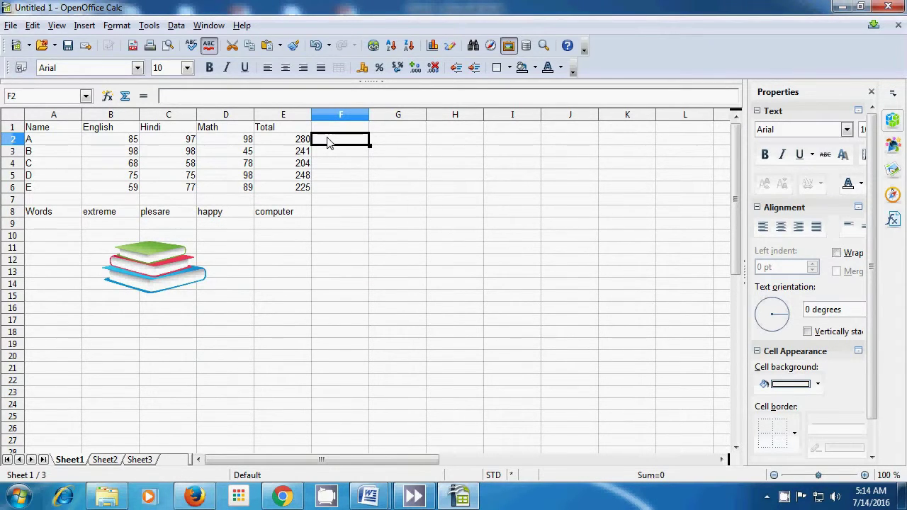
Step: Enter the formula =odd(E2) in cell F2 to round the Total of row A up to an odd number
{"action": "type", "text": "=odd"}
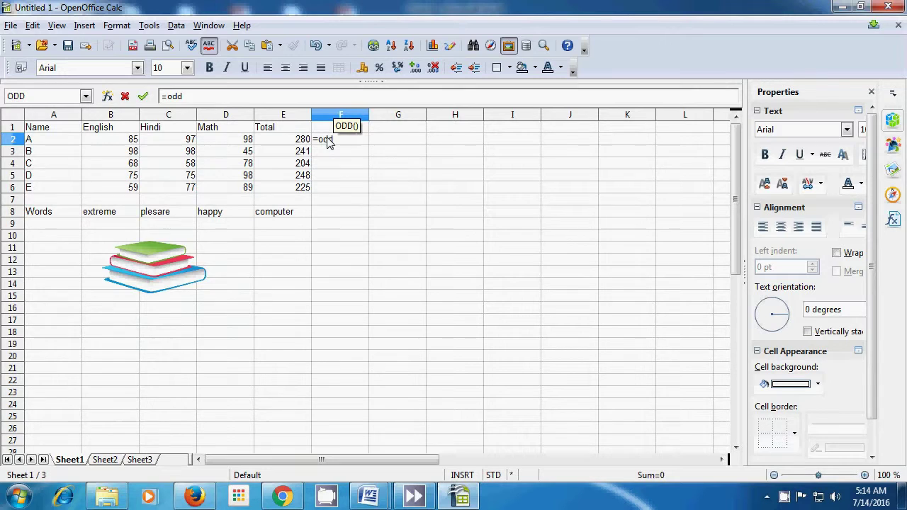
{"action": "type", "text": "("}
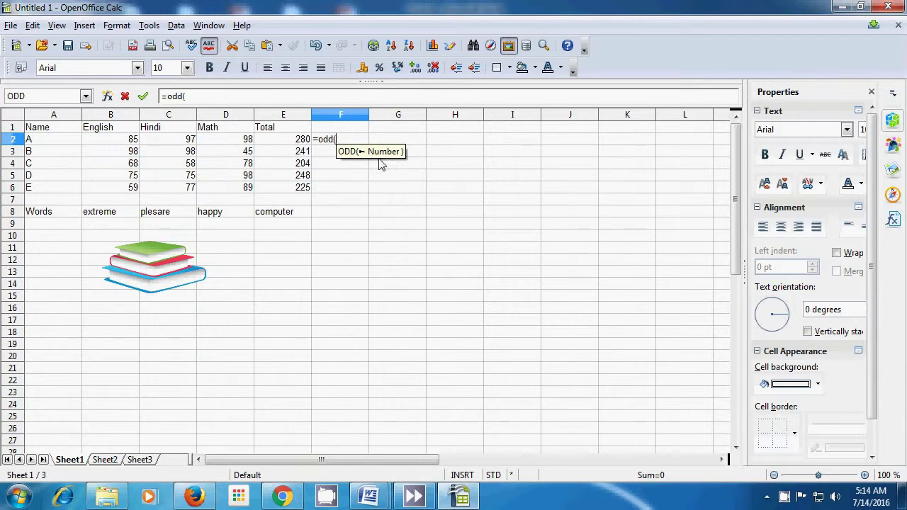
{"action": "left_click", "coordinate": [304, 145]}
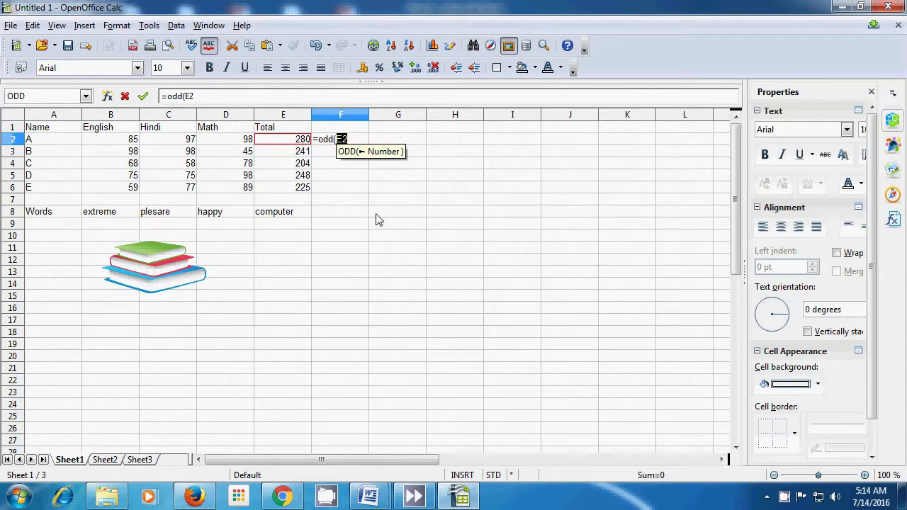
{"action": "type", "text": ")"}
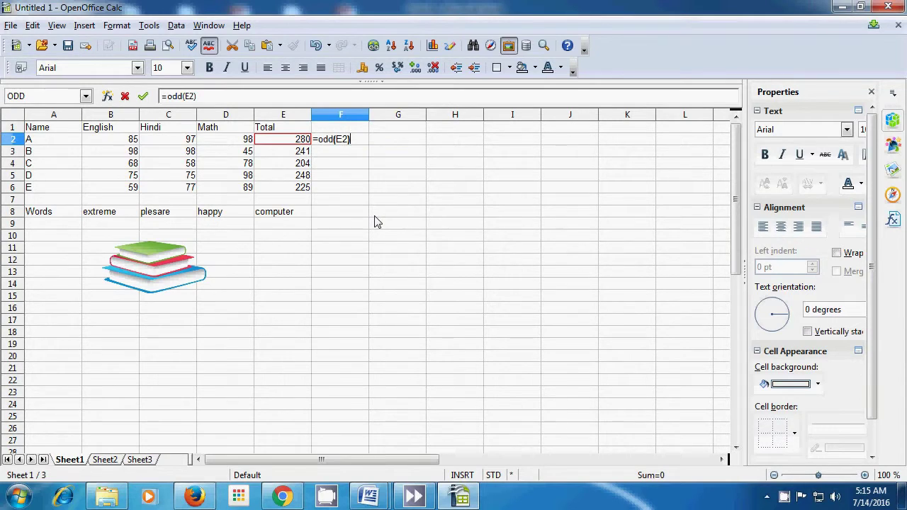
{"action": "key", "text": "Return"}
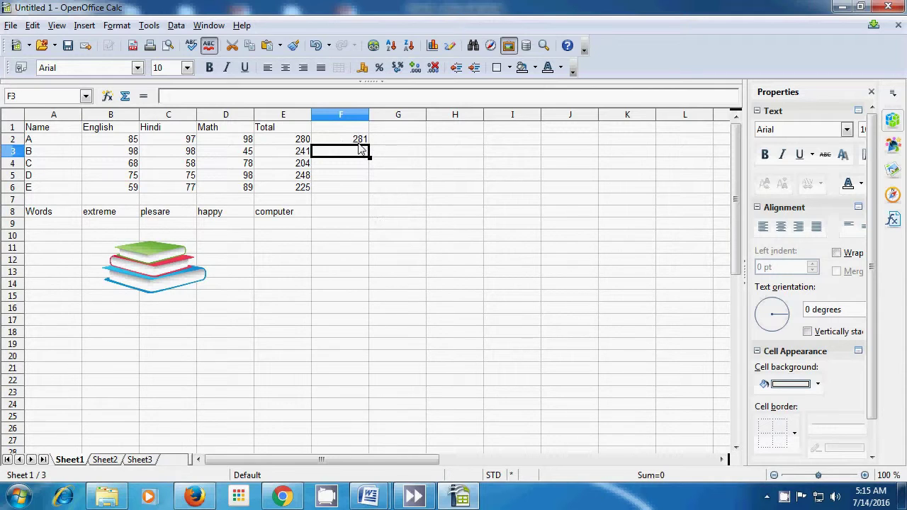
Step: Enter the formula =odd(4) in cell F3 to round the number 4 up to an odd number
{"action": "left_click", "coordinate": [392, 141]}
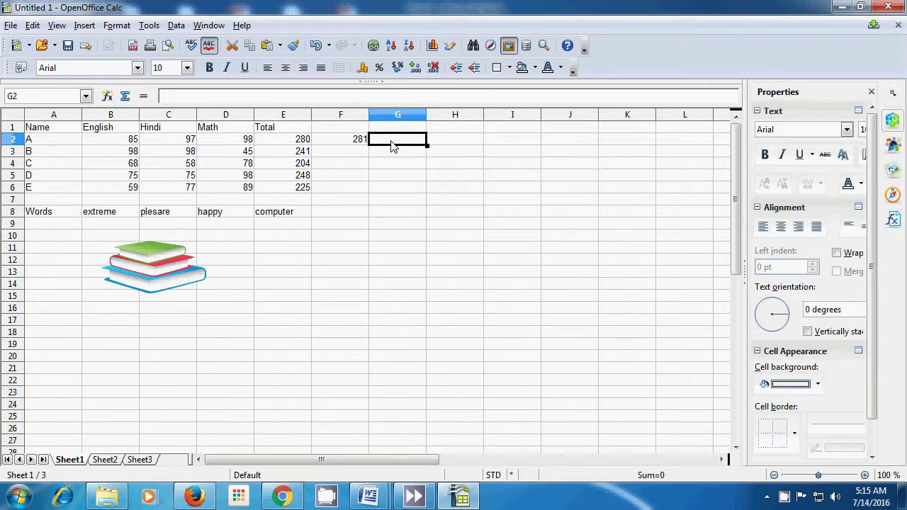
{"action": "left_click", "coordinate": [356, 158]}
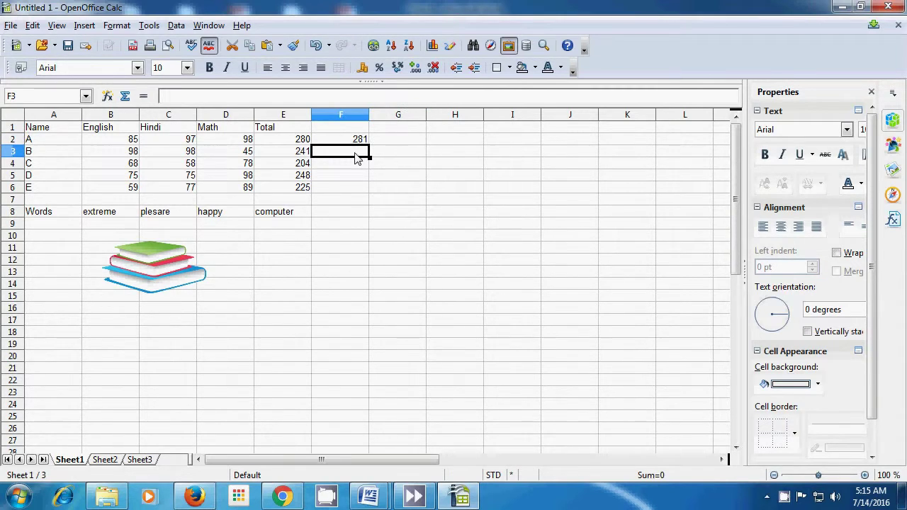
{"action": "type", "text": "="}
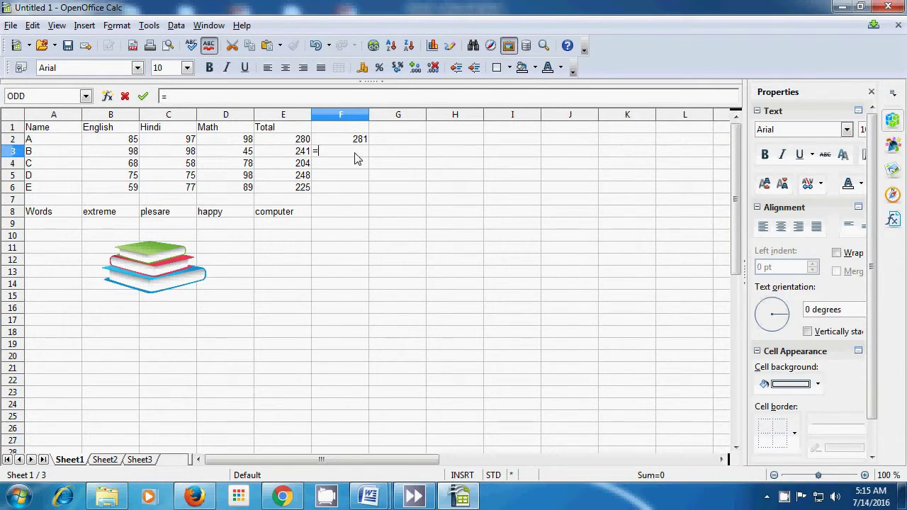
{"action": "type", "text": "odd"}
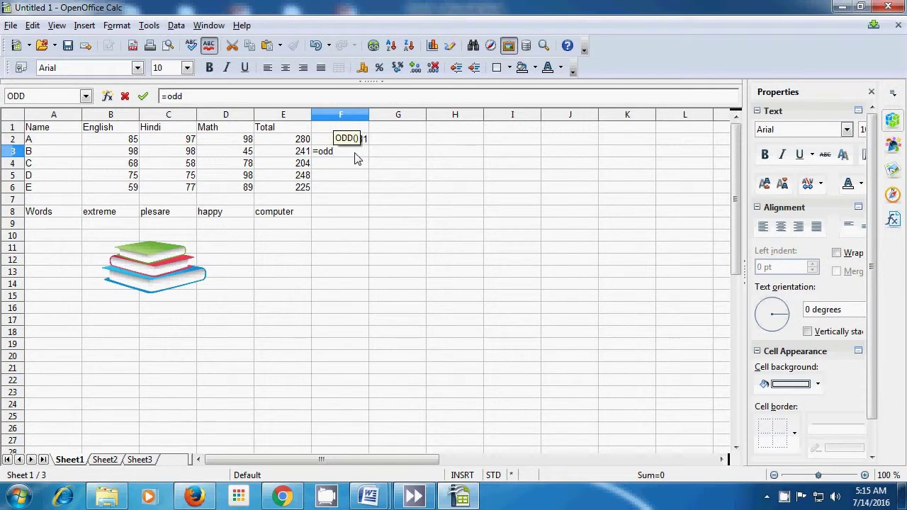
{"action": "type", "text": "("}
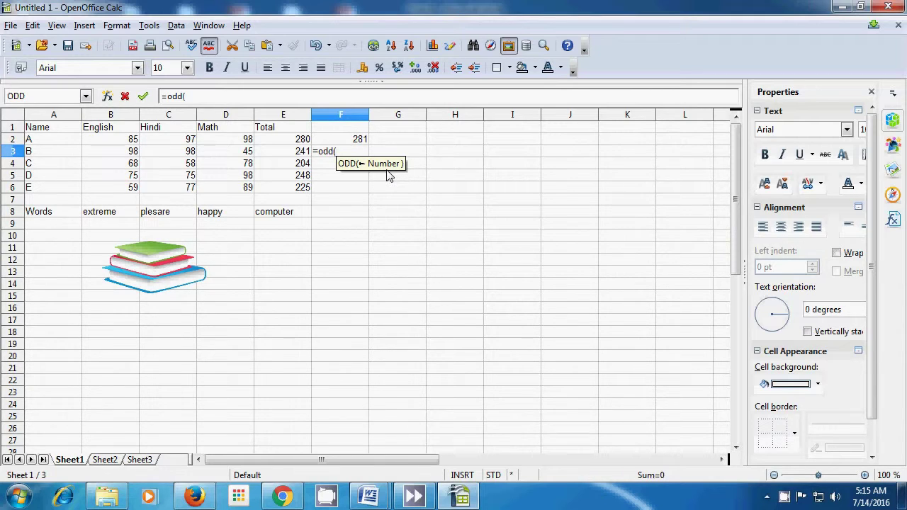
{"action": "type", "text": "4"}
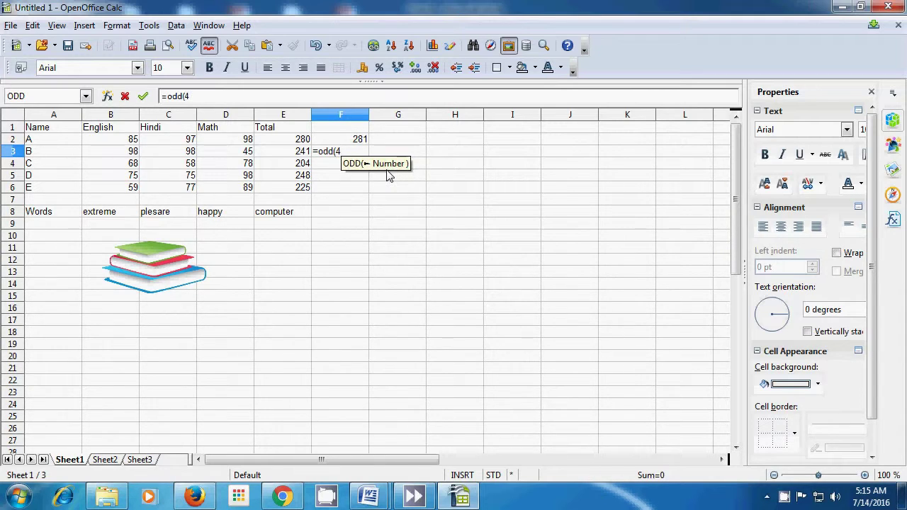
{"action": "type", "text": ")"}
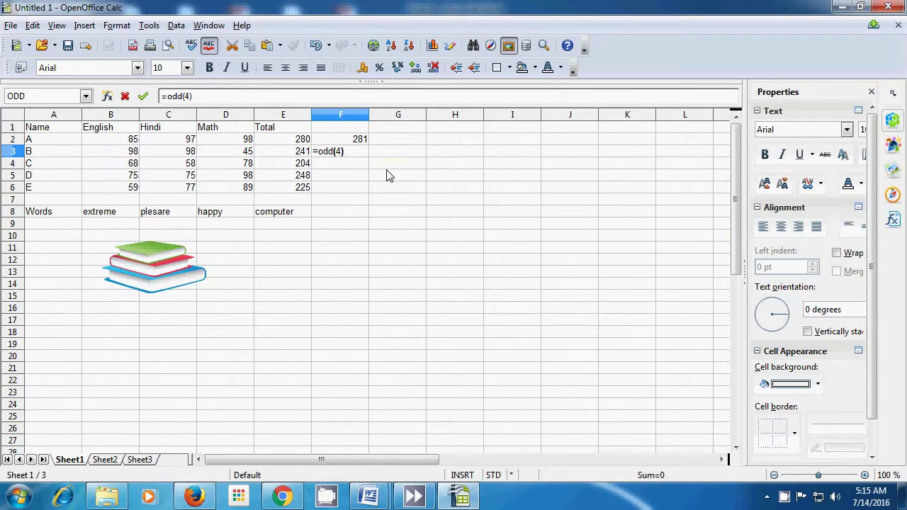
{"action": "key", "text": "Return"}
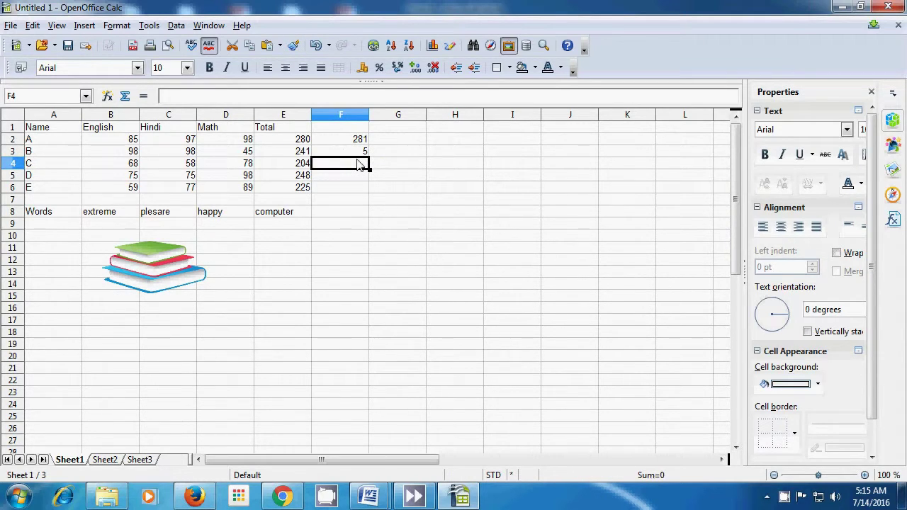
Step: Enter the formula =odd(1) in cell F4 to apply the ODD function to the number 1
{"action": "type", "text": "="}
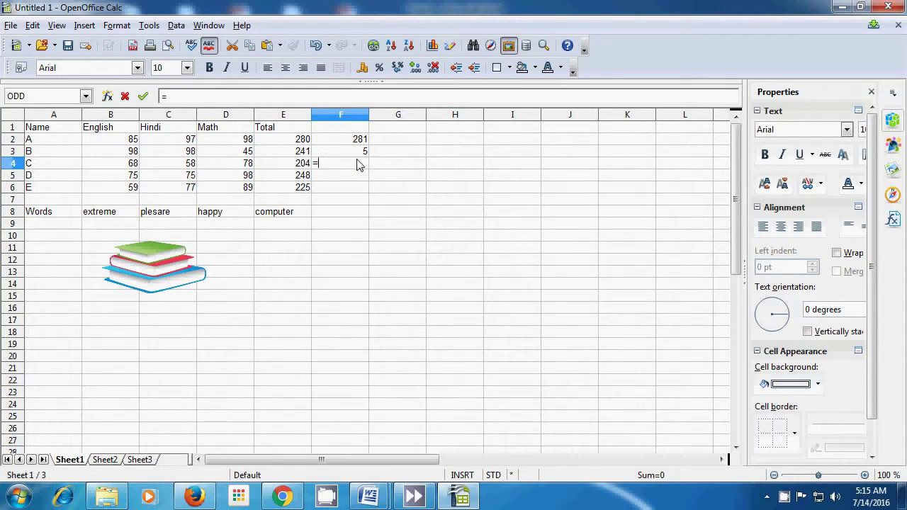
{"action": "type", "text": "odd"}
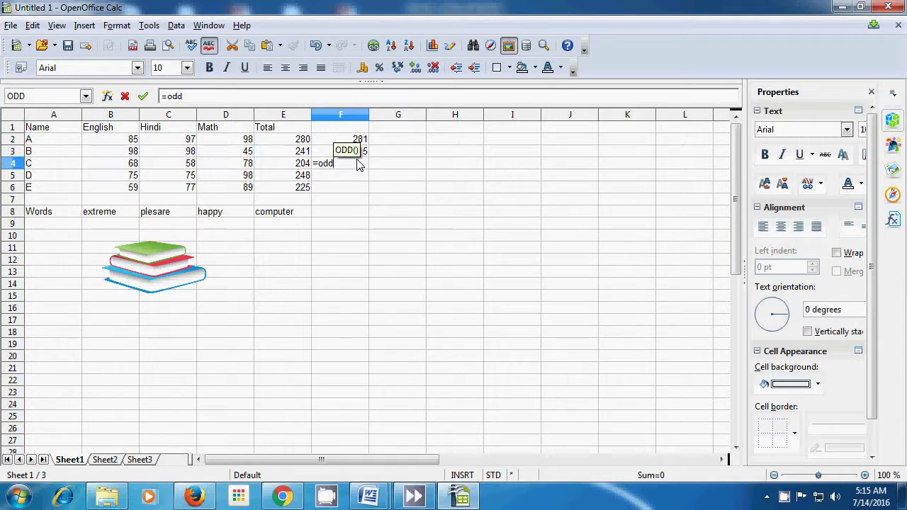
{"action": "type", "text": "(1"}
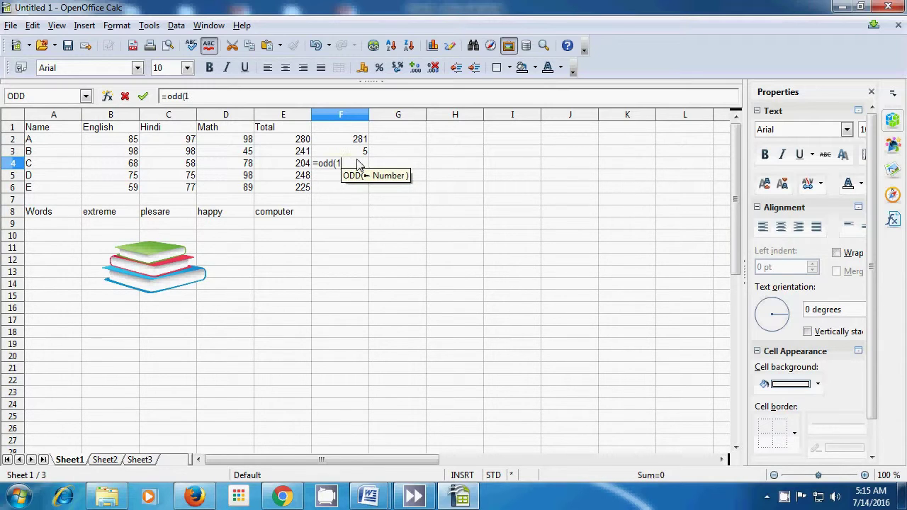
{"action": "type", "text": ")"}
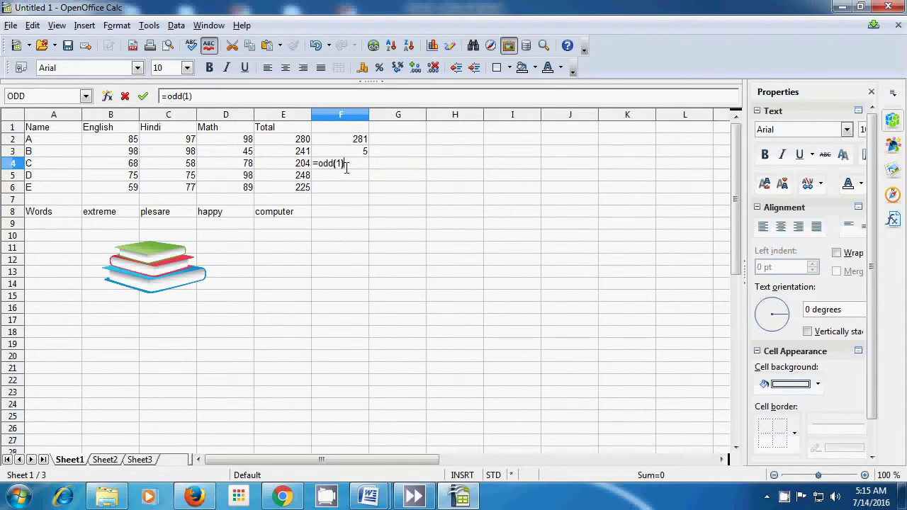
{"action": "key", "text": "Return"}
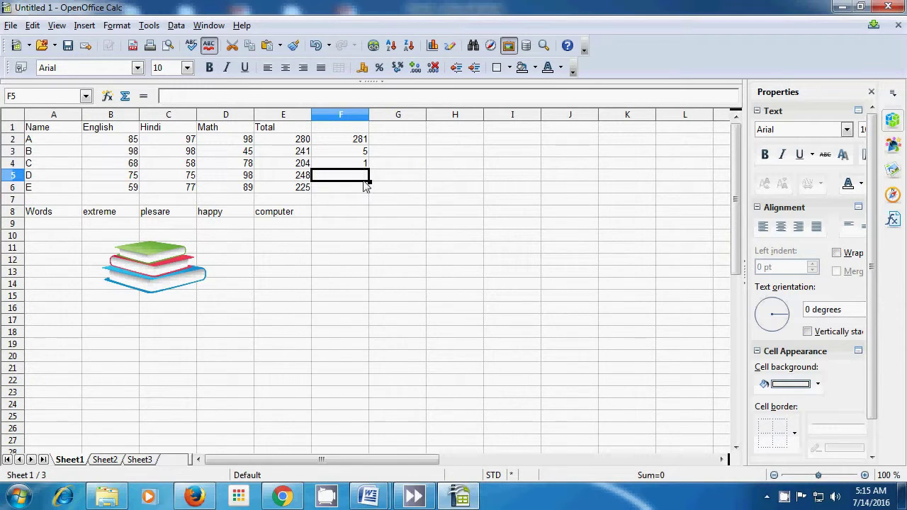
{"action": "left_click", "coordinate": [381, 211]}
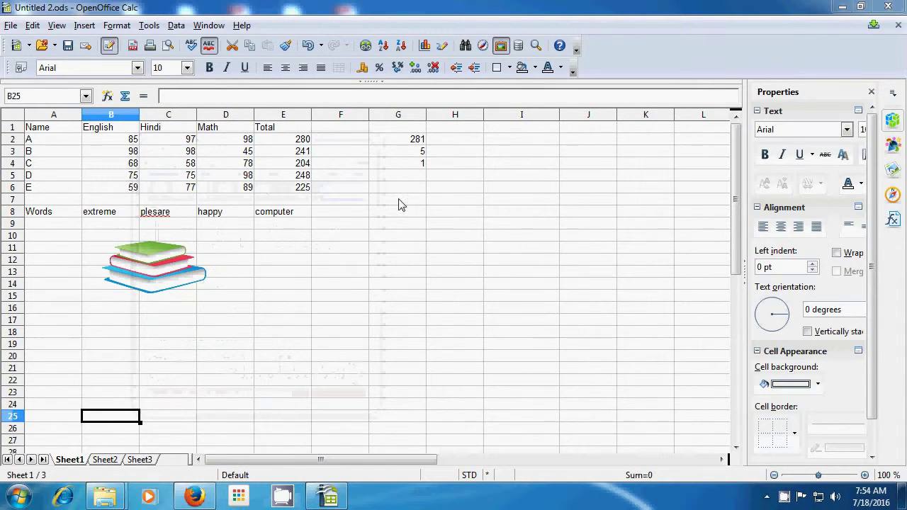
Step: Add the heading "isodd" in cell H1, above the column beside the rounded numbers
{"action": "left_click", "coordinate": [454, 134]}
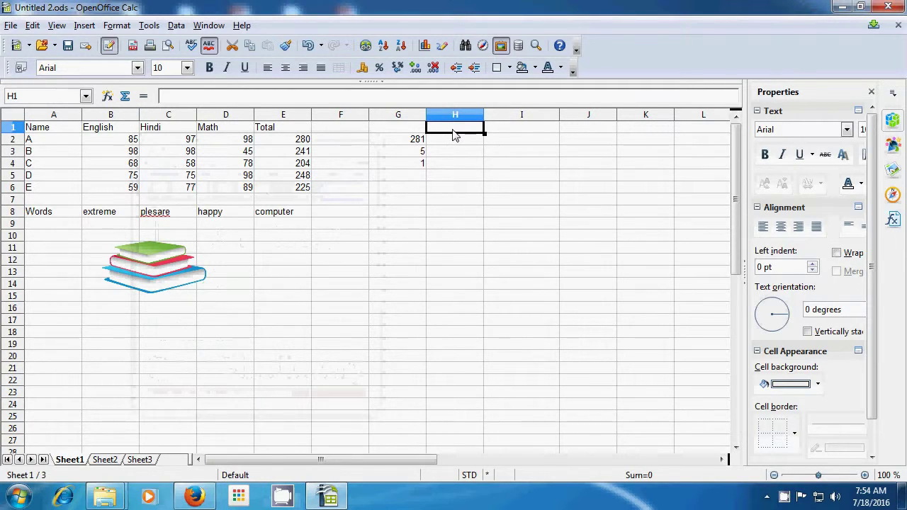
{"action": "type", "text": "isodd"}
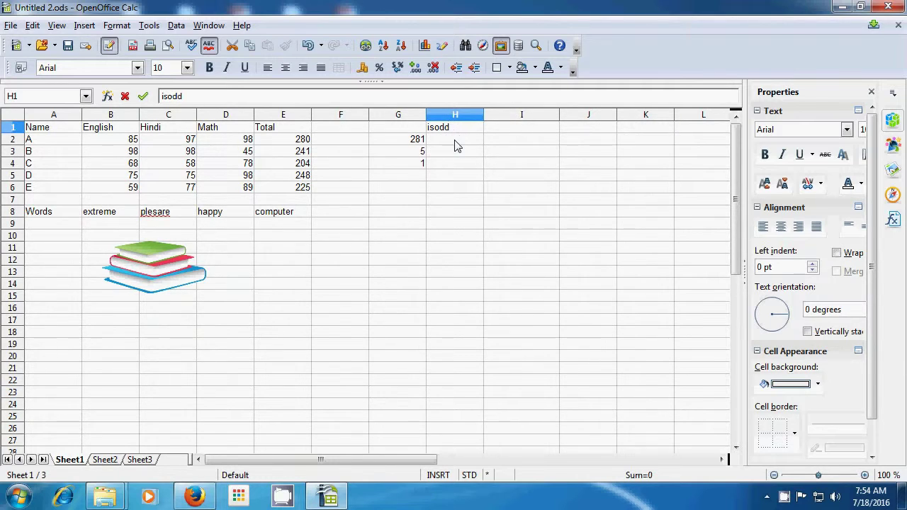
{"action": "key", "text": "Return"}
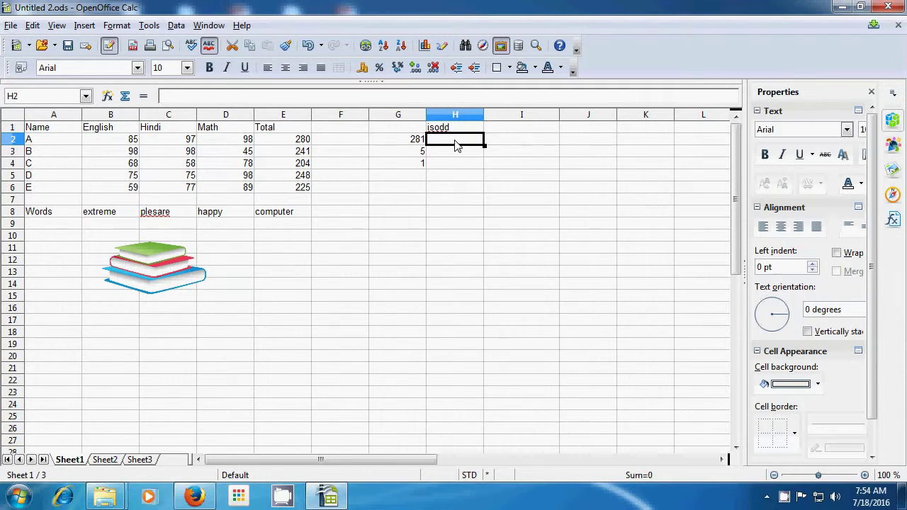
Step: Enter the formula =isodd(G2) in cell H2 to test whether the number in G2 is odd
{"action": "type", "text": "="}
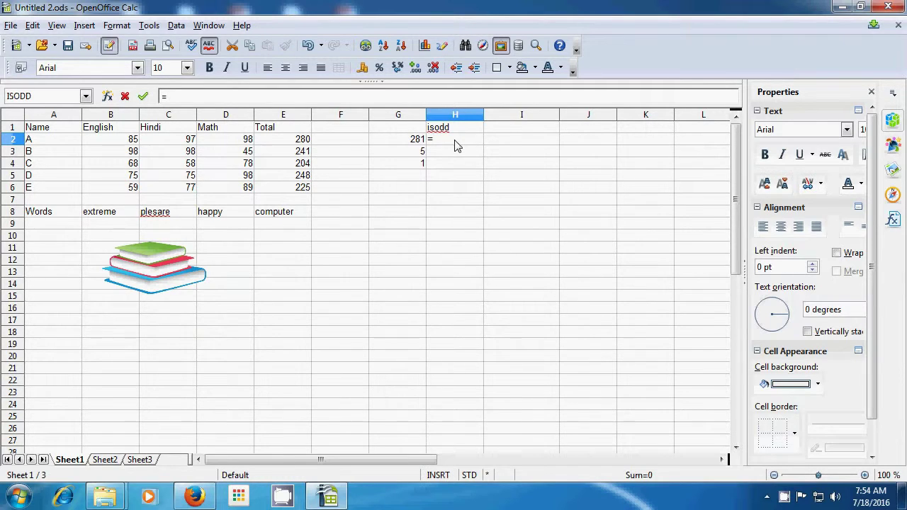
{"action": "type", "text": "isodd"}
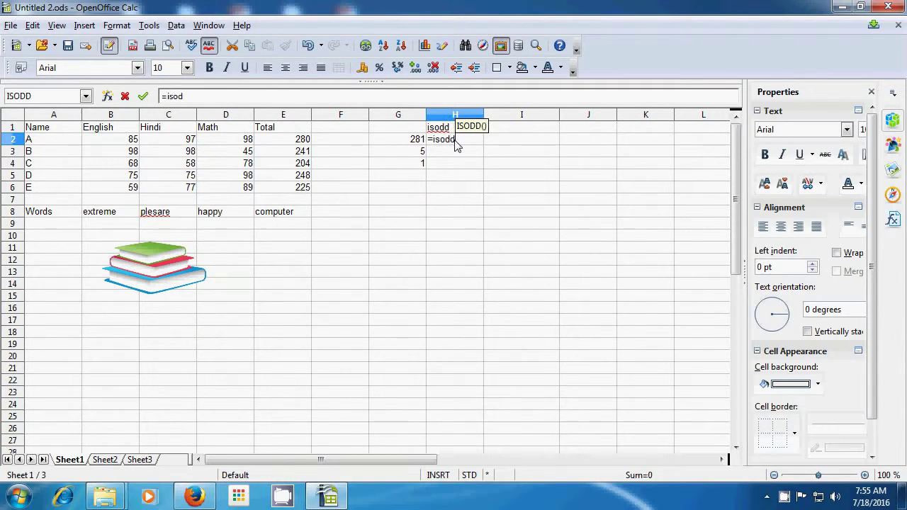
{"action": "type", "text": "("}
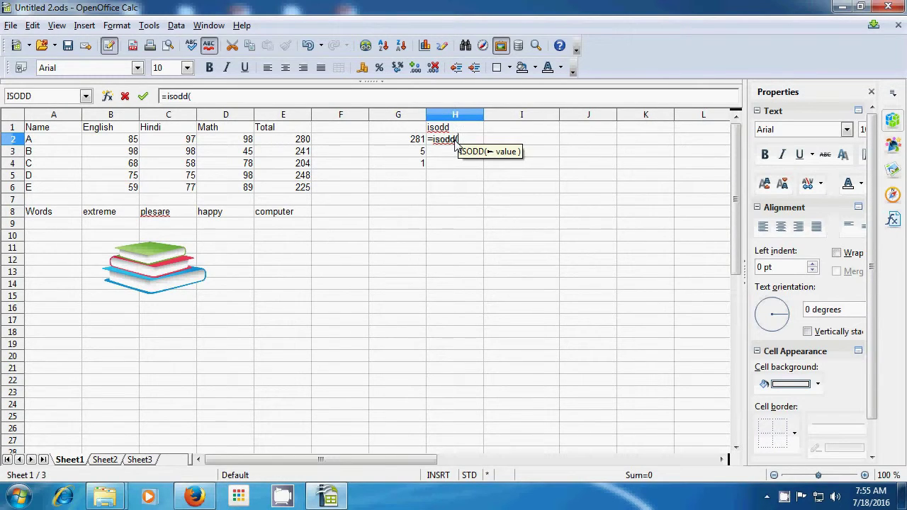
{"action": "left_click", "coordinate": [408, 142]}
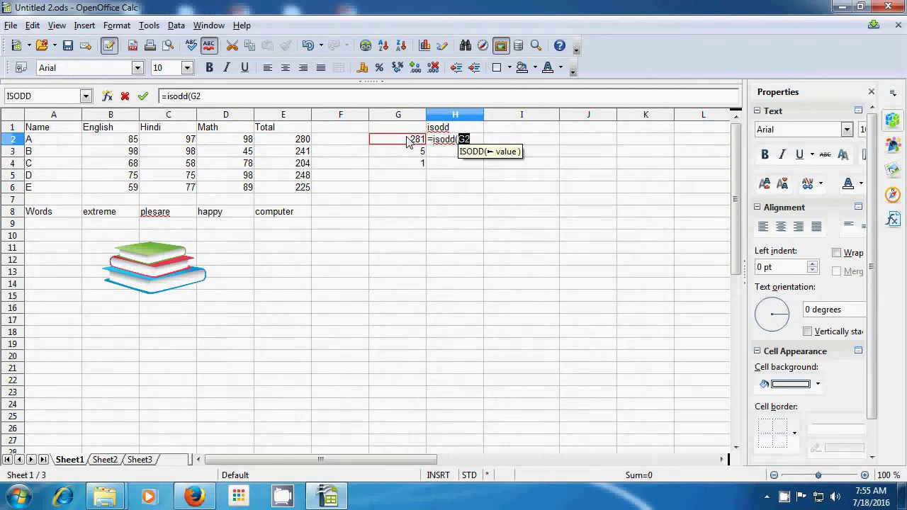
{"action": "type", "text": ")"}
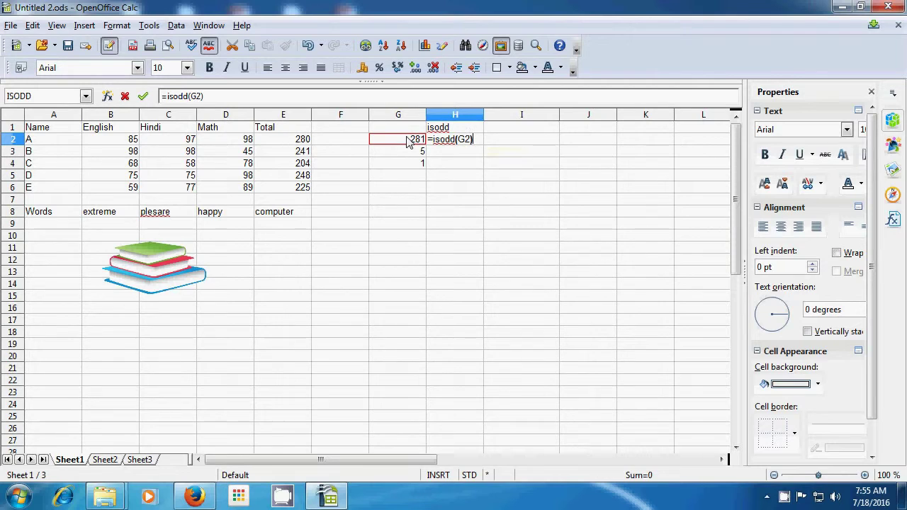
{"action": "key", "text": "Return"}
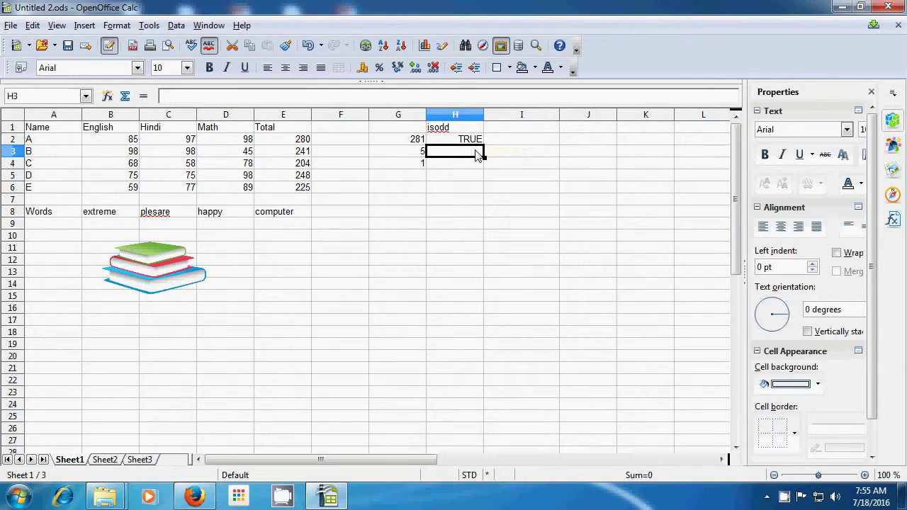
Step: Enter the formula =isodd(G3) in cell H3 to test whether the number in G3 is odd
{"action": "type", "text": "="}
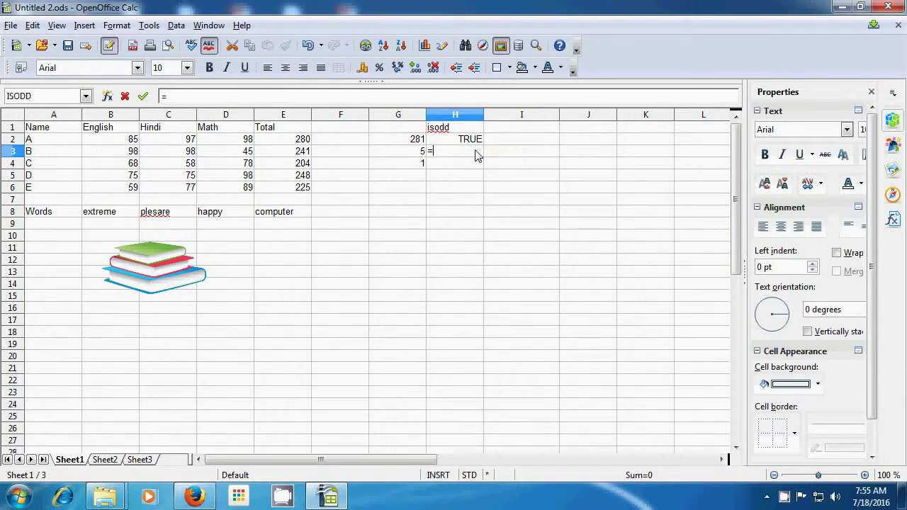
{"action": "type", "text": "isodd"}
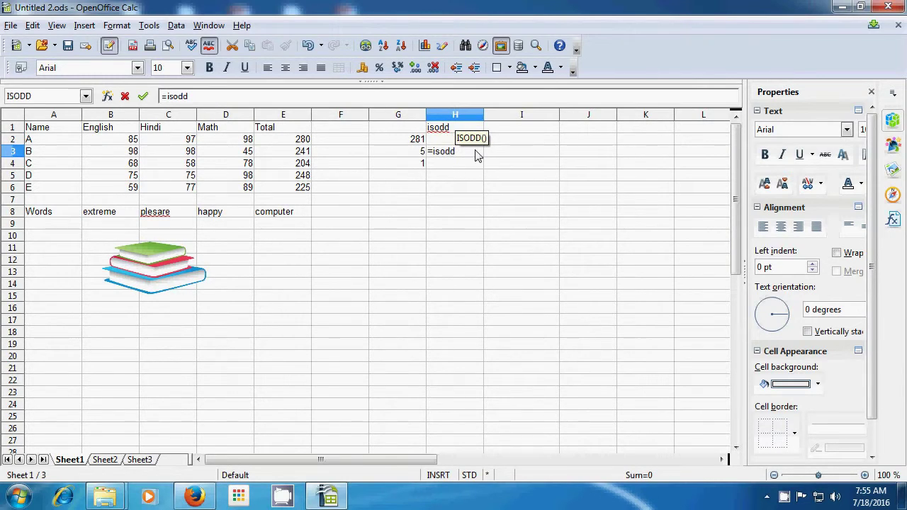
{"action": "type", "text": "("}
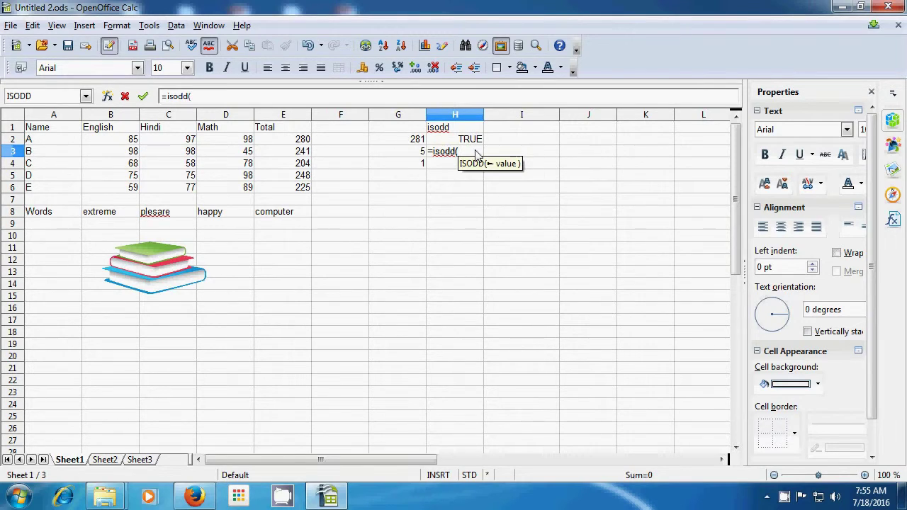
{"action": "left_click", "coordinate": [418, 153]}
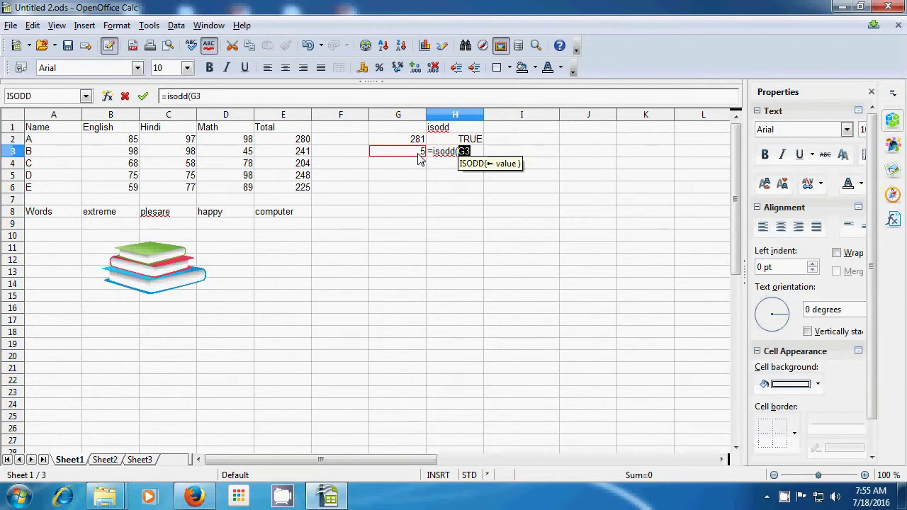
{"action": "type", "text": ")"}
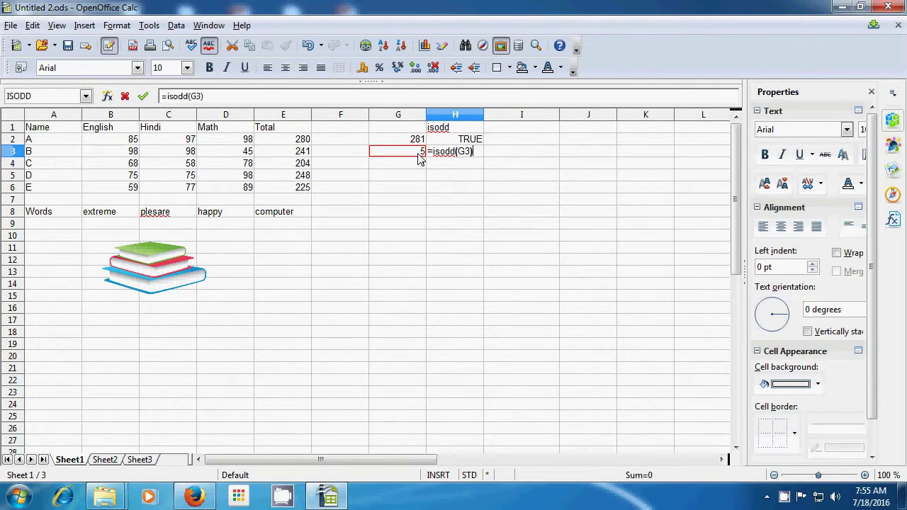
{"action": "key", "text": "Return"}
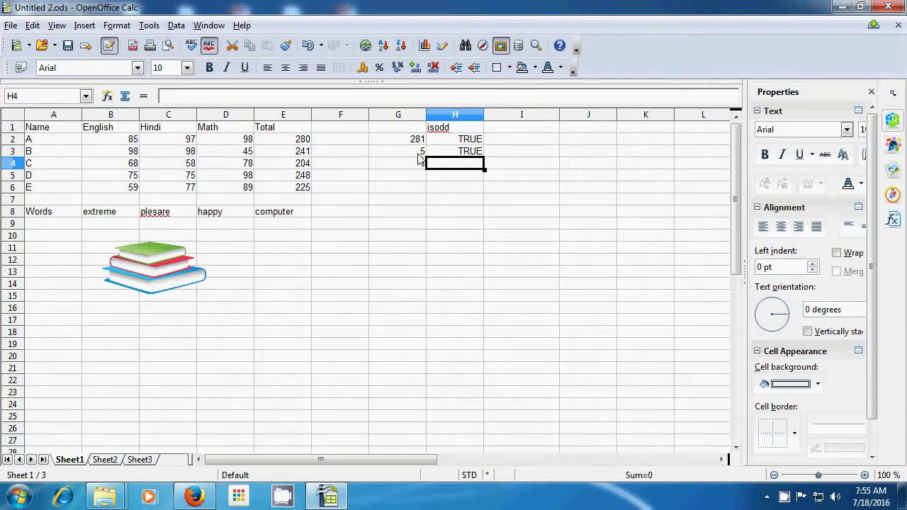
Step: Enter the formula =isodd(G4) in cell H4 to test whether the number in G4 is odd
{"action": "type", "text": "="}
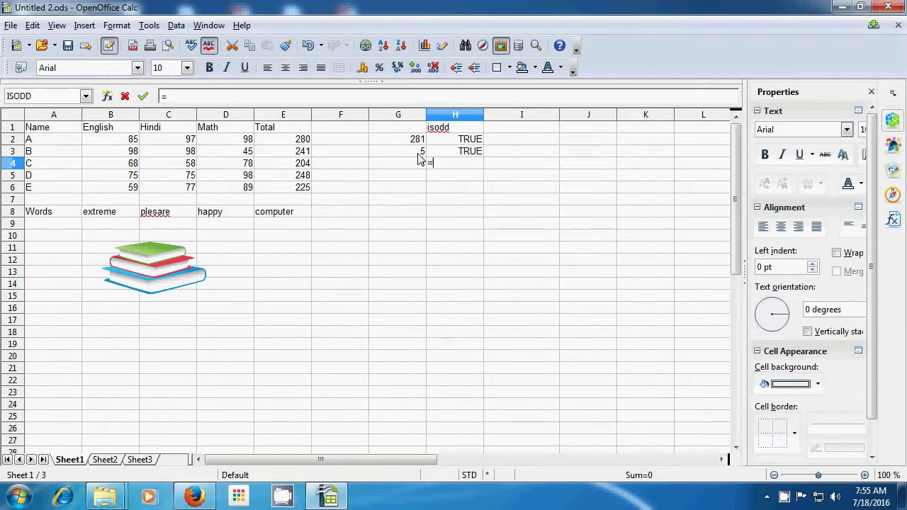
{"action": "type", "text": "is"}
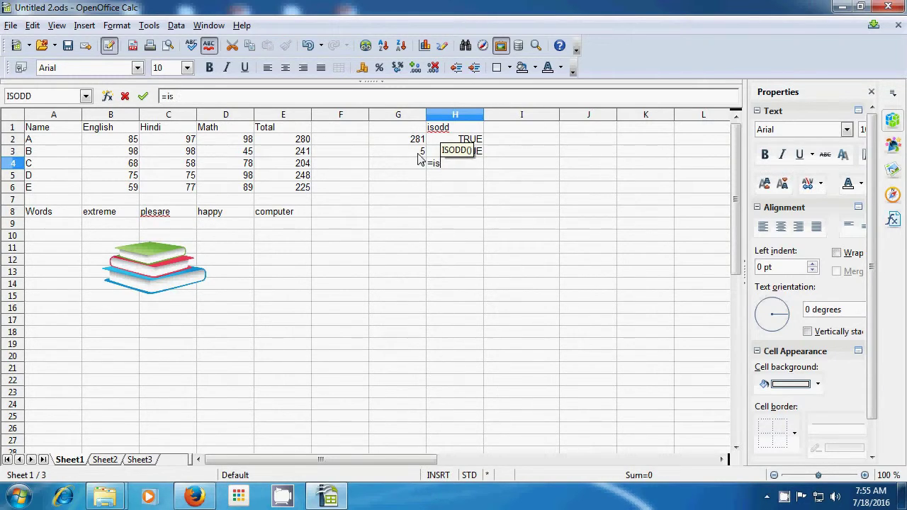
{"action": "type", "text": "odd"}
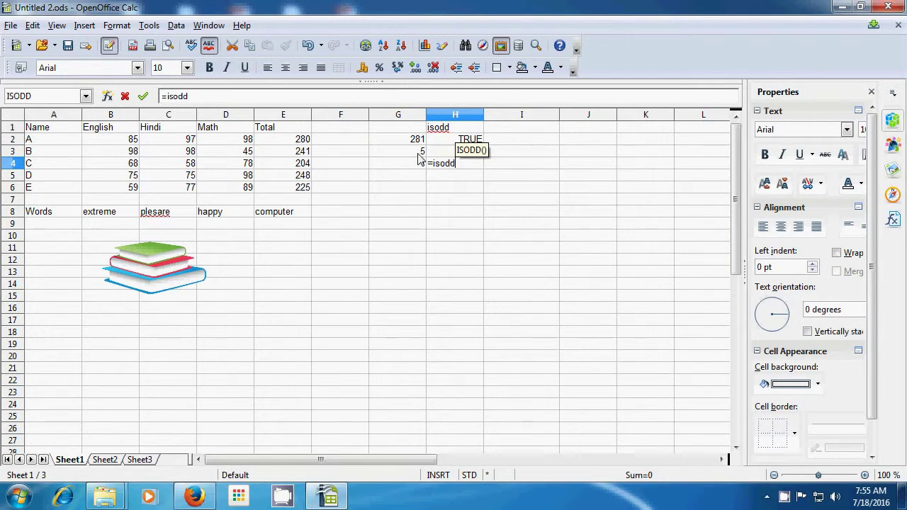
{"action": "type", "text": "("}
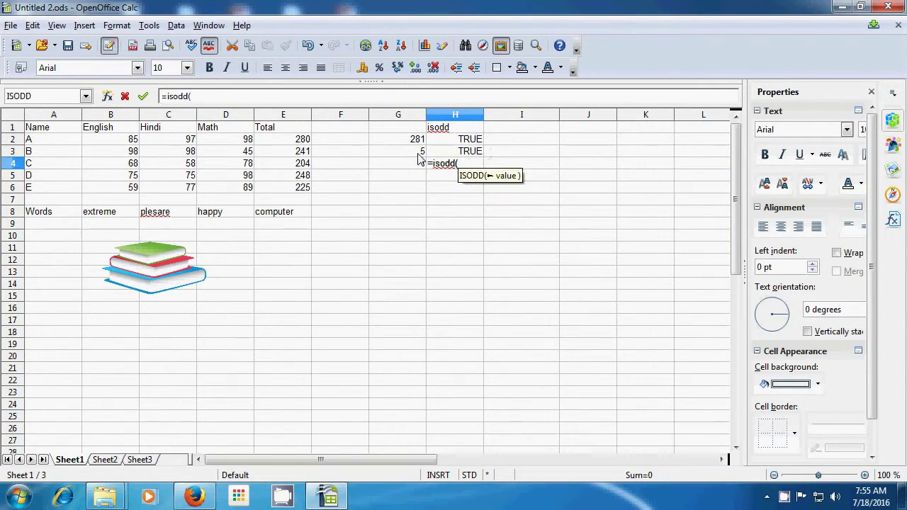
{"action": "left_click", "coordinate": [416, 170]}
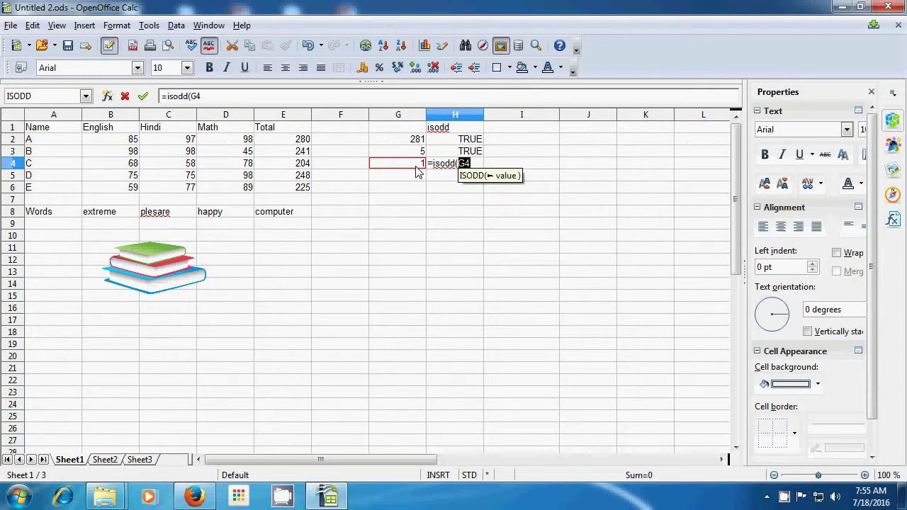
{"action": "type", "text": ")"}
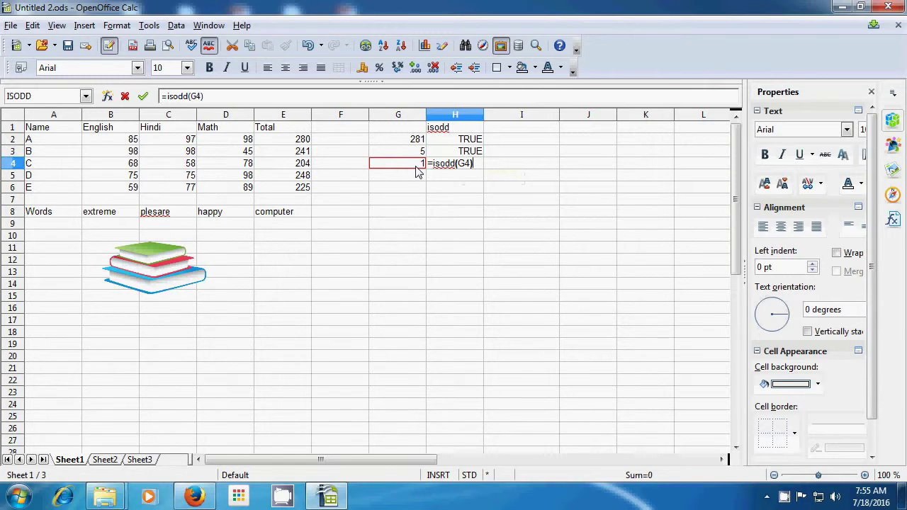
{"action": "key", "text": "Return"}
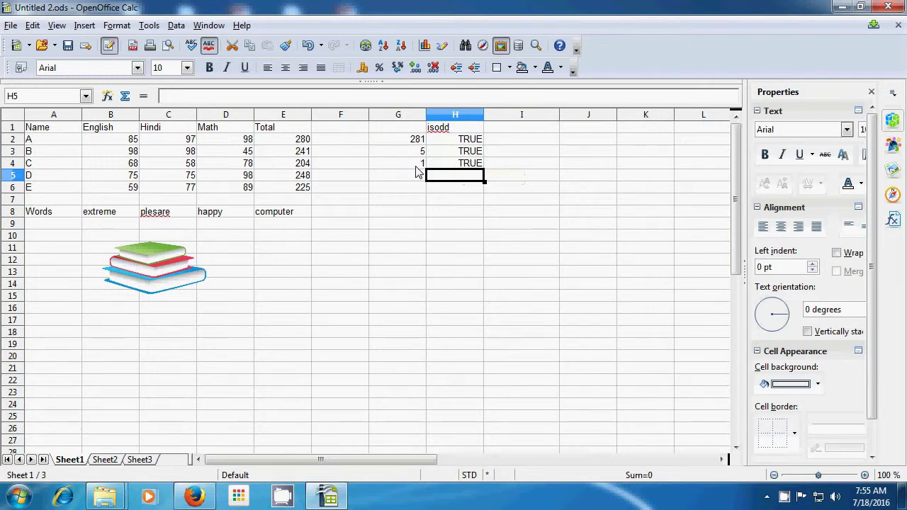
Step: Enter the formula =isodd(E2) in cell H5 to test whether student A's total is odd
{"action": "type", "text": "="}
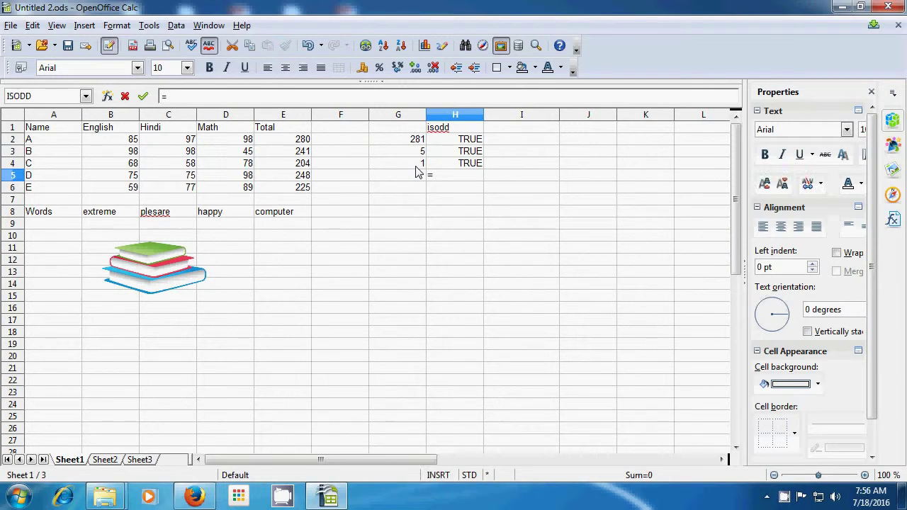
{"action": "type", "text": "isodd"}
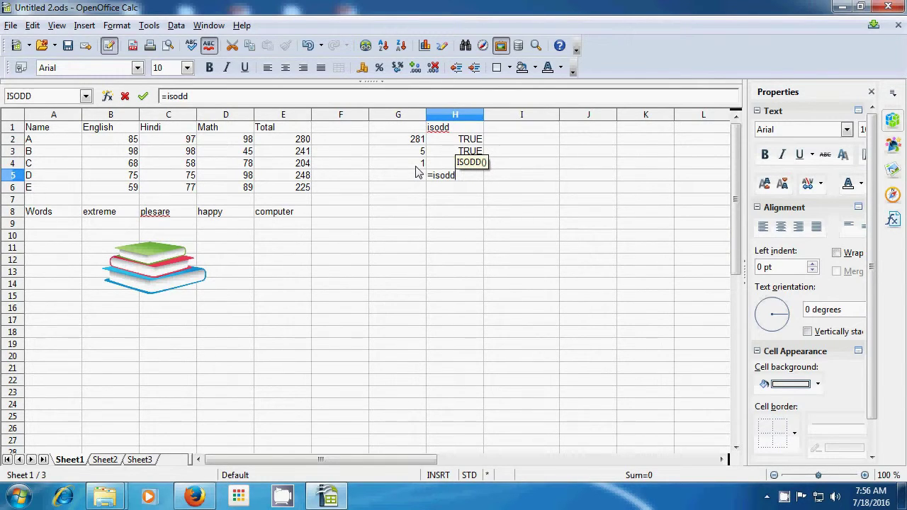
{"action": "type", "text": "("}
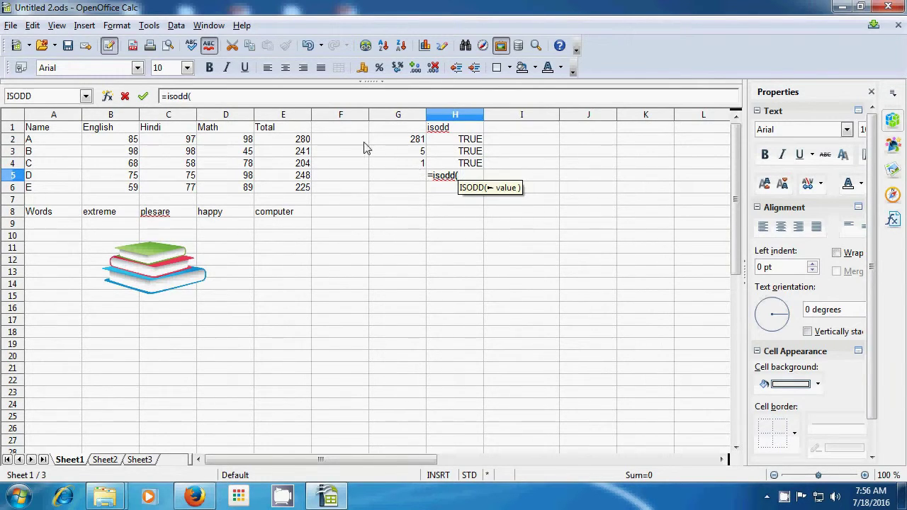
{"action": "left_click", "coordinate": [295, 145]}
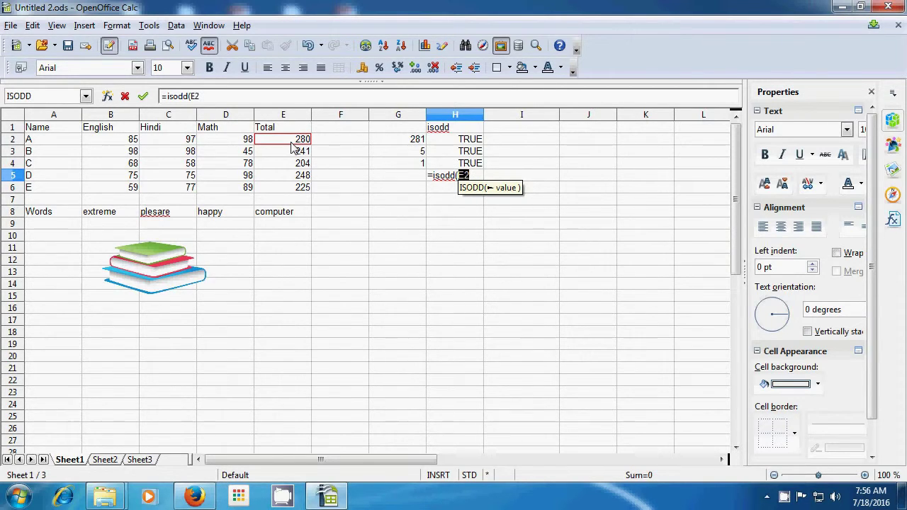
{"action": "type", "text": ")"}
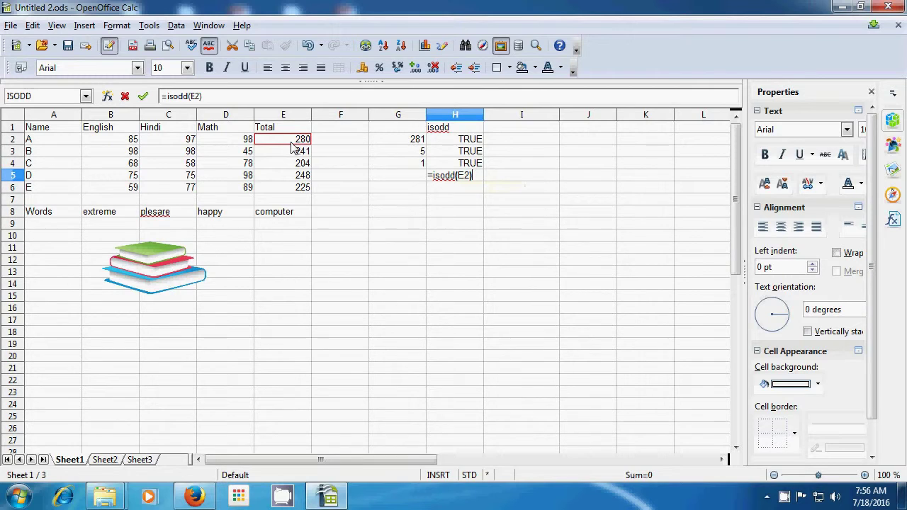
{"action": "key", "text": "Return"}
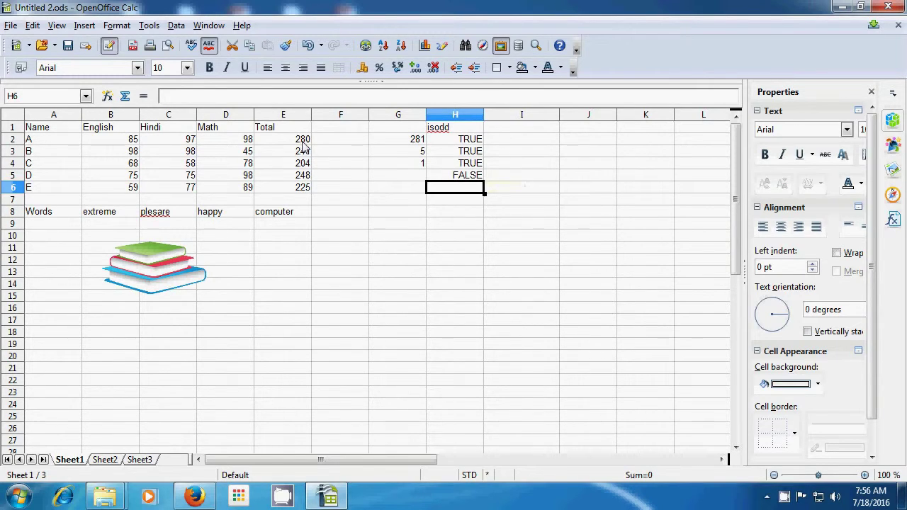
{"action": "left_click", "coordinate": [409, 277]}
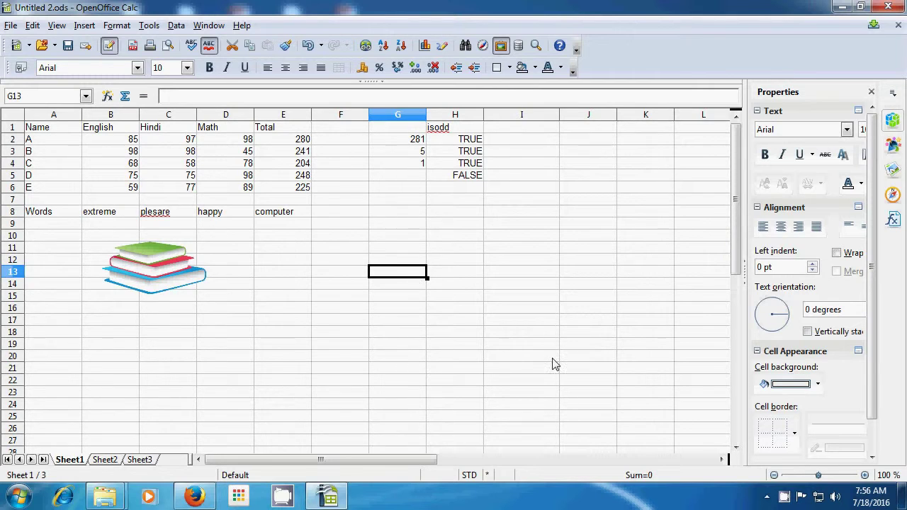
{"action": "left_click_drag", "start_coordinate": [646, 414], "coordinate": [701, 439]}
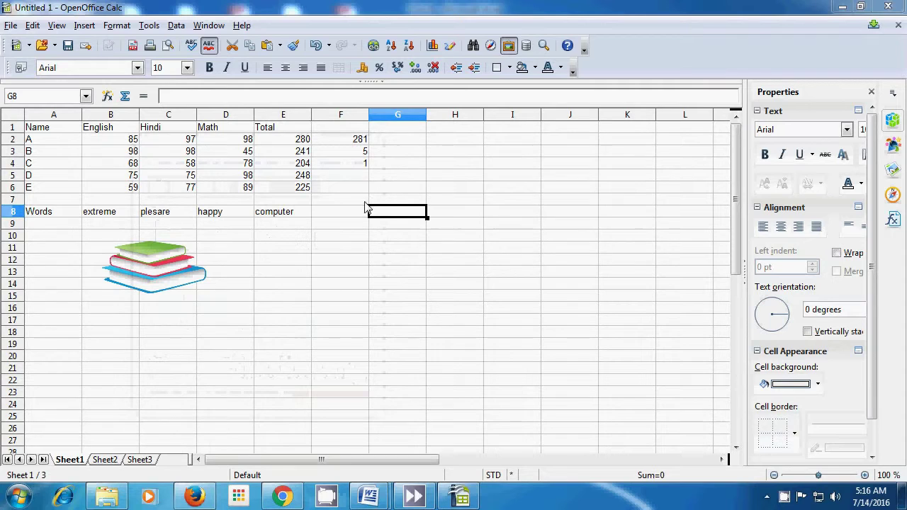
Step: Add the heading "Even" in cell G1, above the column beside the odd numbers
{"action": "left_click", "coordinate": [400, 127]}
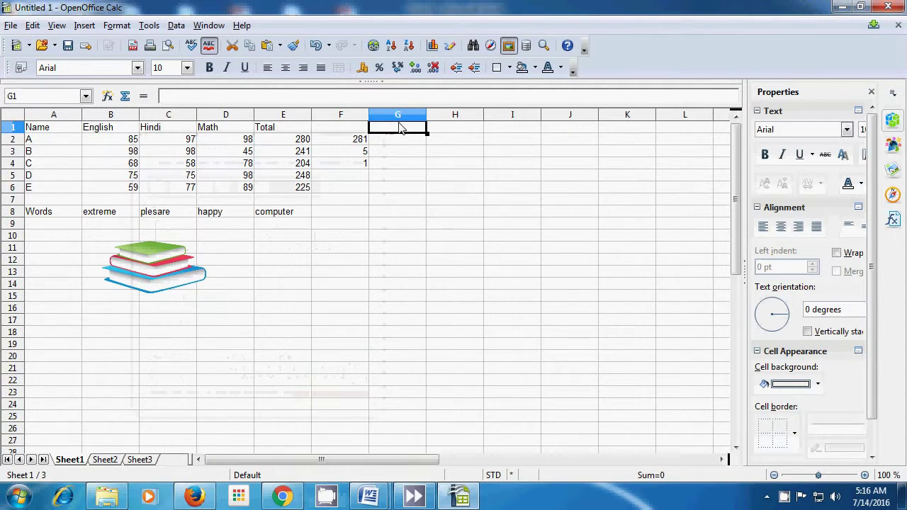
{"action": "type", "text": "Even"}
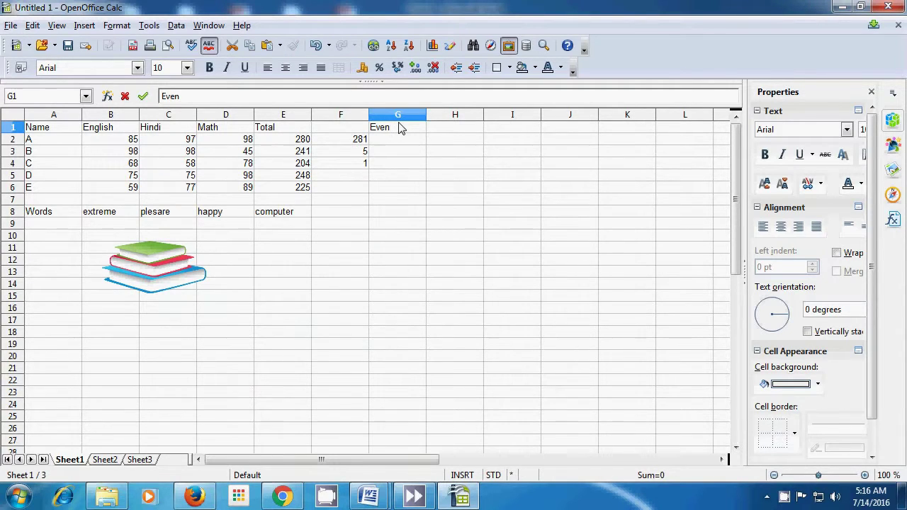
{"action": "key", "text": "BackSpace"}
{"action": "type", "text": "n"}
{"action": "key", "text": "Return"}
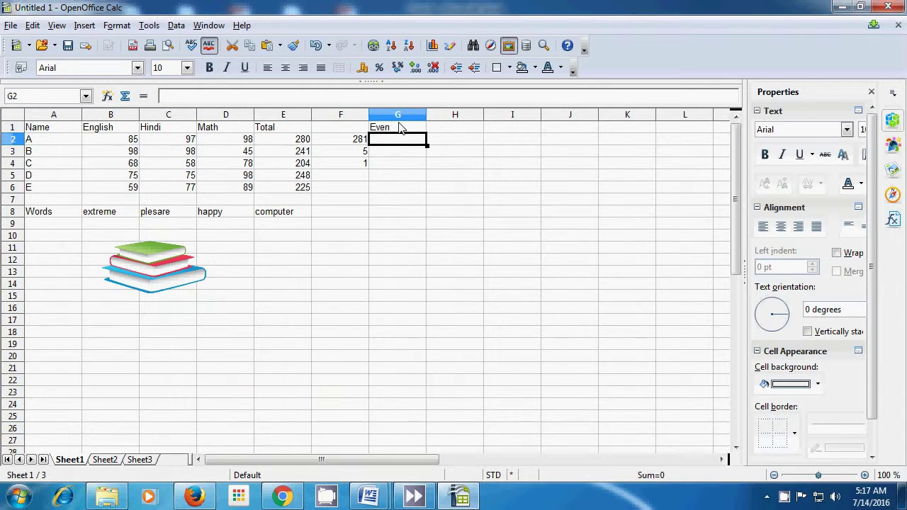
Step: Enter the formula =even(F2) in cell G2 to round the number in F2 up to an even number
{"action": "type", "text": "=e"}
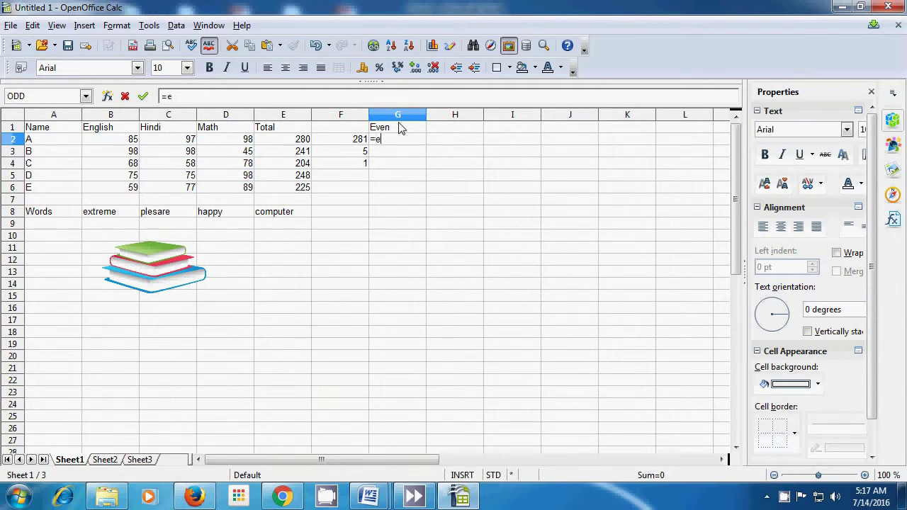
{"action": "type", "text": "ven("}
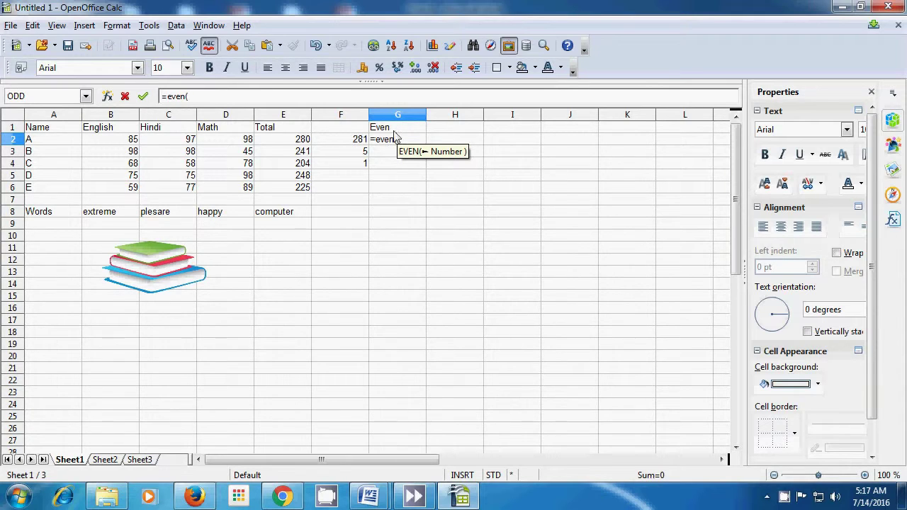
{"action": "left_click", "coordinate": [355, 141]}
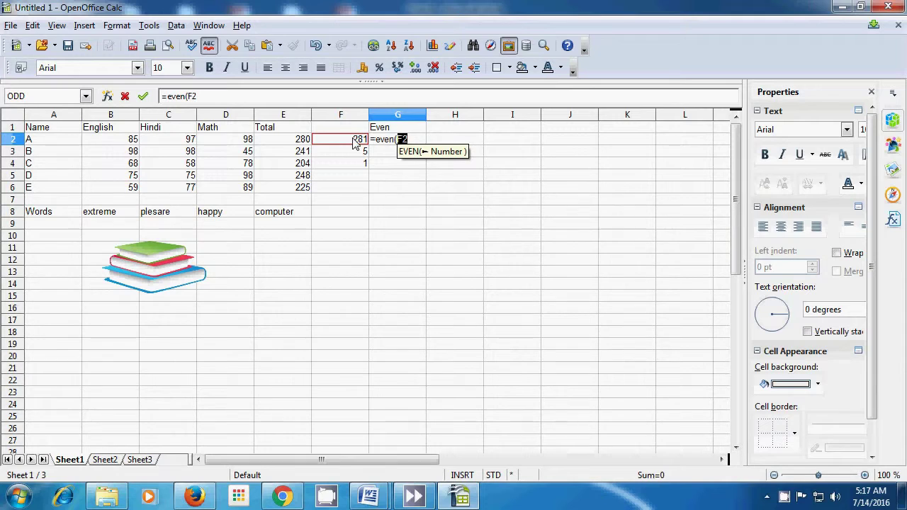
{"action": "type", "text": ")"}
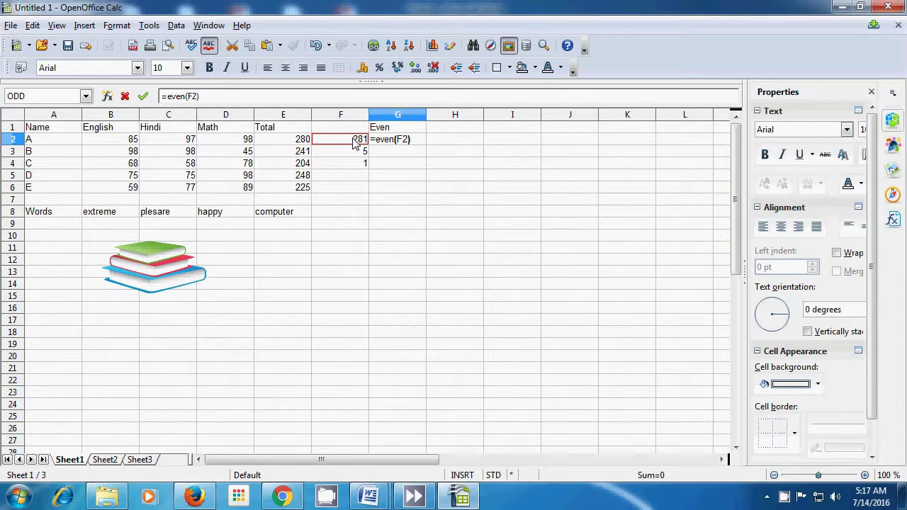
{"action": "key", "text": "Return"}
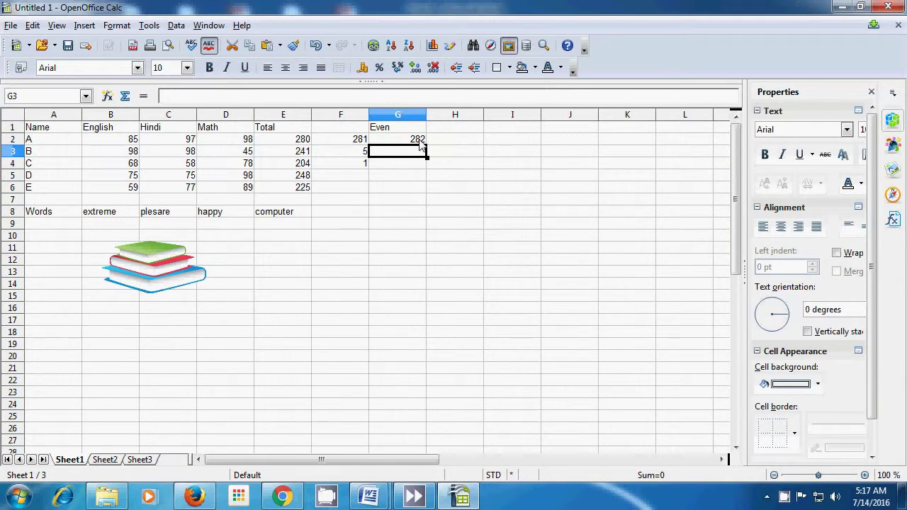
Step: Enter the formula =even(5) in cell G3 to apply the EVEN function to the number 5
{"action": "type", "text": "="}
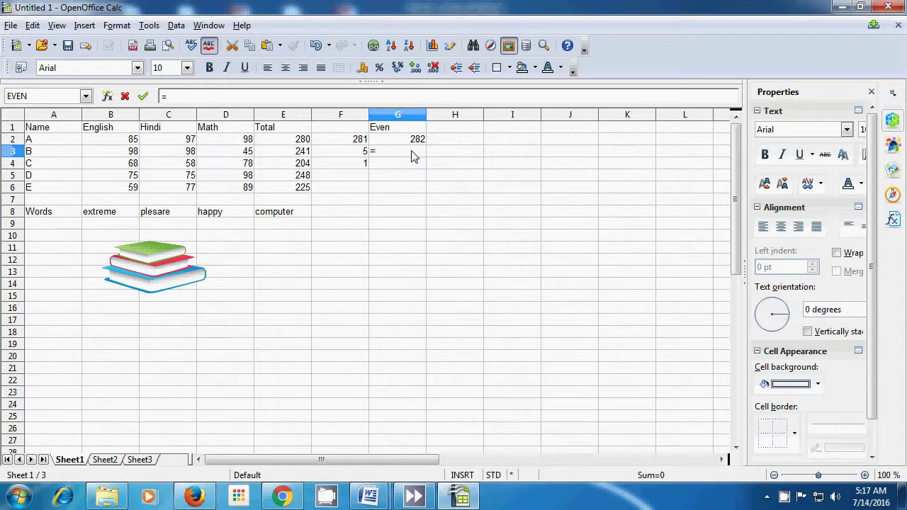
{"action": "type", "text": "eve"}
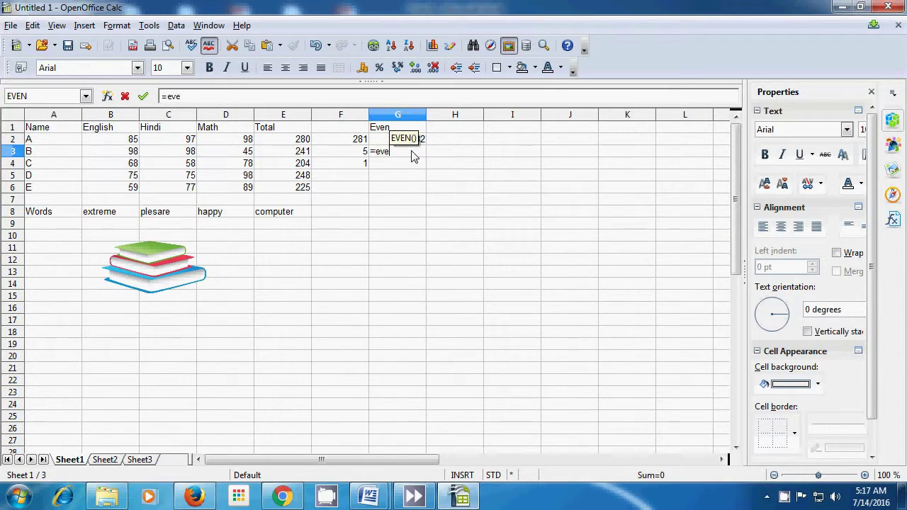
{"action": "type", "text": "n("}
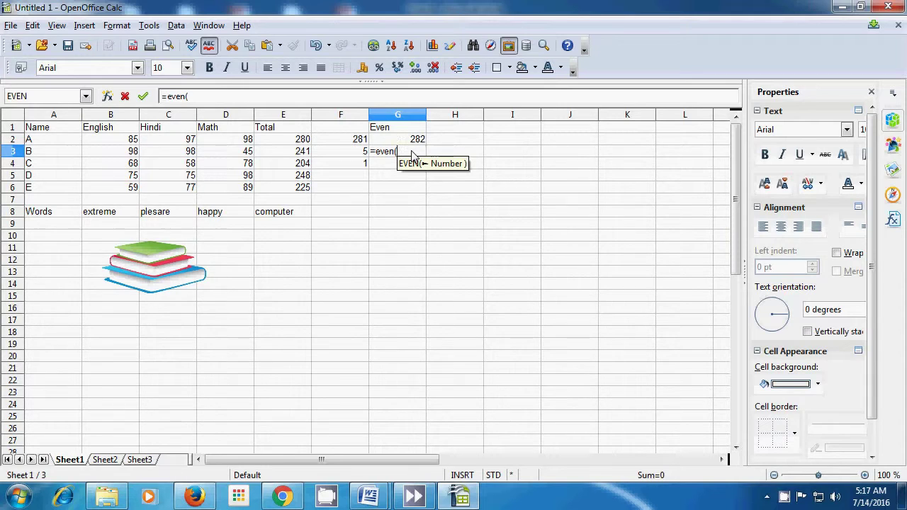
{"action": "type", "text": "5"}
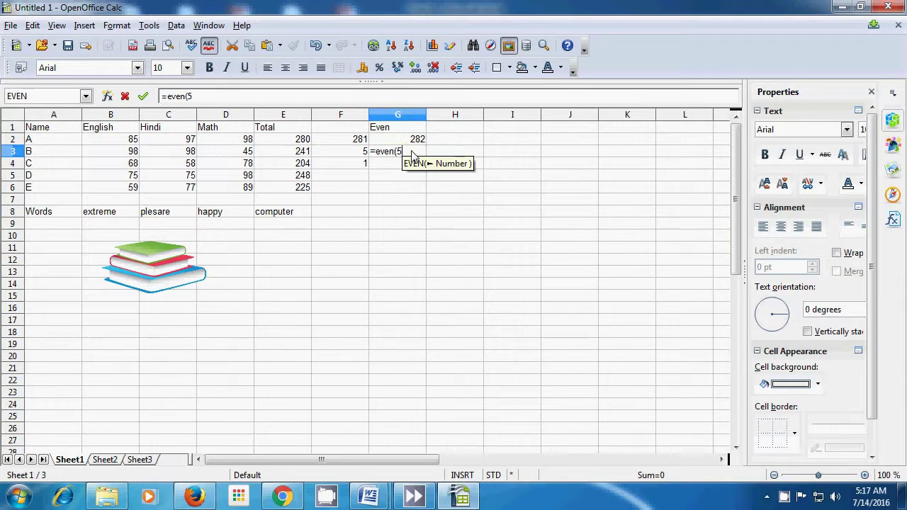
{"action": "type", "text": ")"}
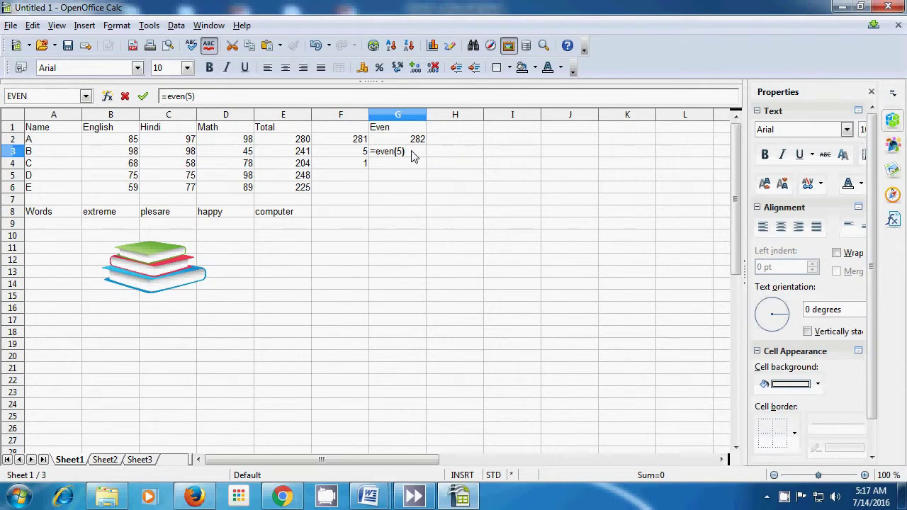
{"action": "key", "text": "Return"}
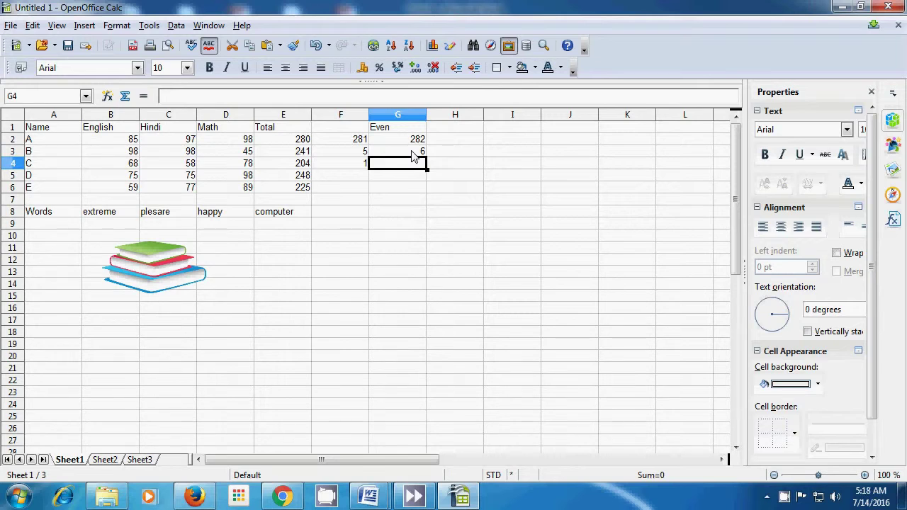
Step: Enter the formula =even(2) in cell G4 to apply the EVEN function to the number 2
{"action": "type", "text": "="}
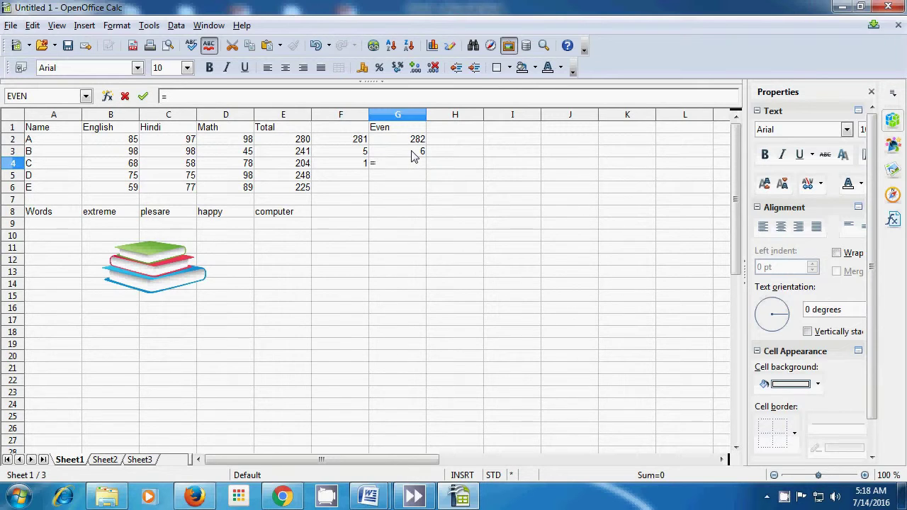
{"action": "type", "text": "even"}
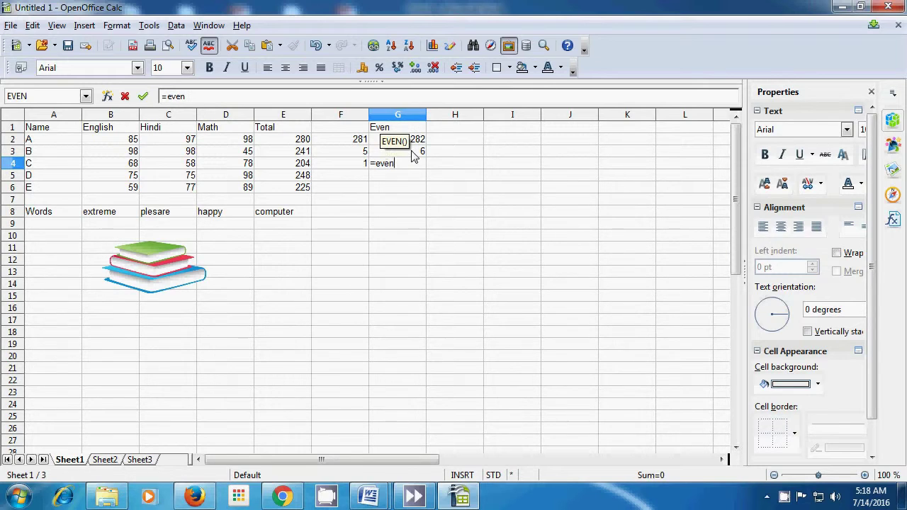
{"action": "type", "text": "("}
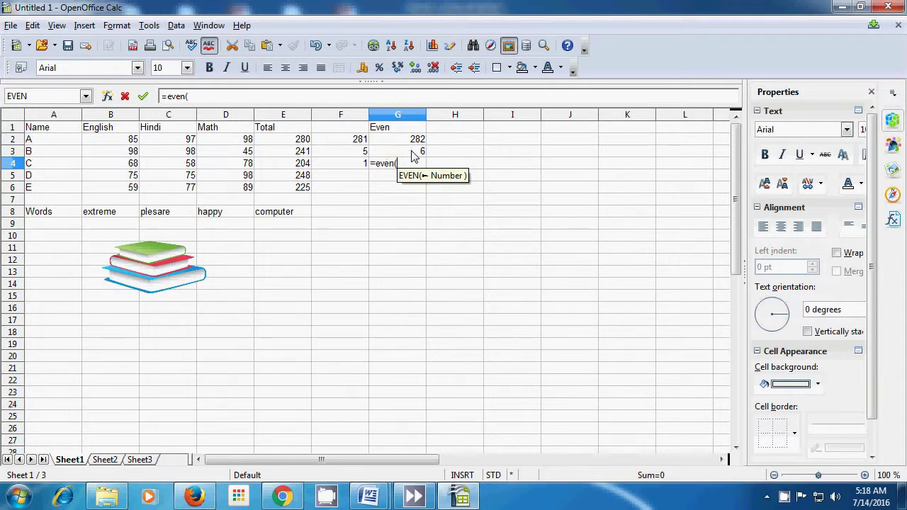
{"action": "type", "text": "2"}
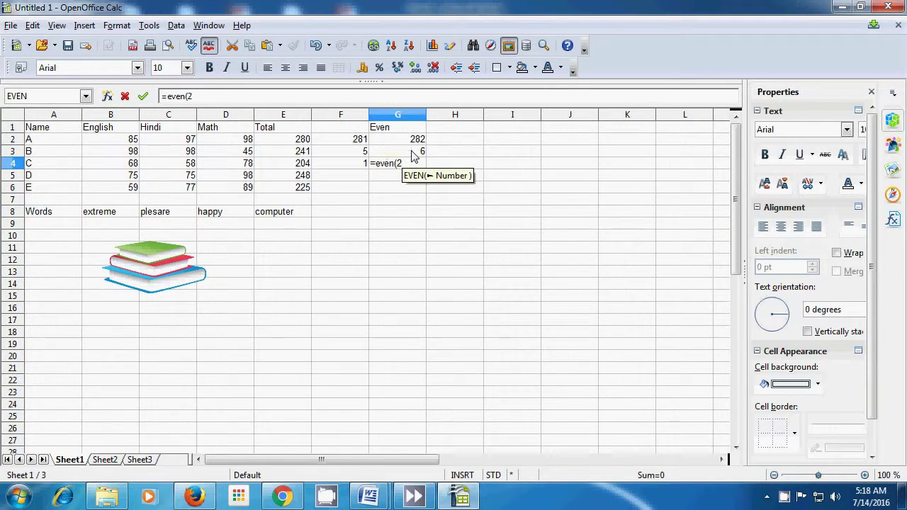
{"action": "type", "text": ")"}
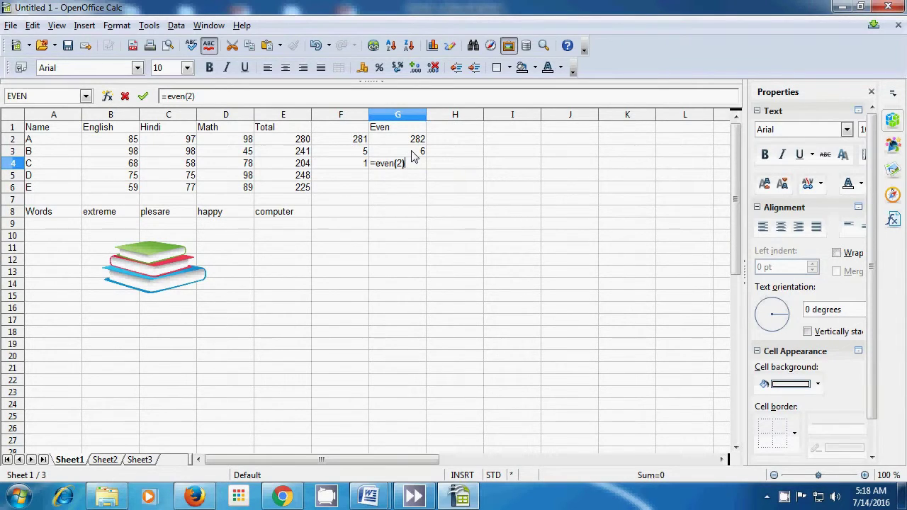
{"action": "key", "text": "Return"}
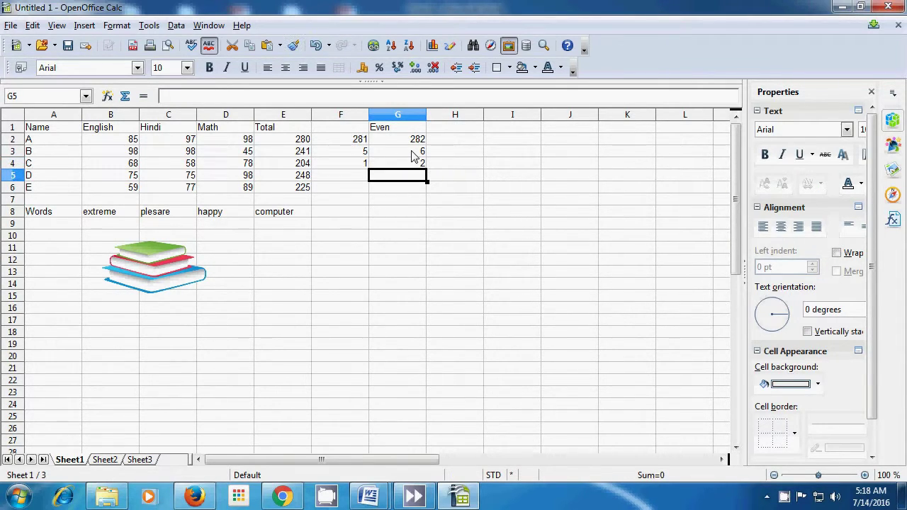
{"action": "left_click", "coordinate": [403, 214]}
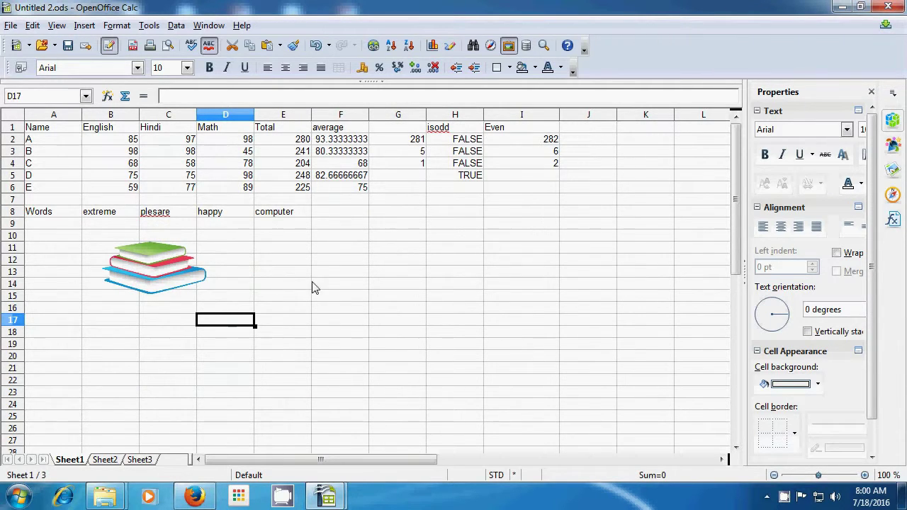
Step: Add the heading "iseven" in cell J1, beside the Even column
{"action": "left_click", "coordinate": [573, 133]}
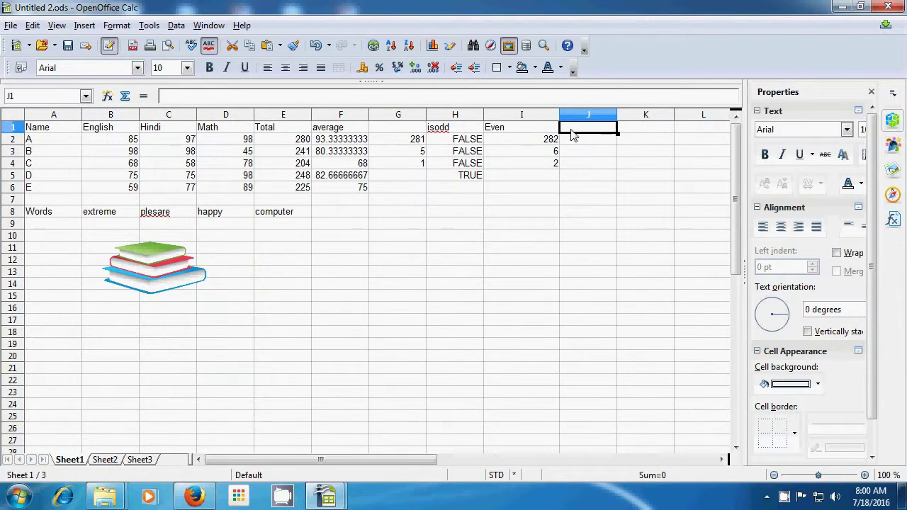
{"action": "type", "text": "i"}
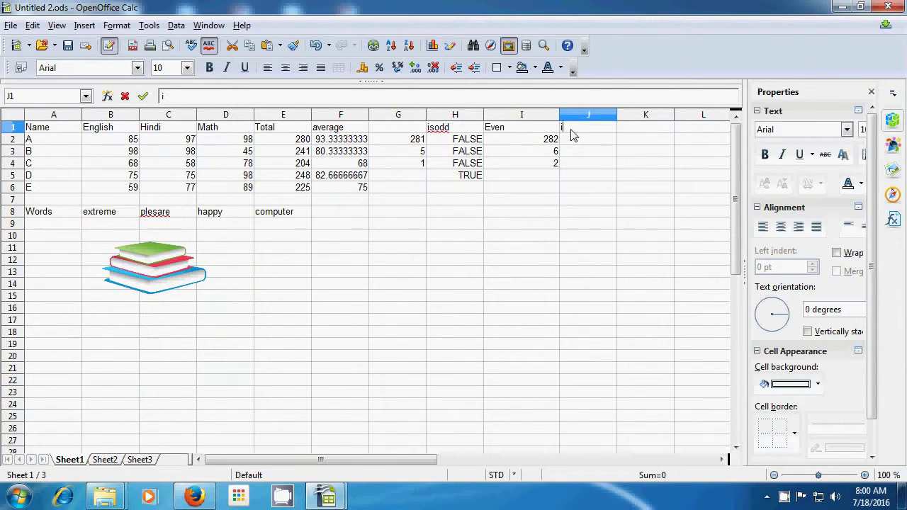
{"action": "type", "text": "s"}
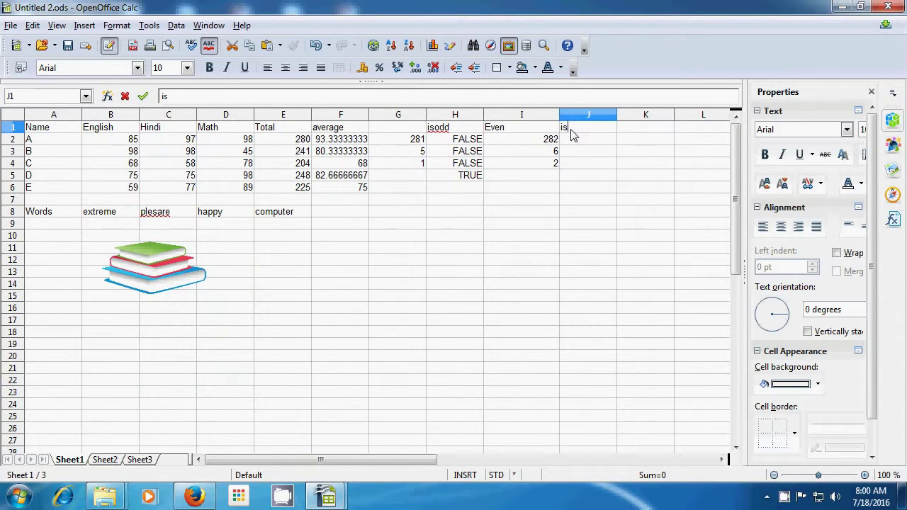
{"action": "type", "text": "even"}
Step: Enter the formula =iseven(I2) in cell J2 to test whether the first number in the Even column is even
{"action": "left_click", "coordinate": [577, 144]}
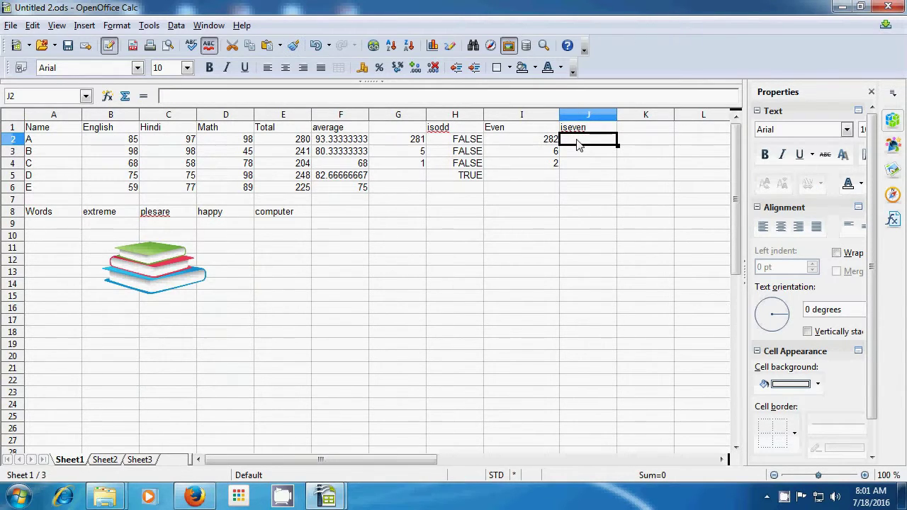
{"action": "type", "text": "i"}
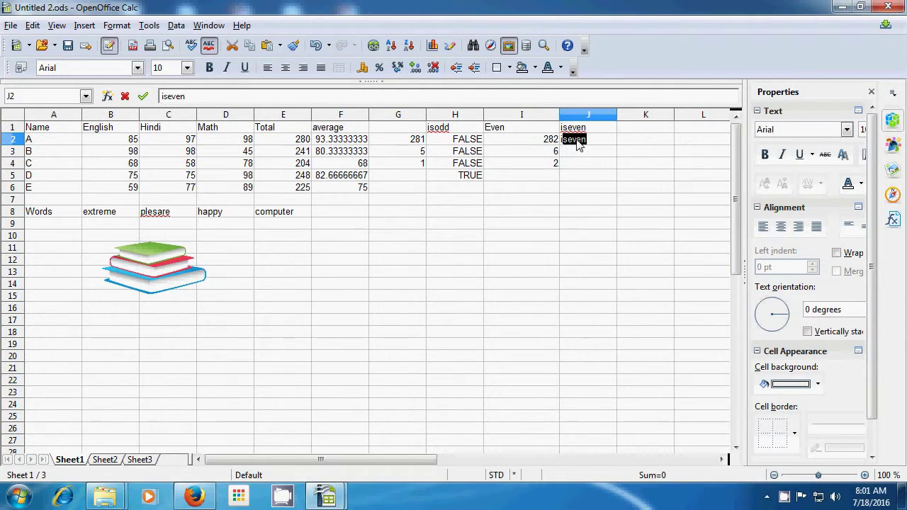
{"action": "key", "text": "BackSpace"}
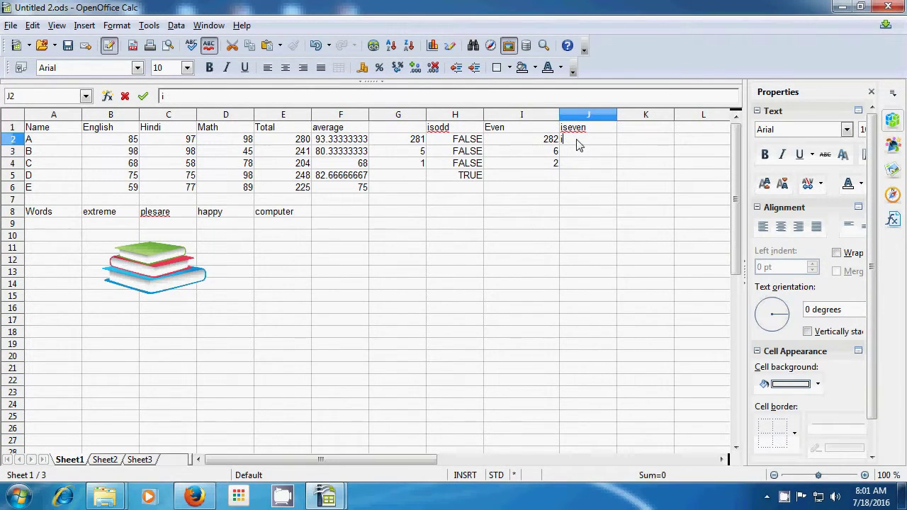
{"action": "key", "text": "BackSpace"}
{"action": "type", "text": "=is"}
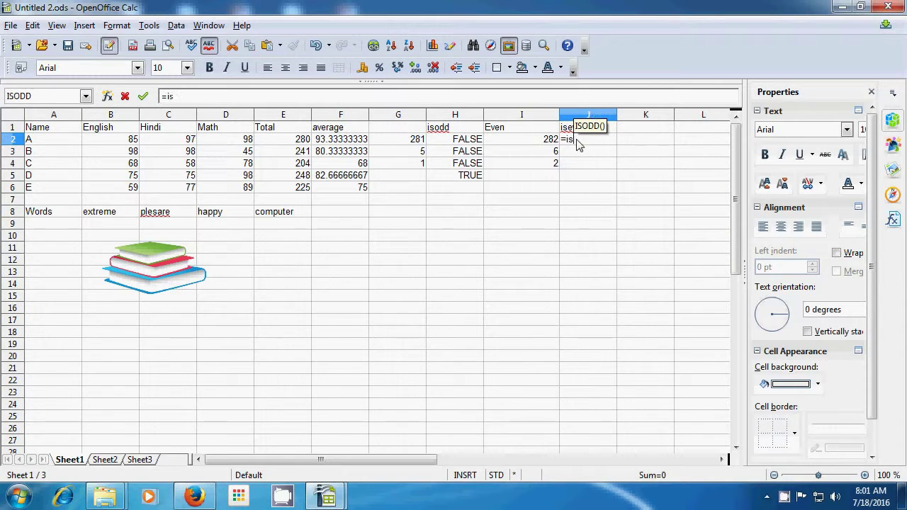
{"action": "type", "text": "even"}
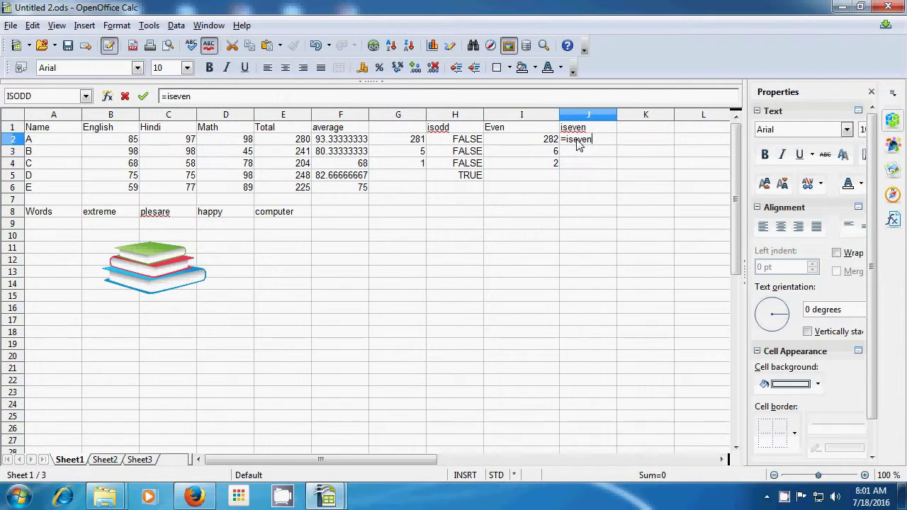
{"action": "type", "text": "("}
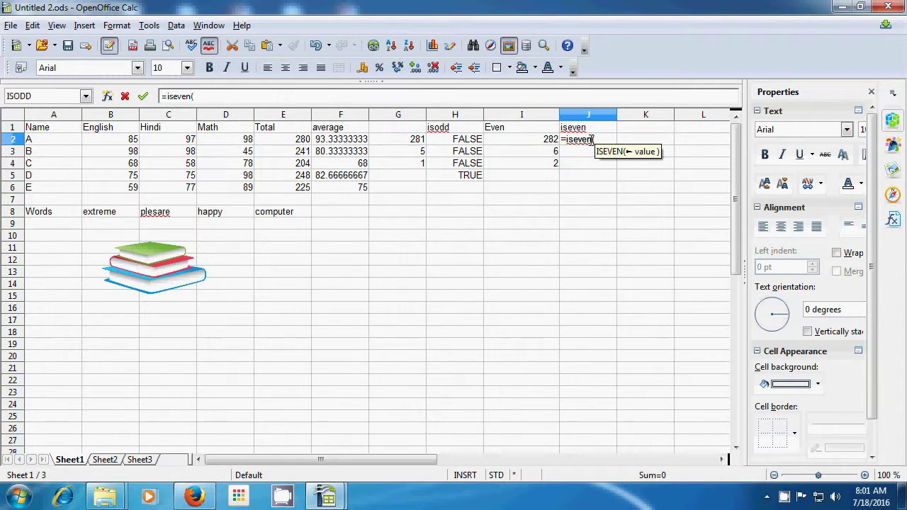
{"action": "left_click", "coordinate": [537, 142]}
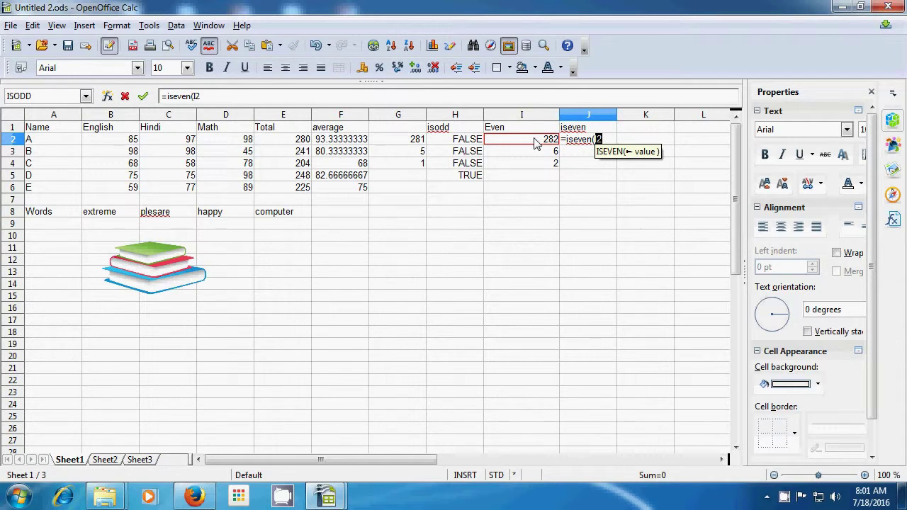
{"action": "type", "text": ")"}
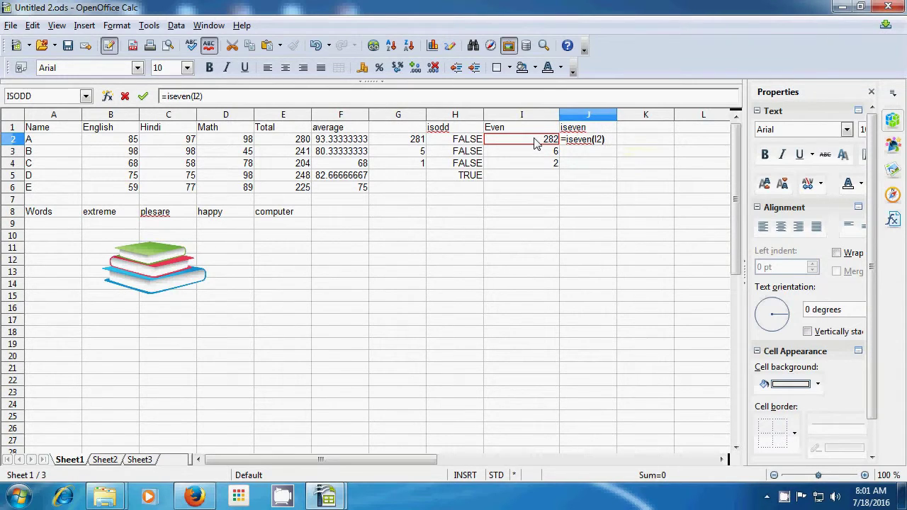
{"action": "key", "text": "Return"}
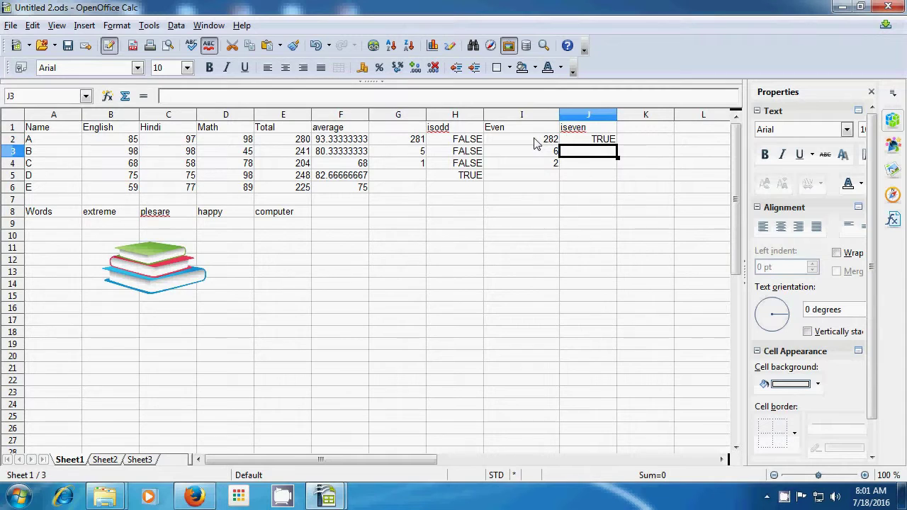
Step: Enter the formula =iseven(I3) in cell J3 to test the second number in the Even column
{"action": "type", "text": "="}
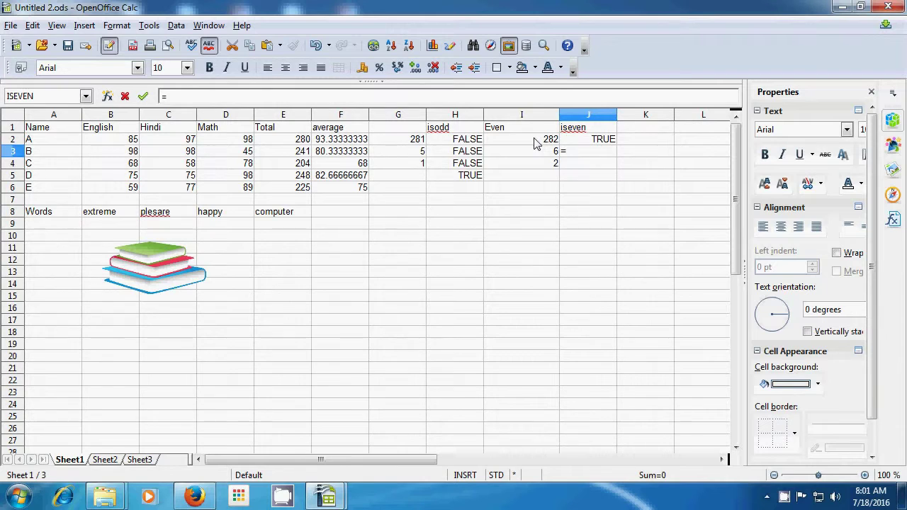
{"action": "type", "text": "iseven"}
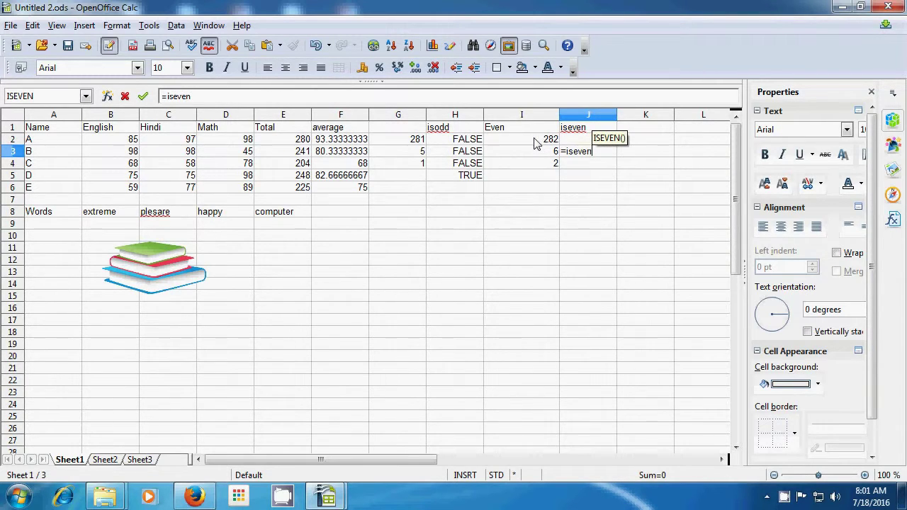
{"action": "type", "text": "("}
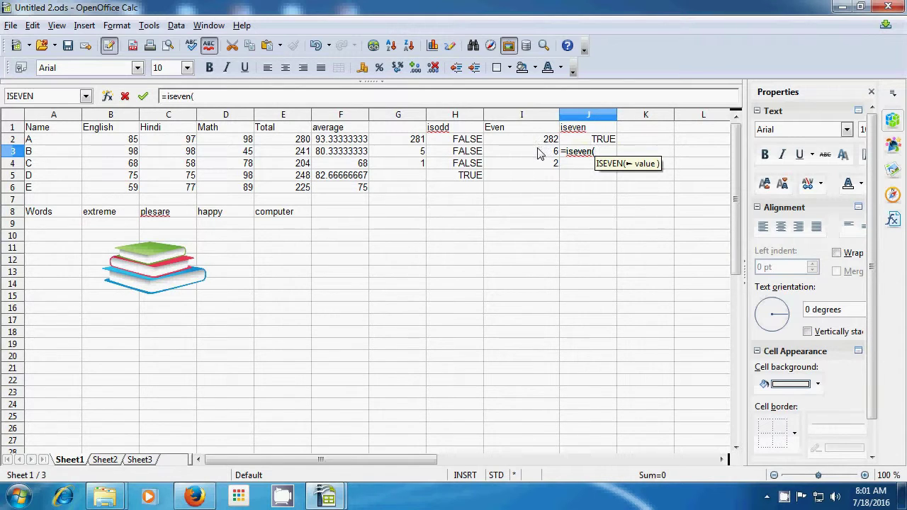
{"action": "left_click", "coordinate": [538, 154]}
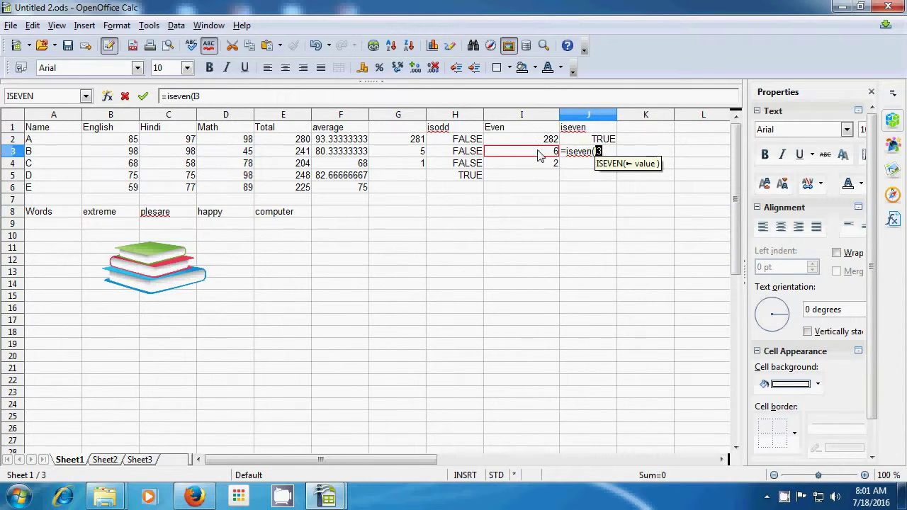
{"action": "type", "text": ")"}
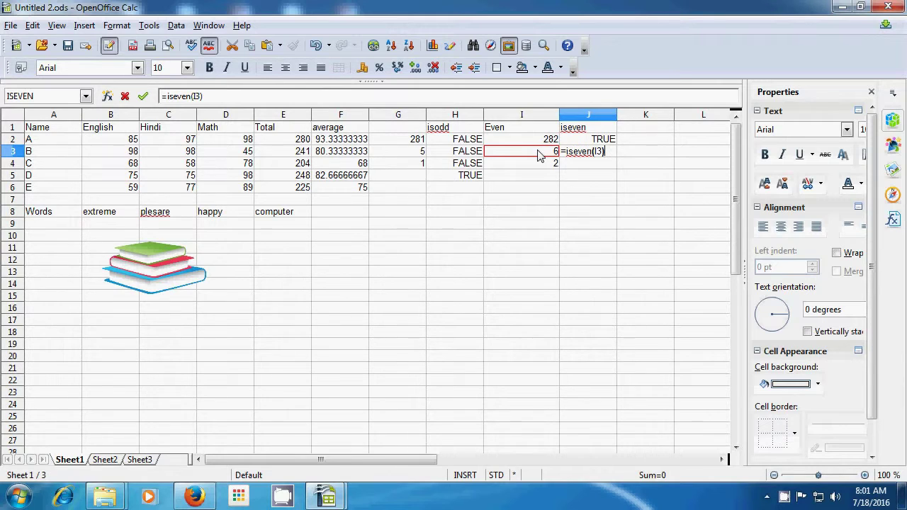
{"action": "key", "text": "Return"}
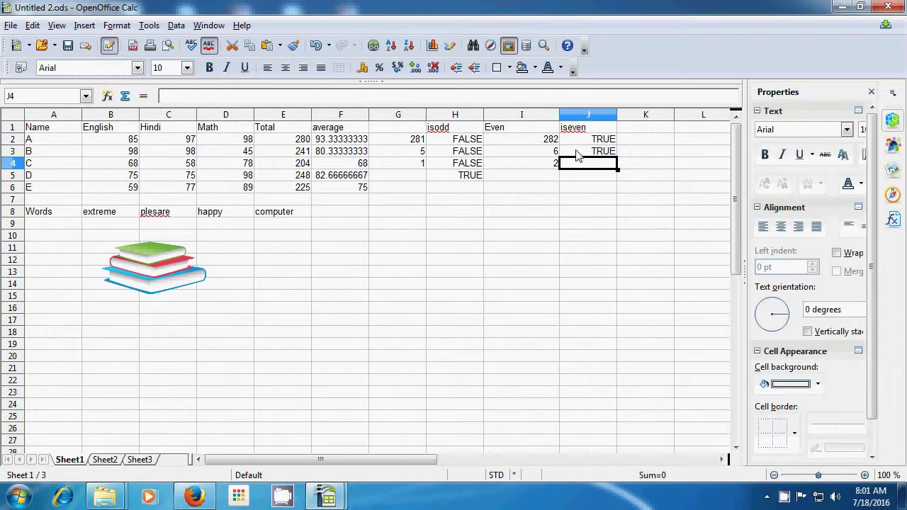
Step: Enter the formula =iseven(G3) in cell J4 to test the number in G3
{"action": "type", "text": "="}
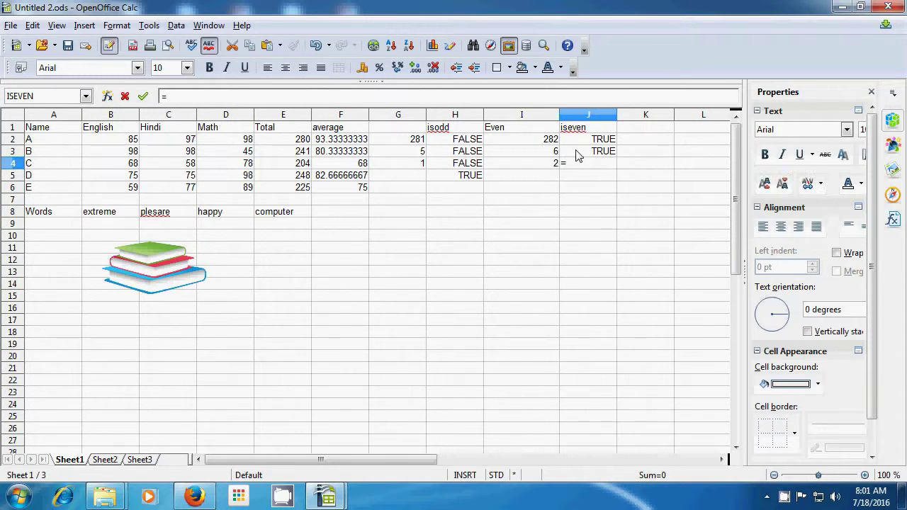
{"action": "type", "text": "iseve"}
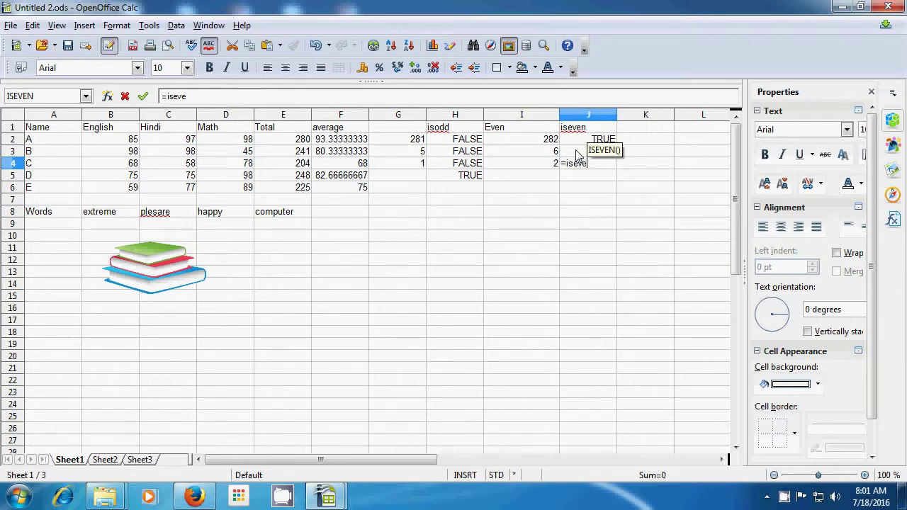
{"action": "type", "text": "n"}
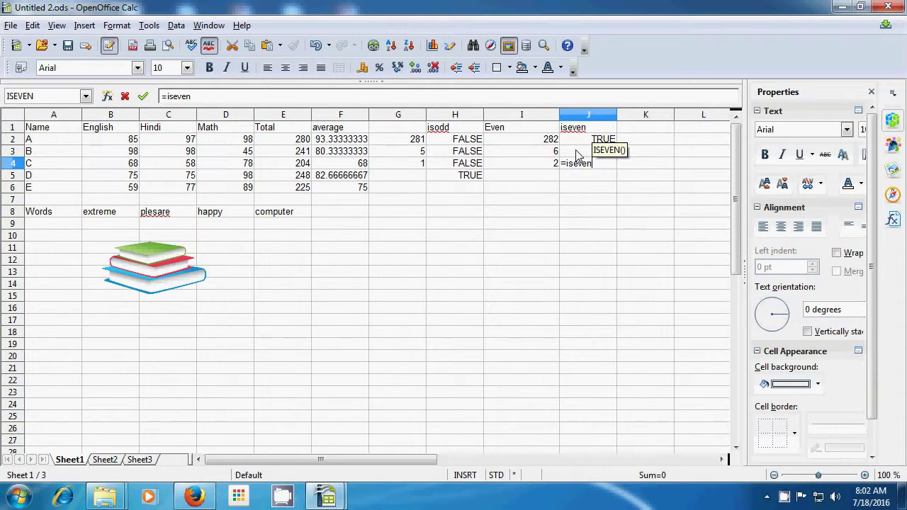
{"action": "type", "text": "("}
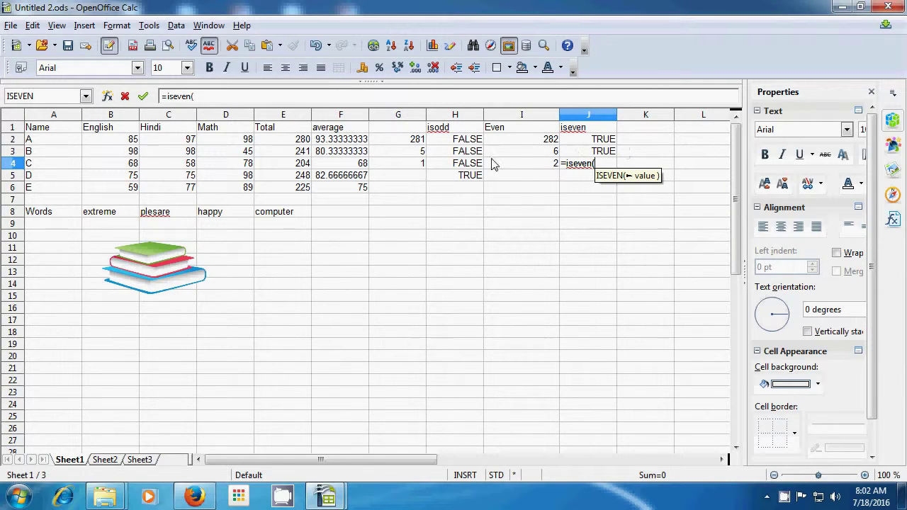
{"action": "left_click", "coordinate": [419, 153]}
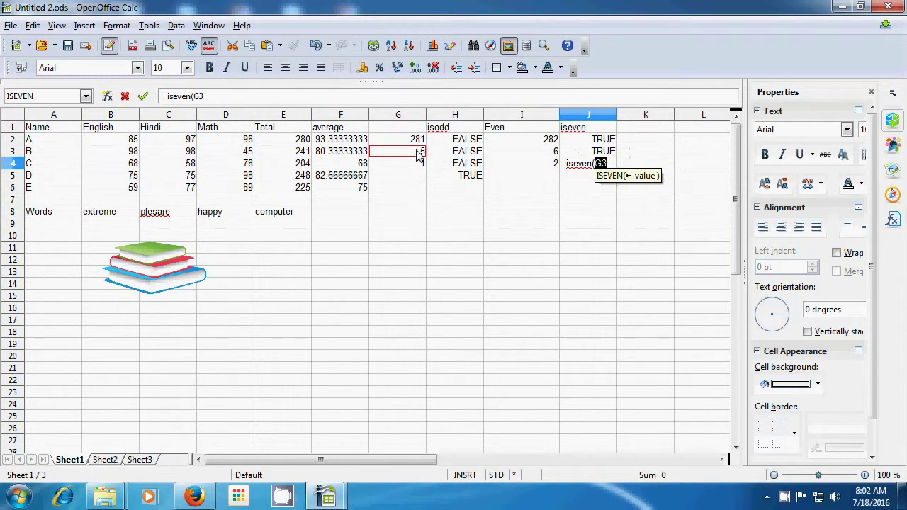
{"action": "type", "text": ")"}
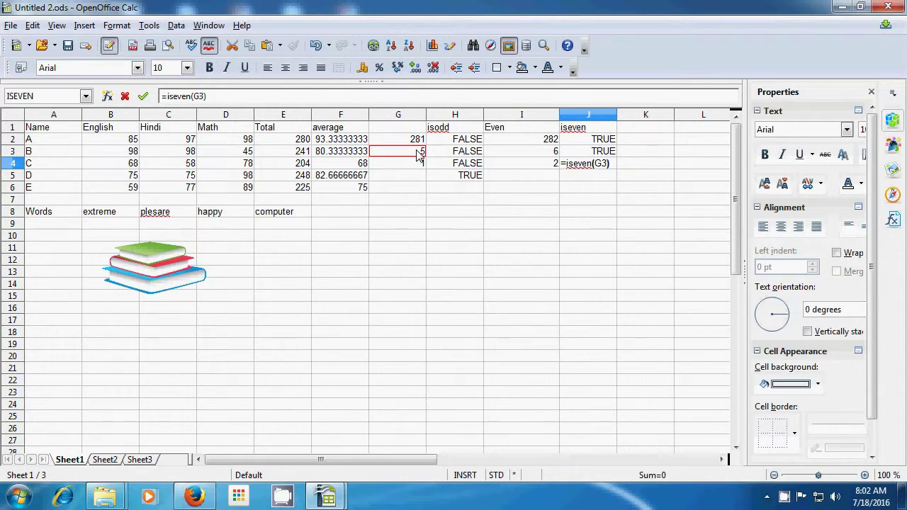
{"action": "key", "text": "Return"}
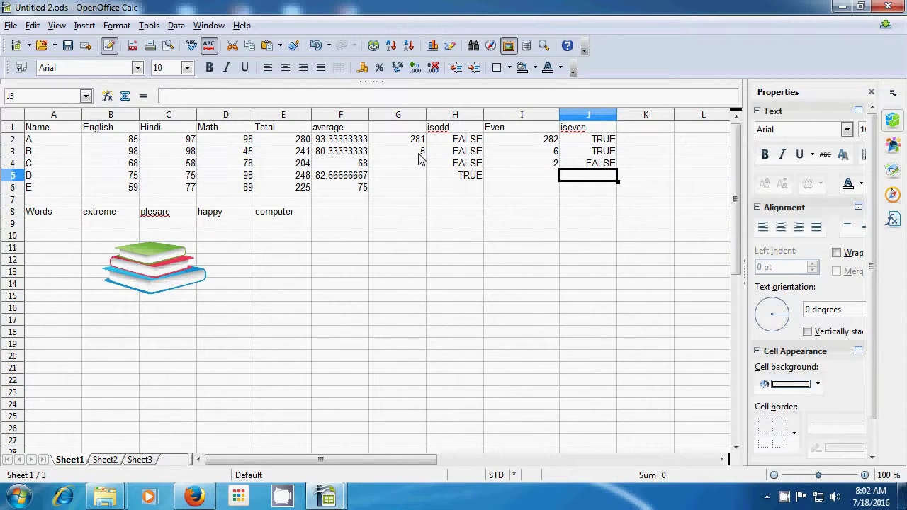
Step: Enter the formula =iseven(G4) in cell J5 to test the number in G4
{"action": "type", "text": "="}
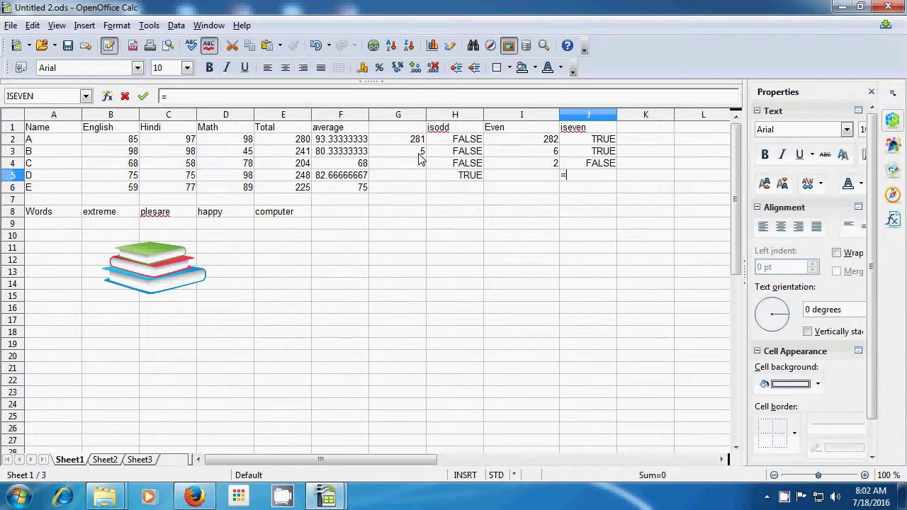
{"action": "type", "text": "iseve"}
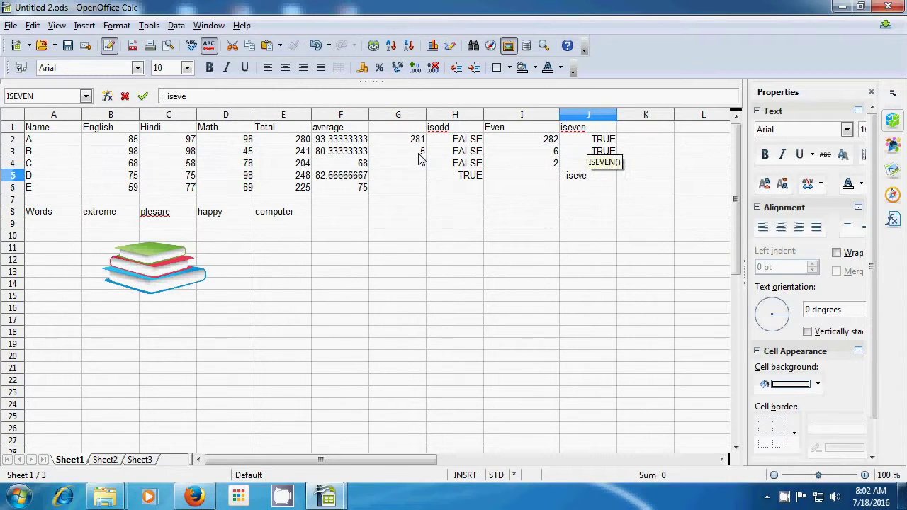
{"action": "type", "text": "n("}
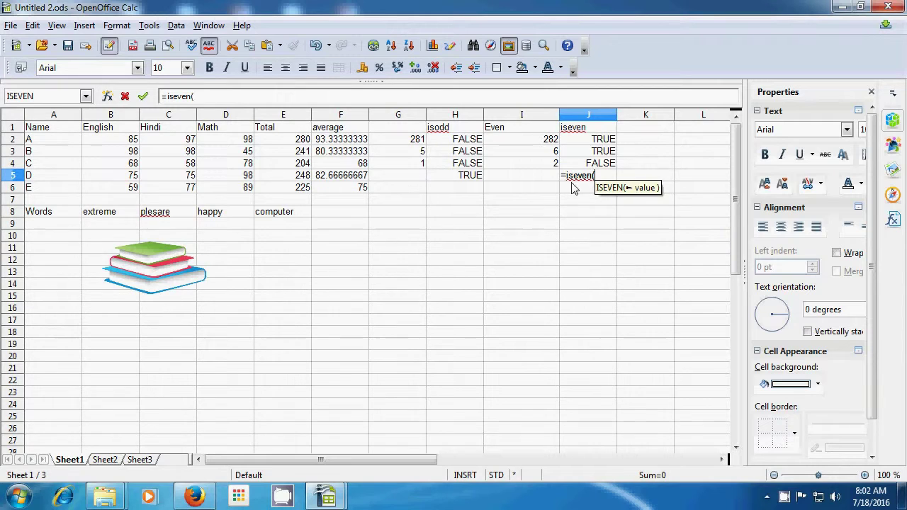
{"action": "left_click", "coordinate": [417, 165]}
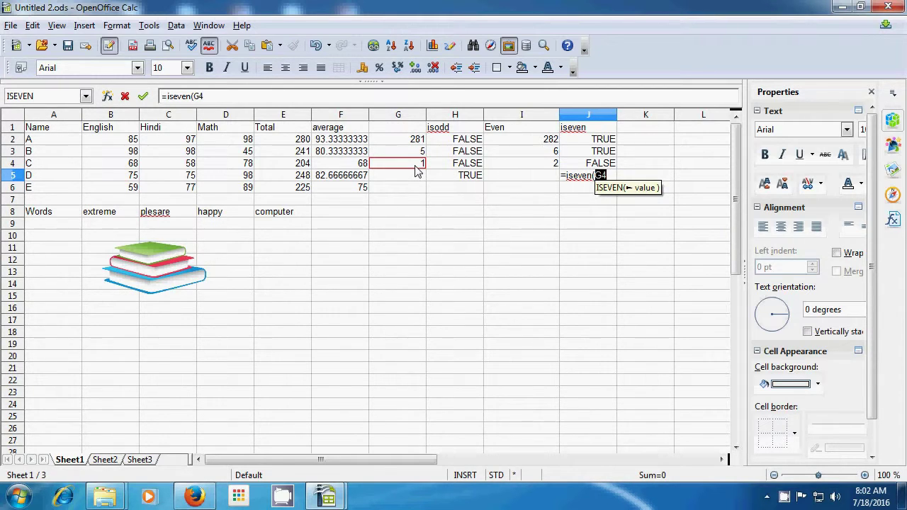
{"action": "type", "text": ")"}
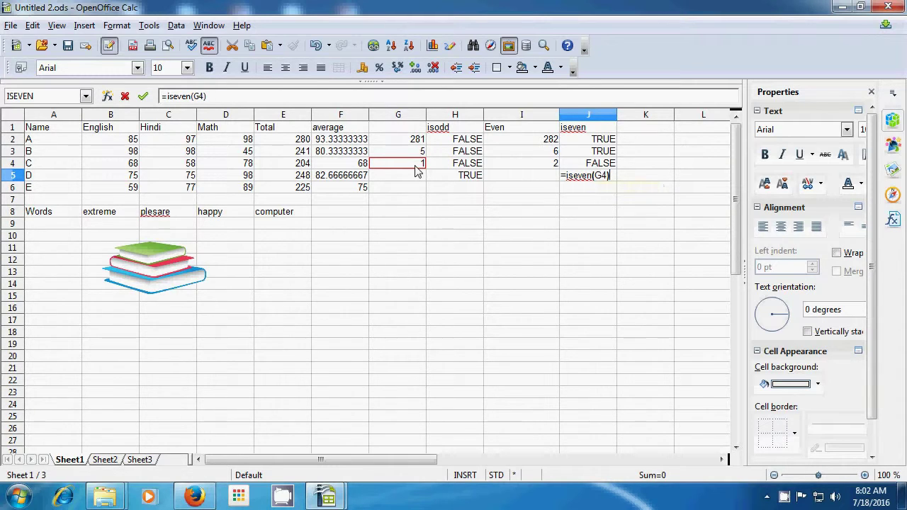
{"action": "key", "text": "Return"}
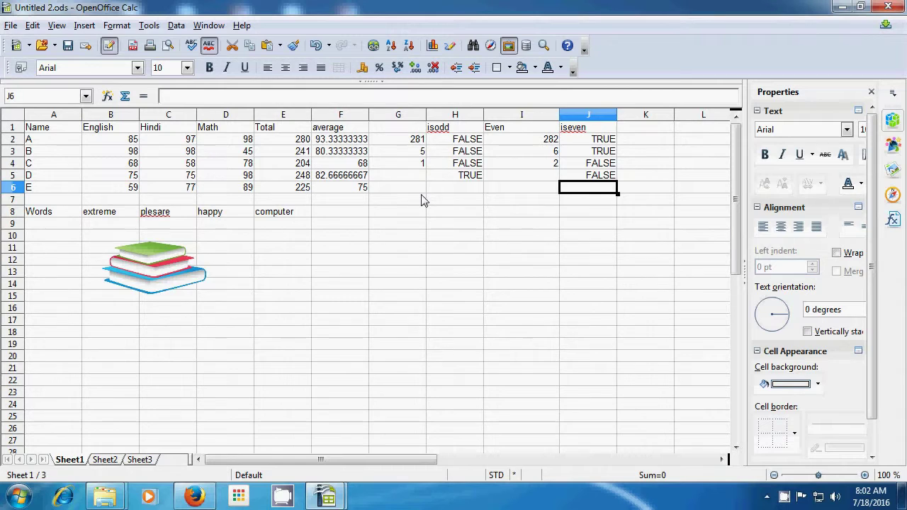
{"action": "left_click", "coordinate": [445, 249]}
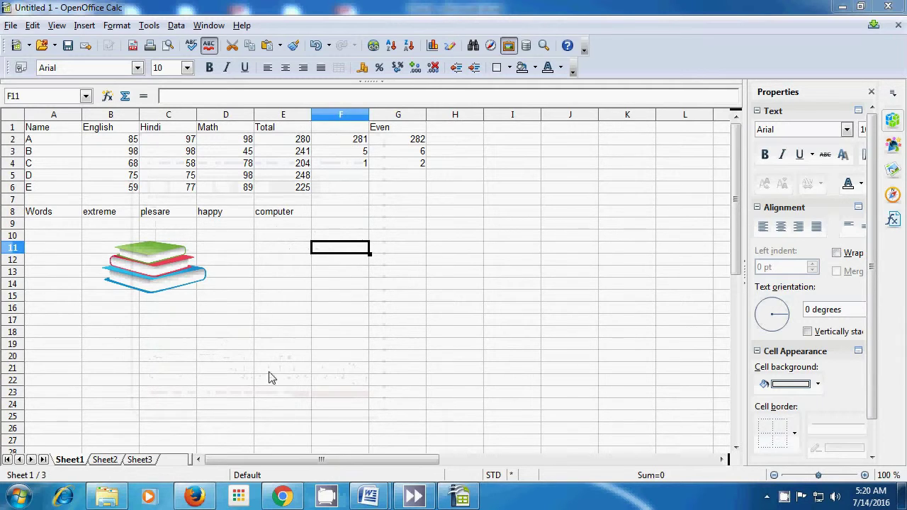
Step: Enter the heading Fact in cell H1, beside the Even column
{"action": "left_click", "coordinate": [448, 131]}
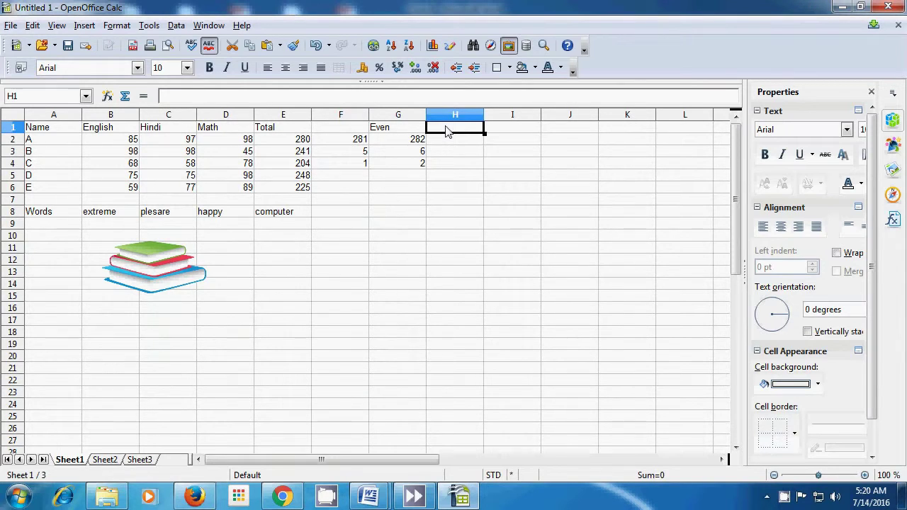
{"action": "type", "text": "Fax"}
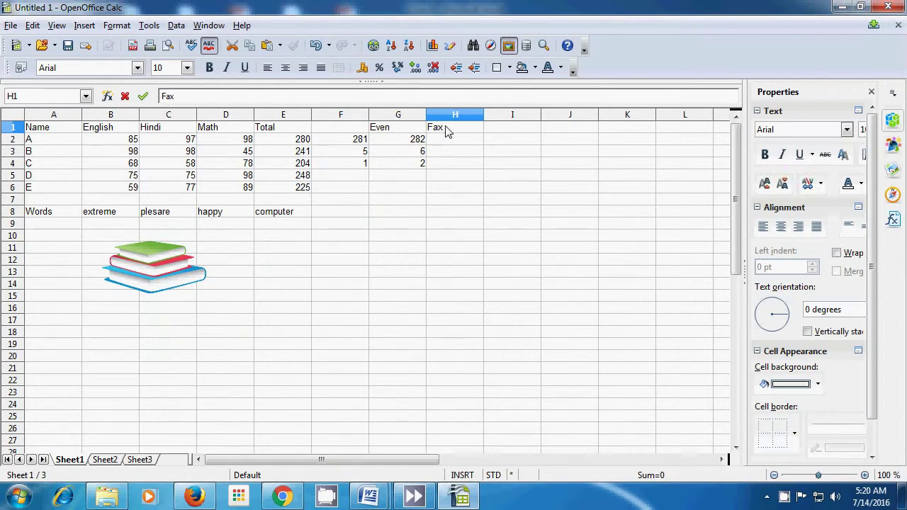
{"action": "key", "text": "BackSpace"}
{"action": "type", "text": "ct"}
Step: Enter the formula =fact(1) in cell H2 to calculate the factorial of 1
{"action": "left_click", "coordinate": [448, 145]}
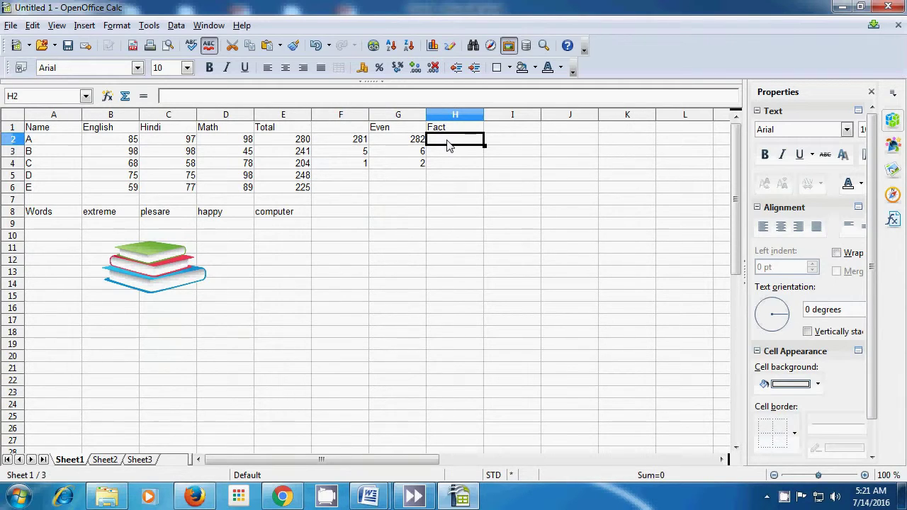
{"action": "type", "text": "="}
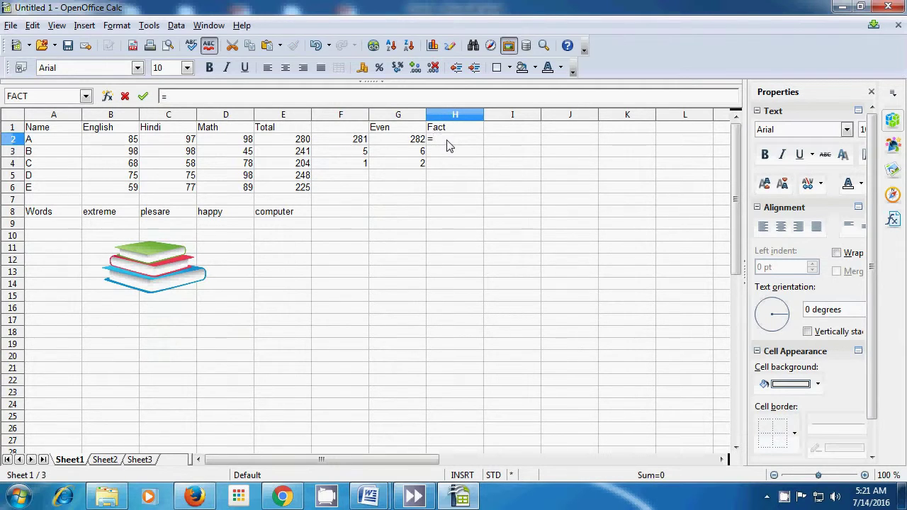
{"action": "type", "text": "f"}
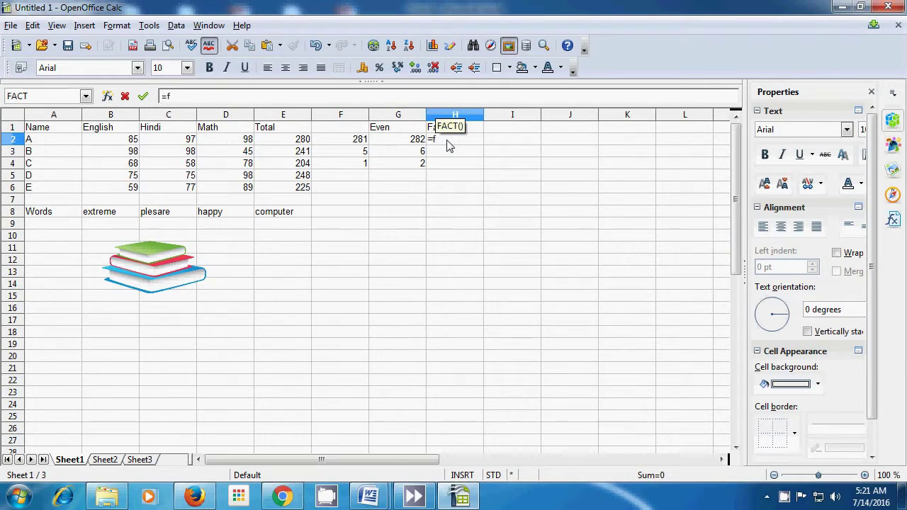
{"action": "type", "text": "ac"}
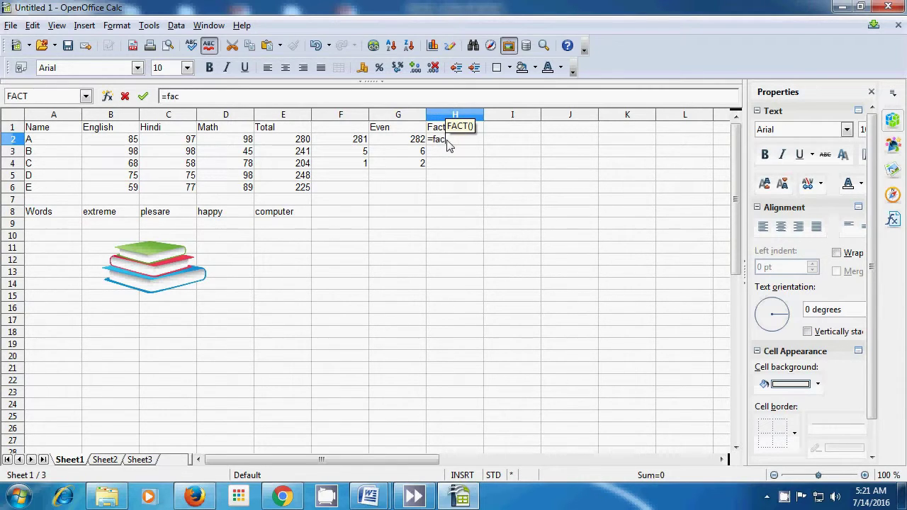
{"action": "type", "text": "t("}
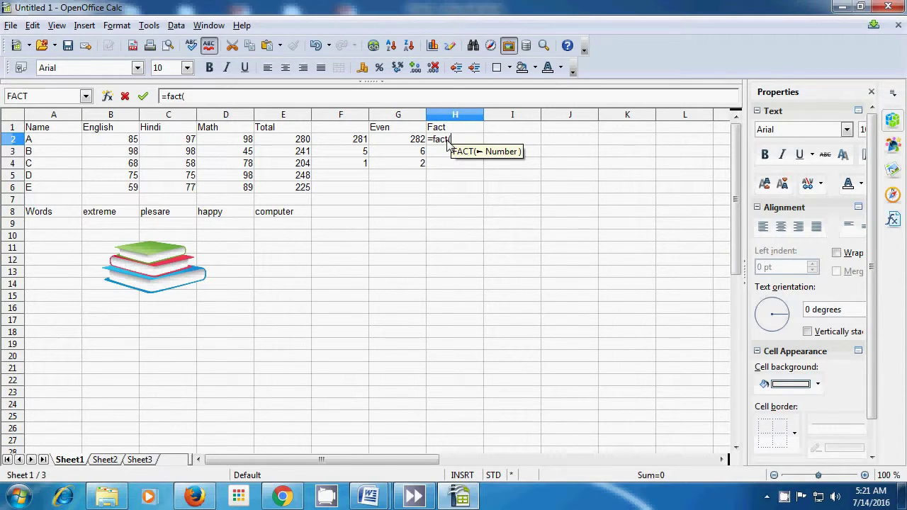
{"action": "type", "text": "1"}
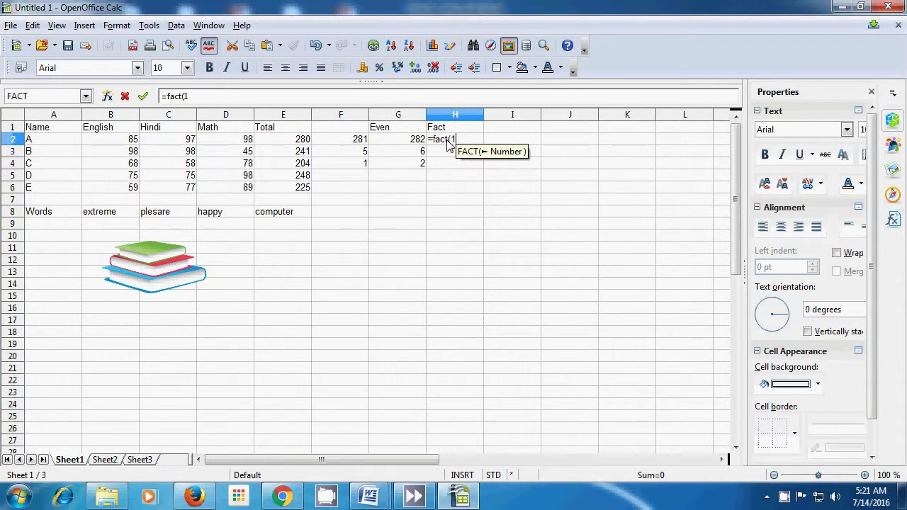
{"action": "type", "text": ")"}
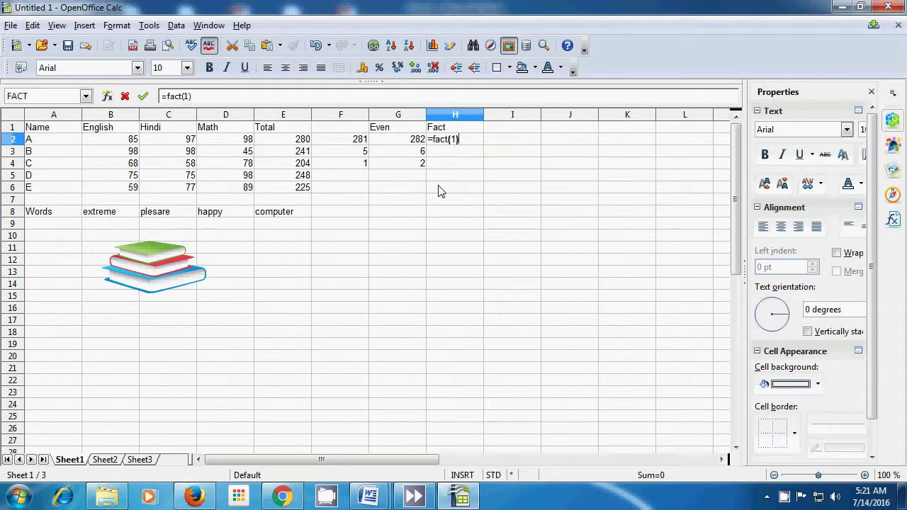
{"action": "key", "text": "Return"}
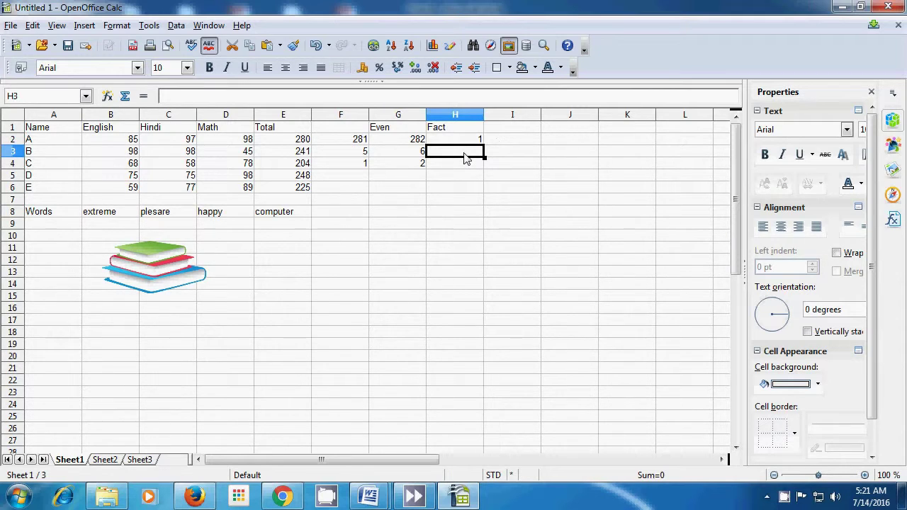
Step: Enter the formula =fact(2) in cell H3 to calculate the factorial of 2
{"action": "type", "text": "="}
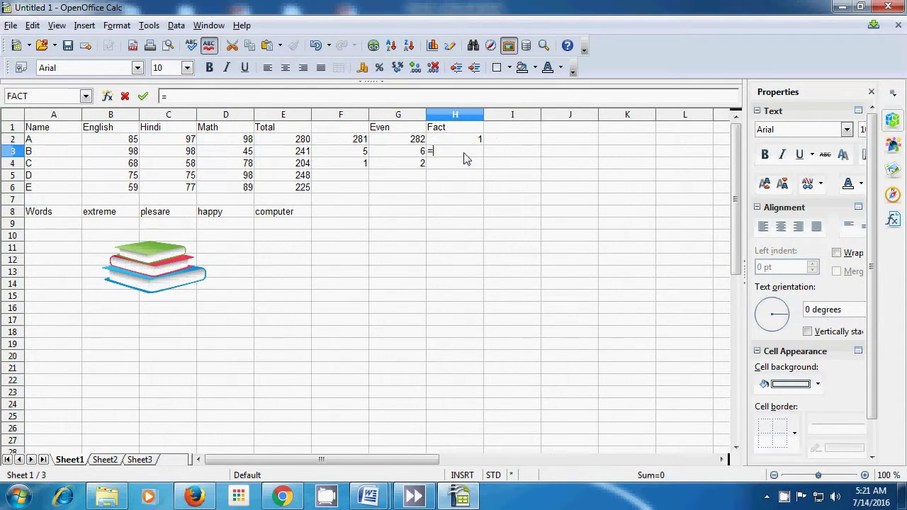
{"action": "type", "text": "fact"}
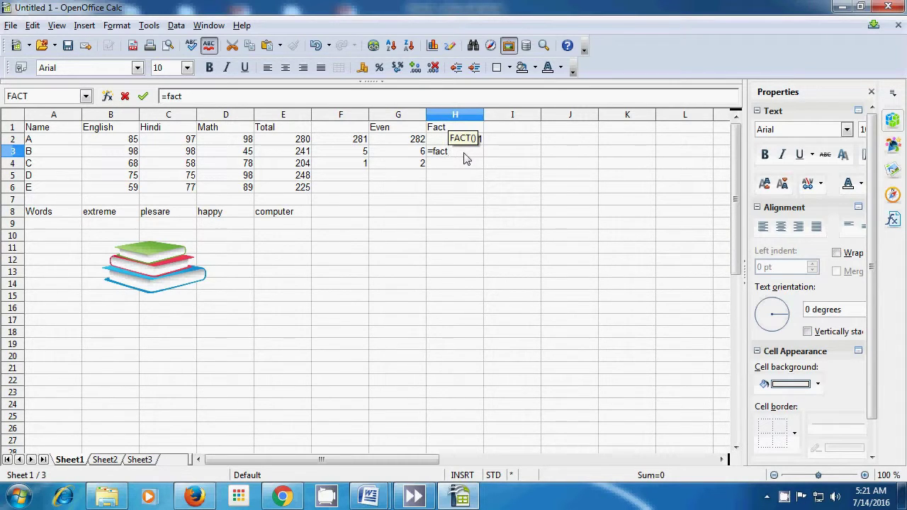
{"action": "type", "text": "(2"}
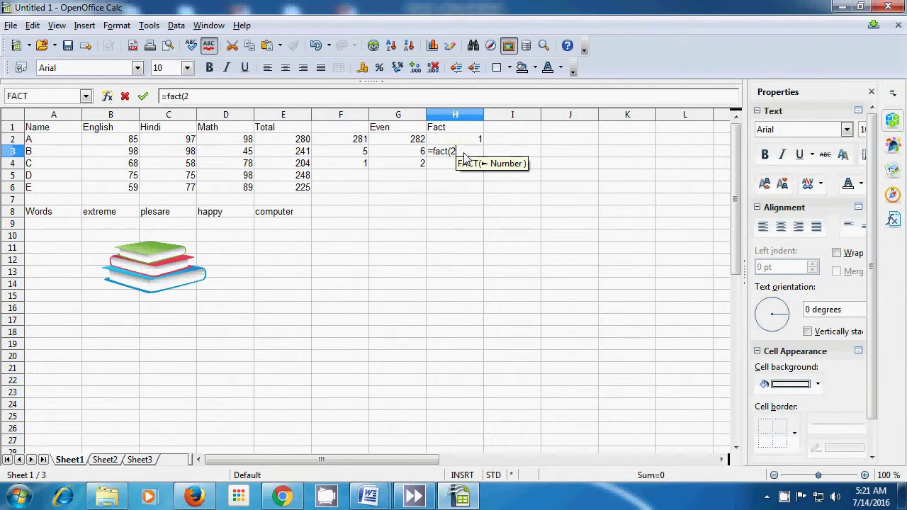
{"action": "type", "text": ")"}
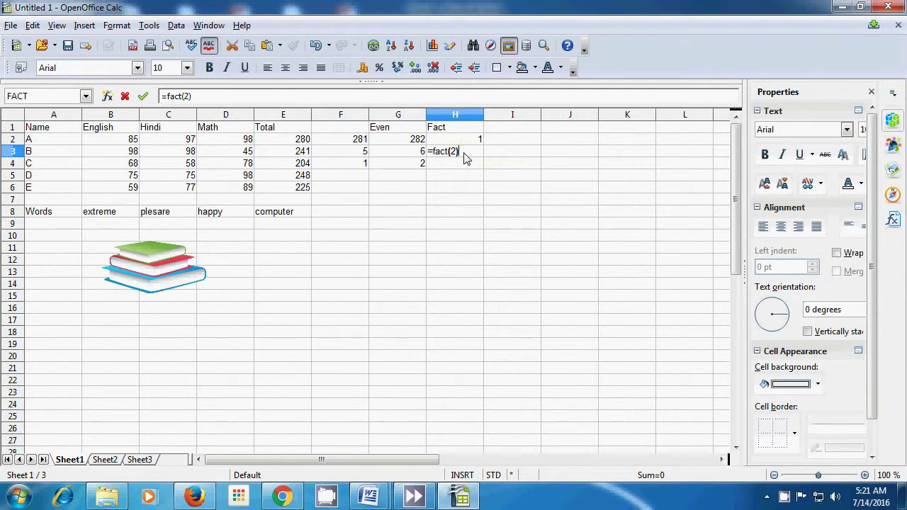
{"action": "key", "text": "Return"}
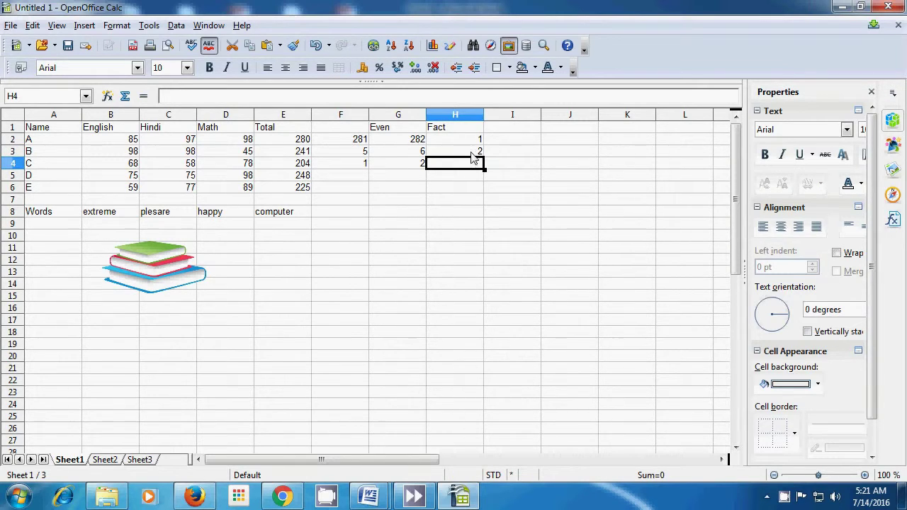
Step: Write the multiplication 2*1 as text in cell I3 to explain the factorial of 2
{"action": "left_click", "coordinate": [500, 155]}
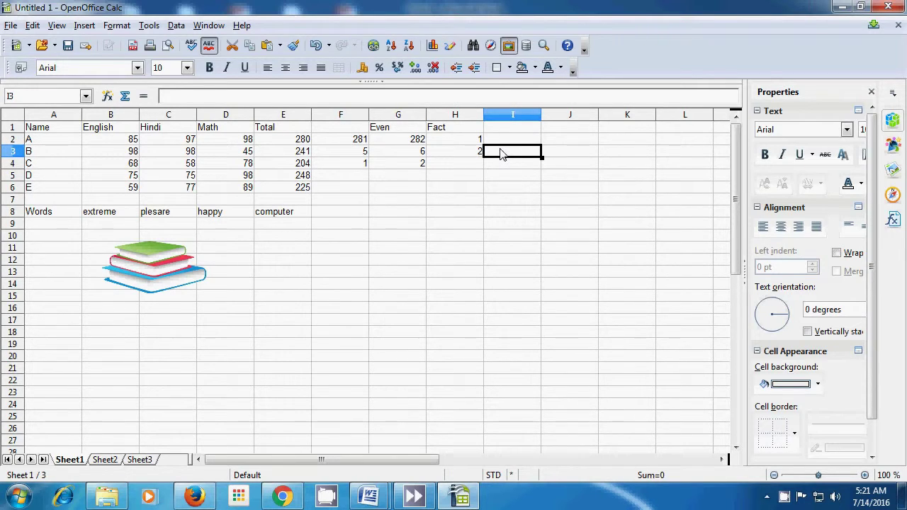
{"action": "type", "text": "2"}
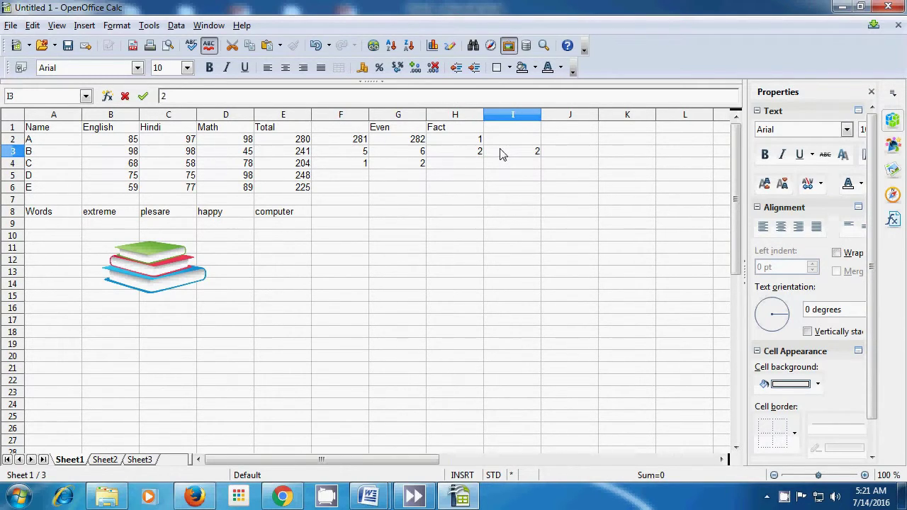
{"action": "type", "text": "*1"}
Step: Enter the formula =fact(3) in cell H4 to calculate the factorial of 3
{"action": "left_click", "coordinate": [473, 172]}
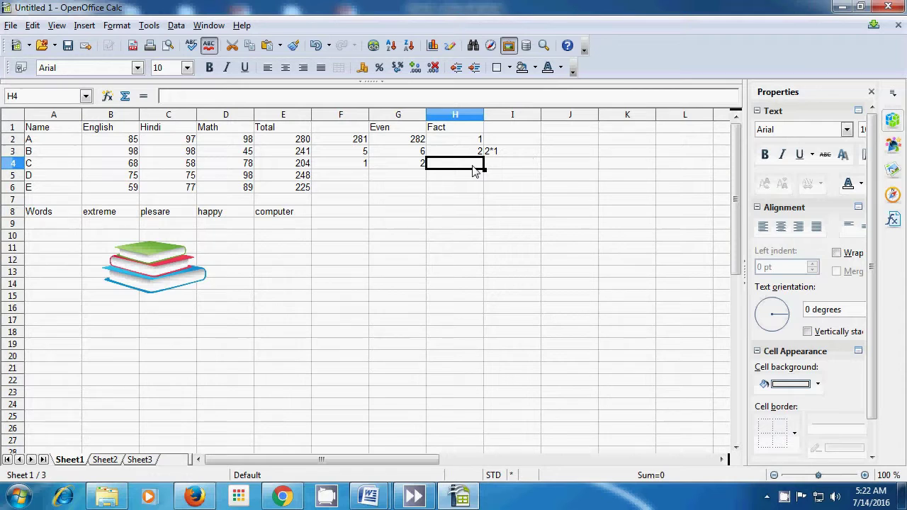
{"action": "type", "text": "="}
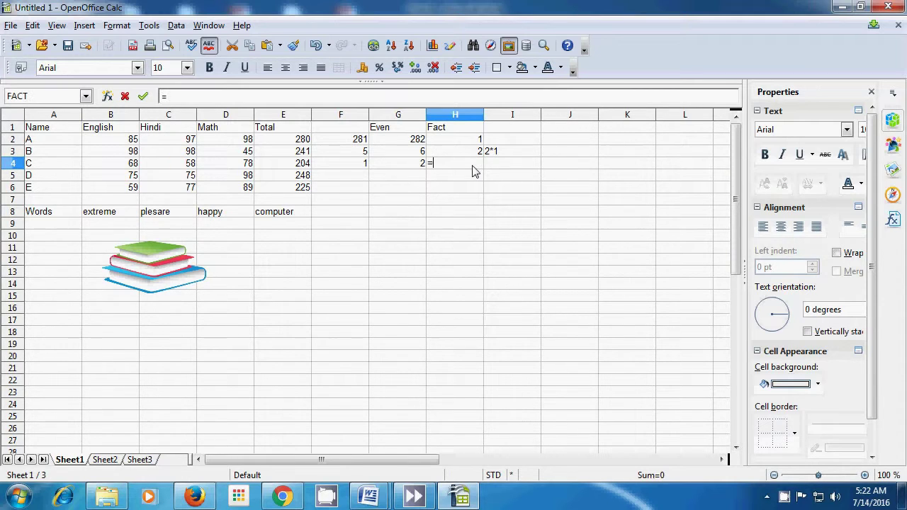
{"action": "type", "text": "fact"}
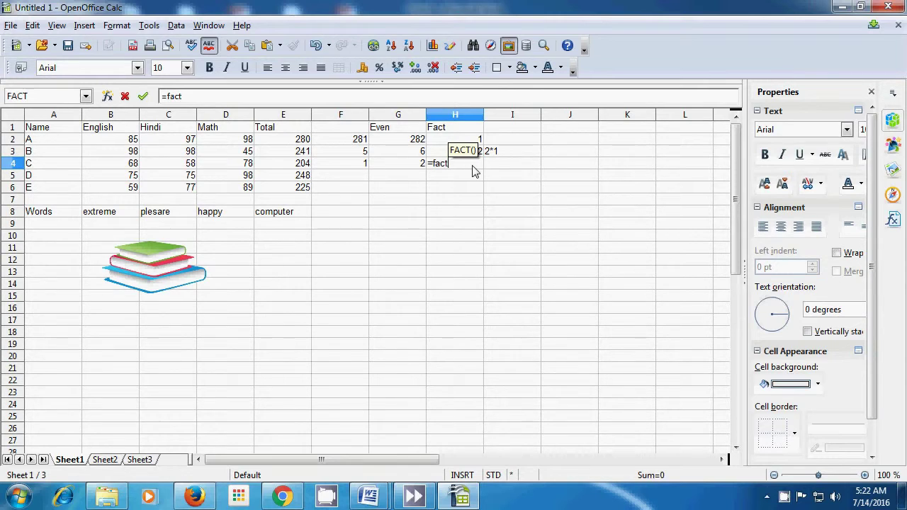
{"action": "type", "text": "("}
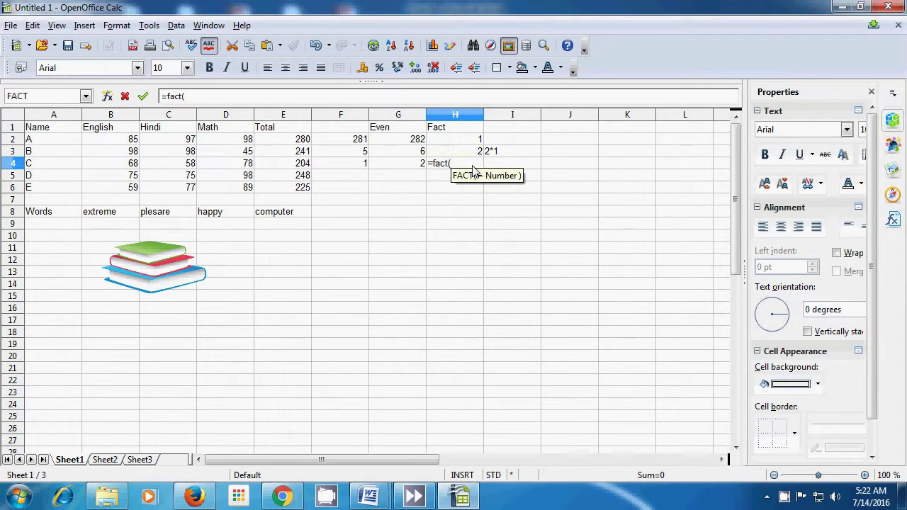
{"action": "type", "text": "3"}
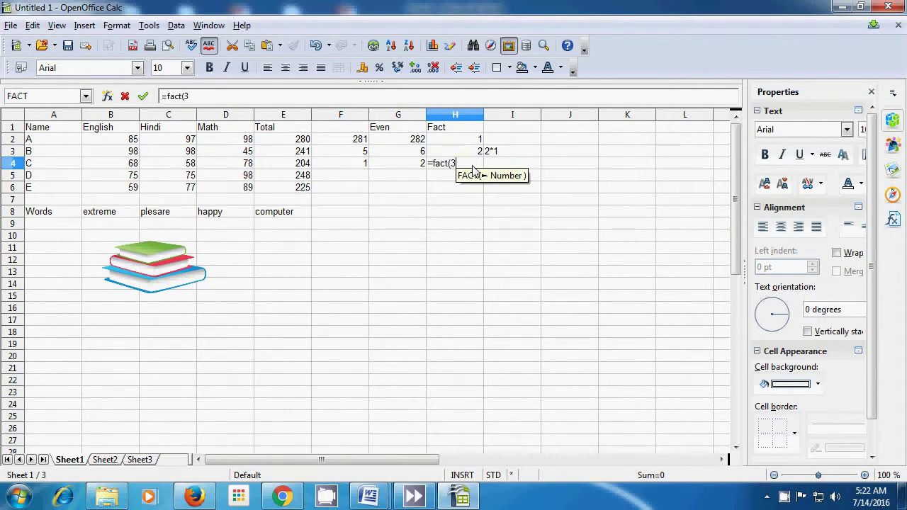
{"action": "type", "text": ")"}
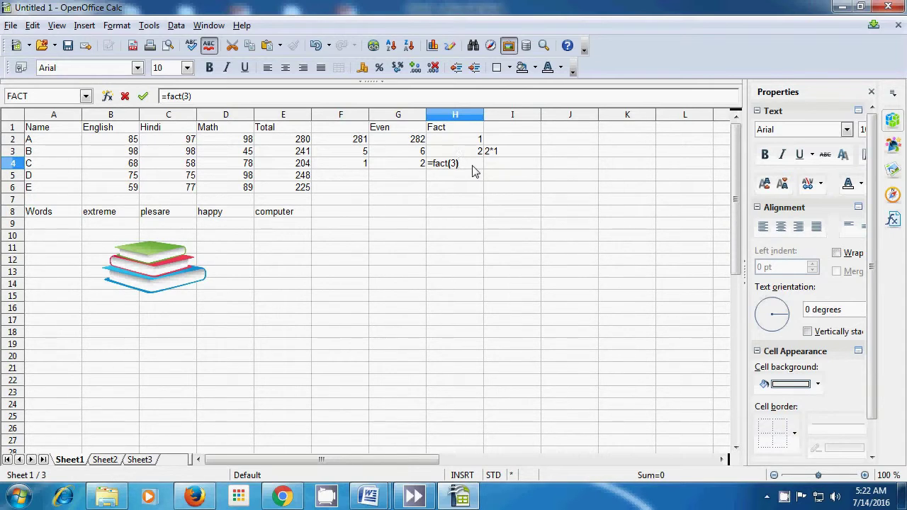
{"action": "key", "text": "Return"}
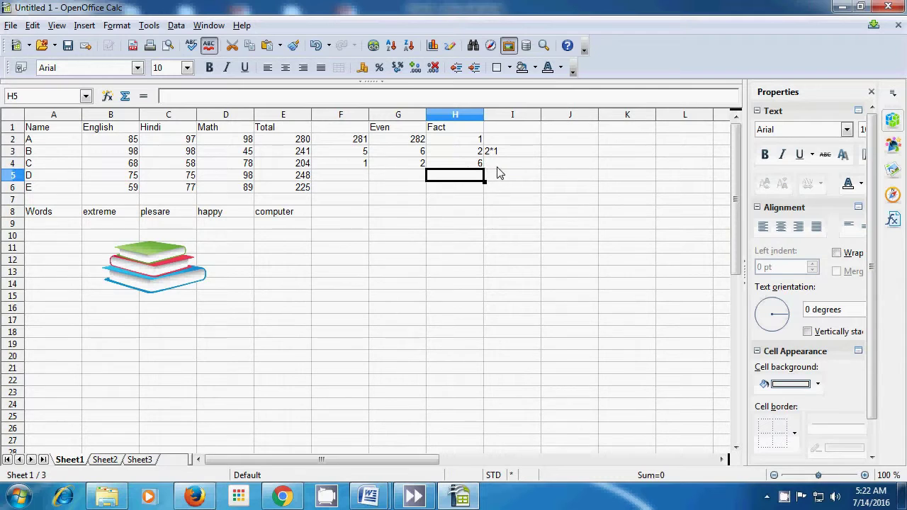
Step: Write the multiplication 3*2*1 as text in cell I4 to explain the factorial of 3
{"action": "left_click", "coordinate": [501, 170]}
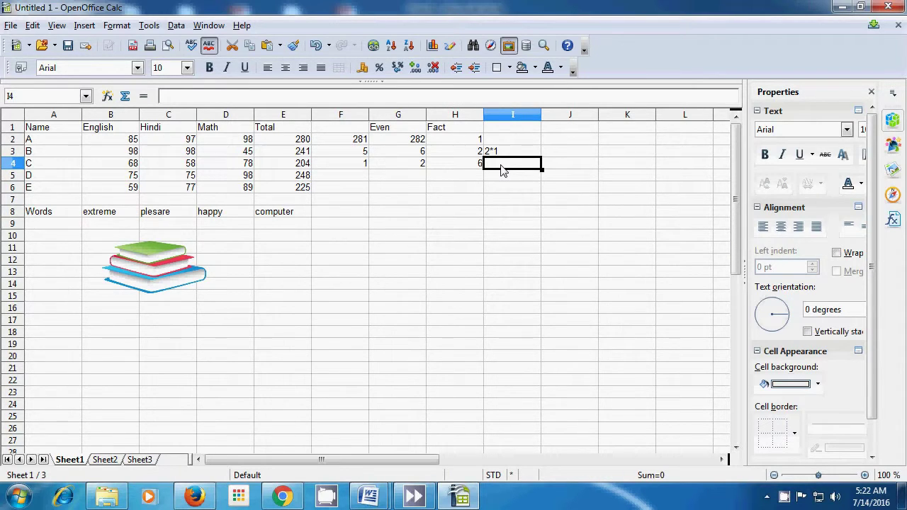
{"action": "type", "text": "3"}
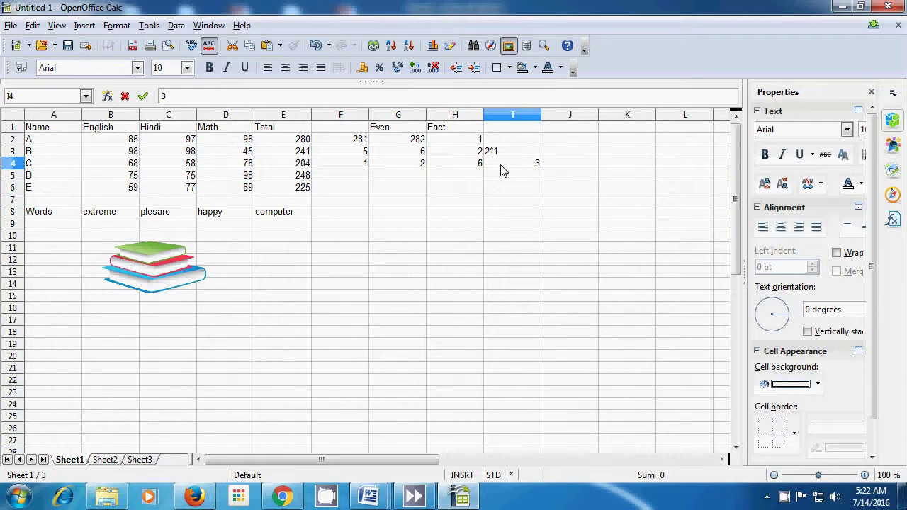
{"action": "type", "text": "*2*"}
{"action": "key", "text": "Return"}
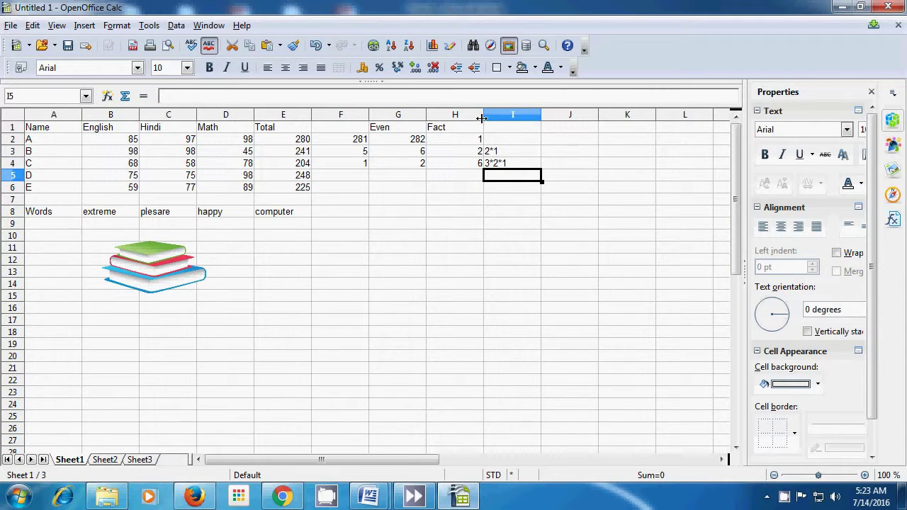
Step: Widen column H slightly and enter the formula =fact(4) in cell H6 to calculate the factorial of 4
{"action": "left_click_drag", "start_coordinate": [484, 114], "coordinate": [502, 115]}
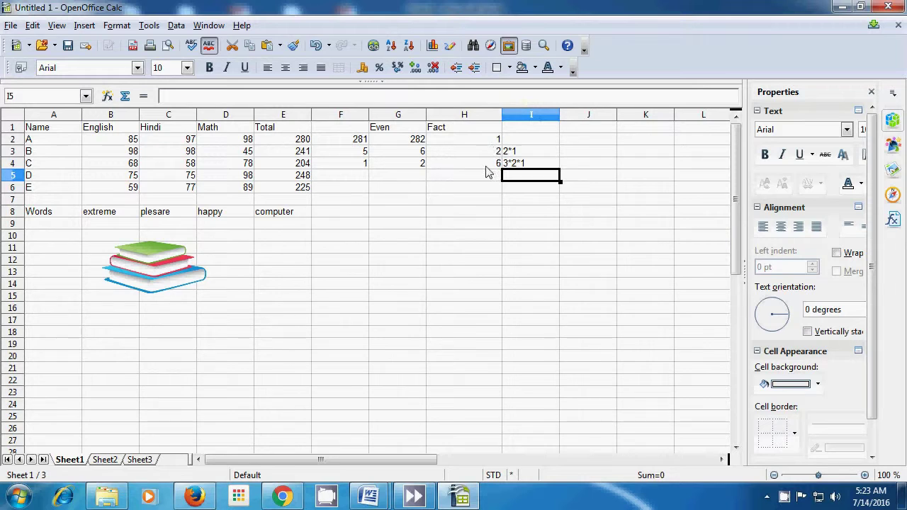
{"action": "left_click", "coordinate": [447, 190]}
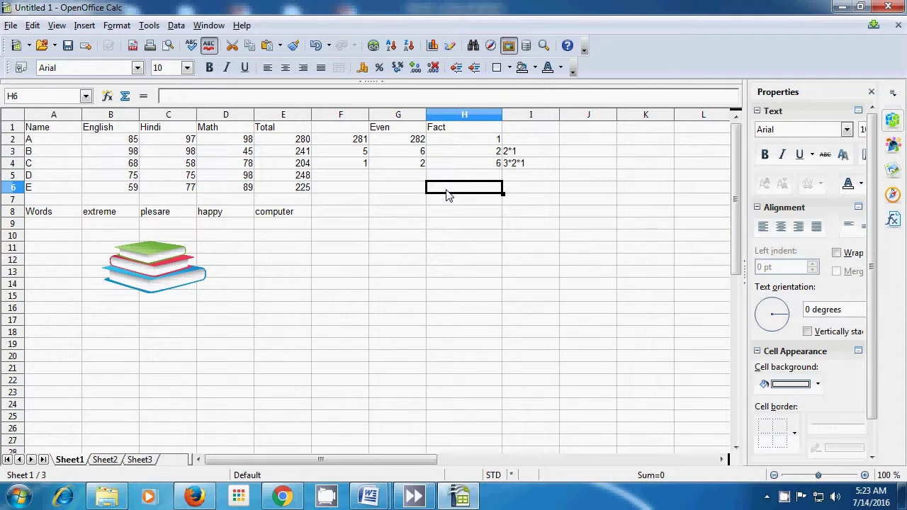
{"action": "type", "text": "="}
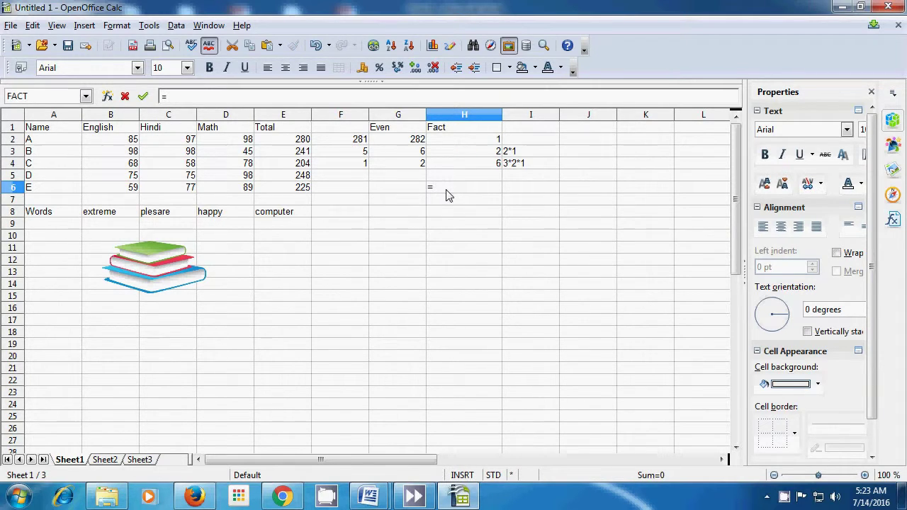
{"action": "type", "text": "fac"}
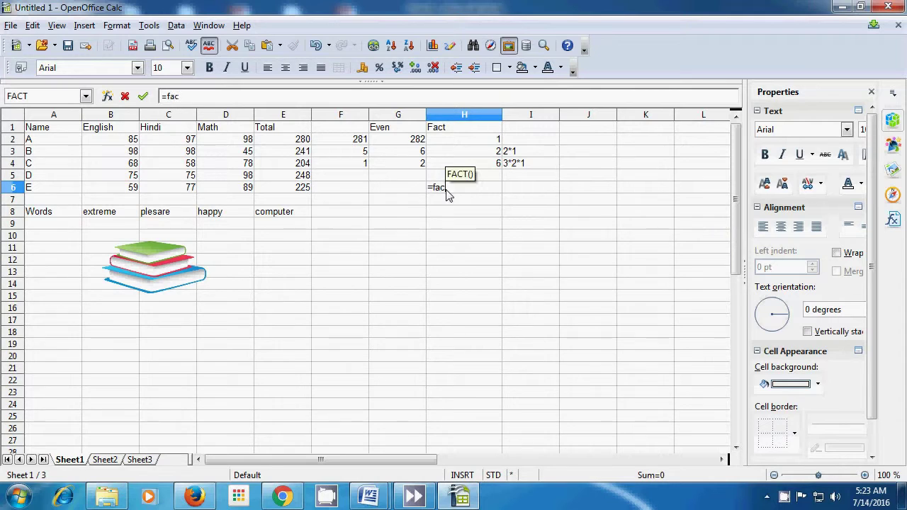
{"action": "type", "text": "t("}
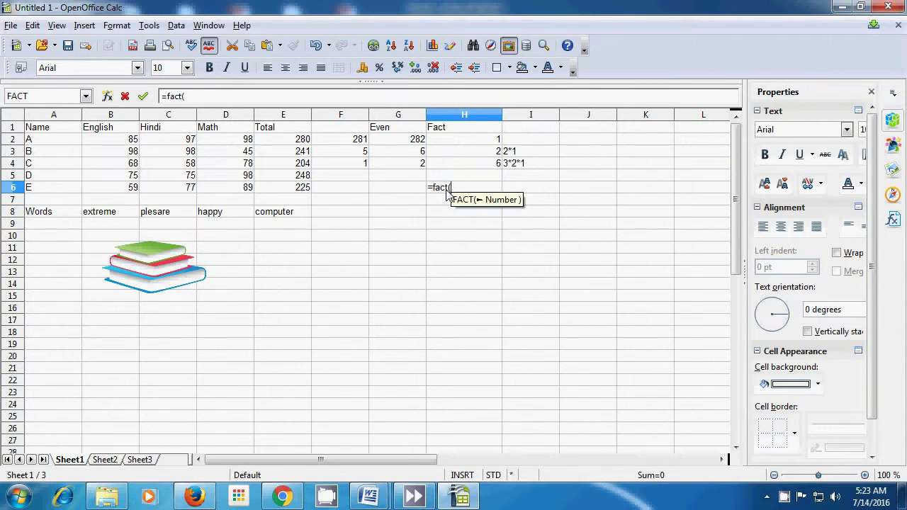
{"action": "type", "text": "4"}
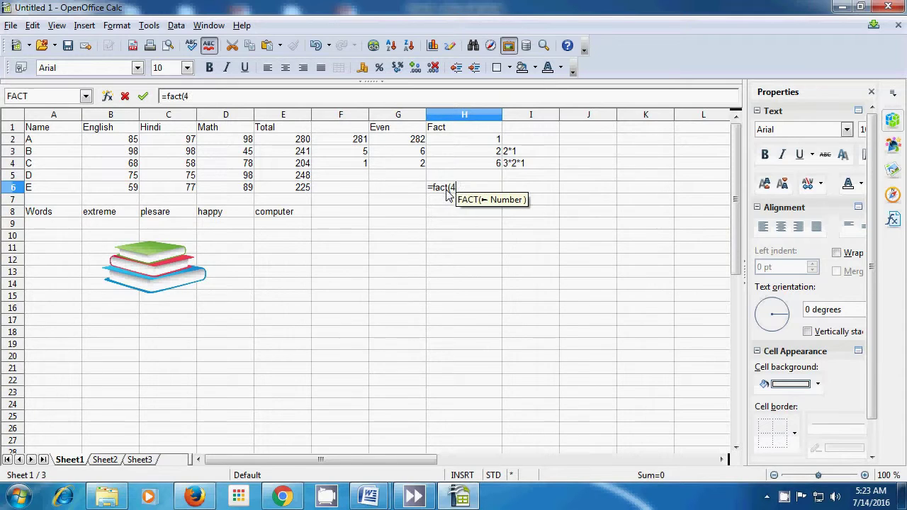
{"action": "type", "text": ")"}
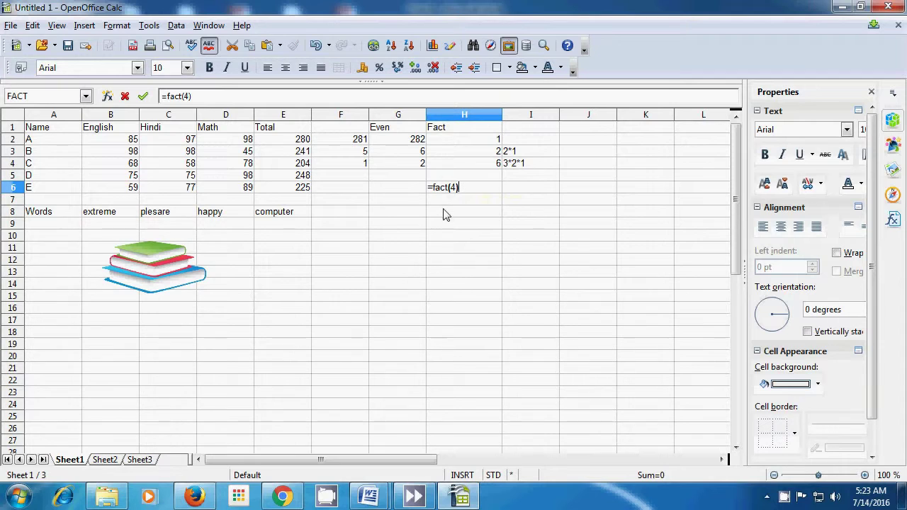
{"action": "key", "text": "Return"}
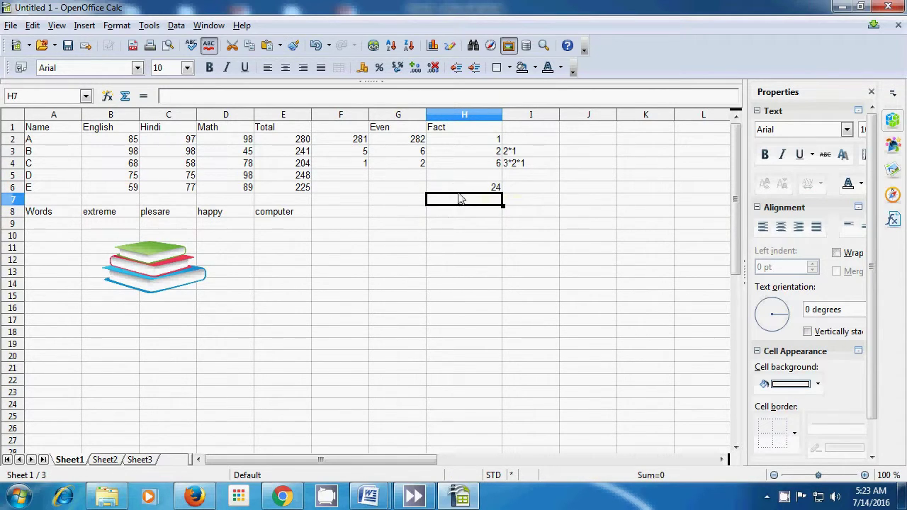
Step: Write the multiplication 4*3*2*1 as text in cell I6 to explain the factorial of 4
{"action": "left_click", "coordinate": [494, 189]}
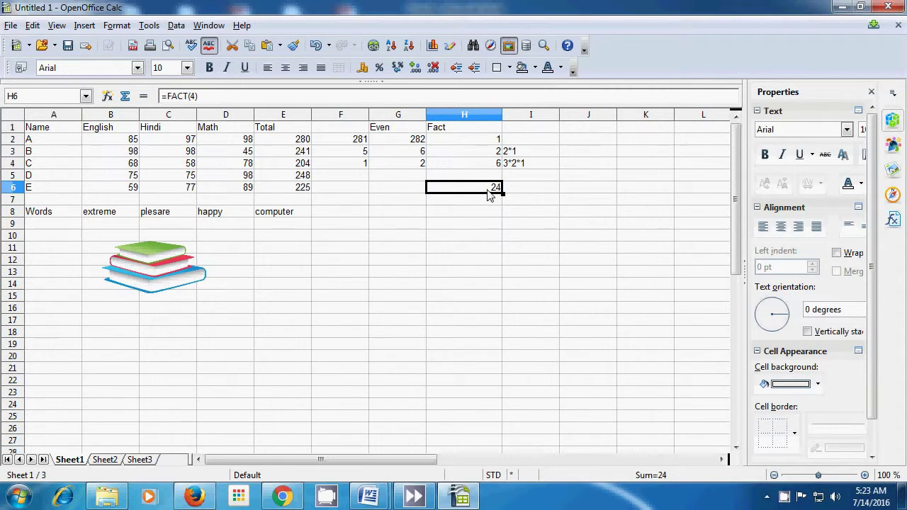
{"action": "left_click", "coordinate": [521, 193]}
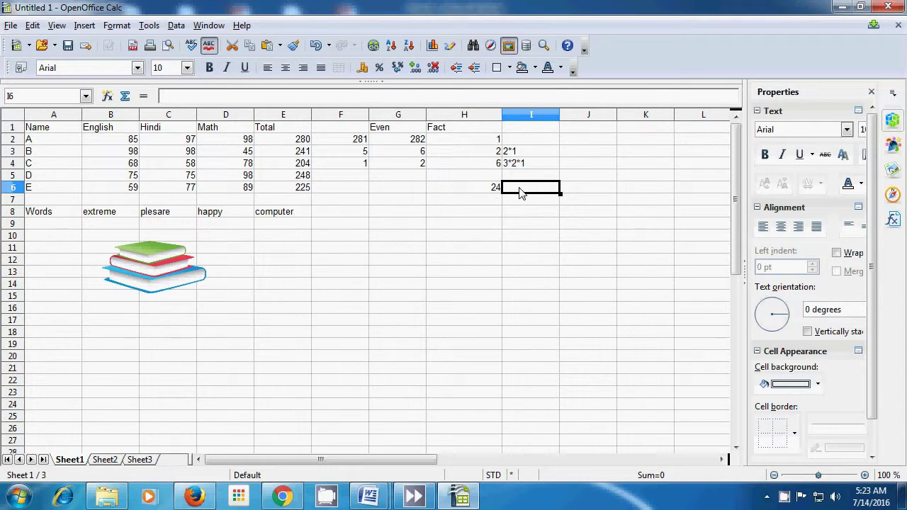
{"action": "type", "text": "4"}
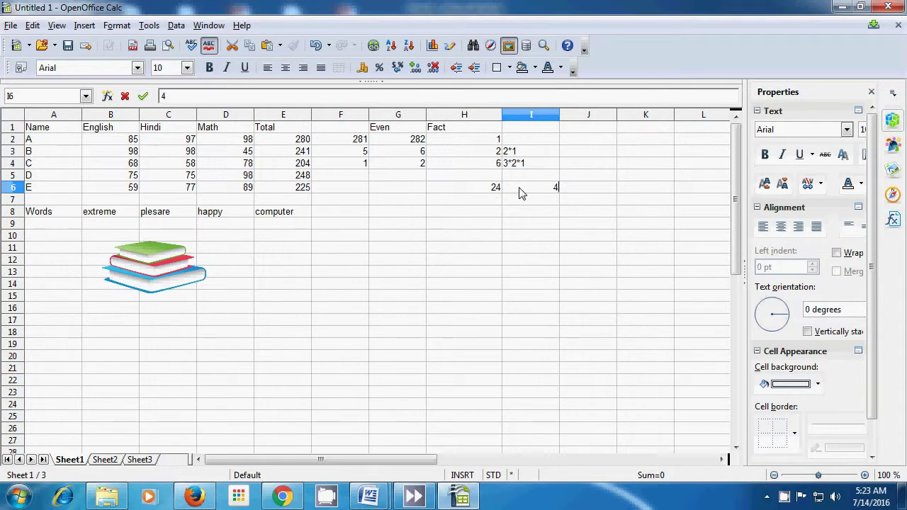
{"action": "type", "text": "*3*2*1"}
{"action": "key", "text": "Return"}
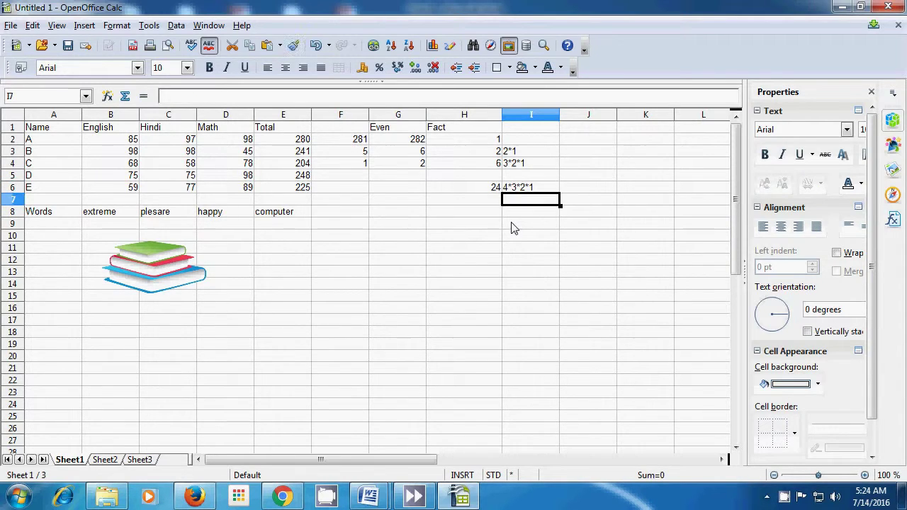
Step: Enter the formula =fact(5) in cell H7 to calculate the factorial of 5
{"action": "left_click", "coordinate": [457, 203]}
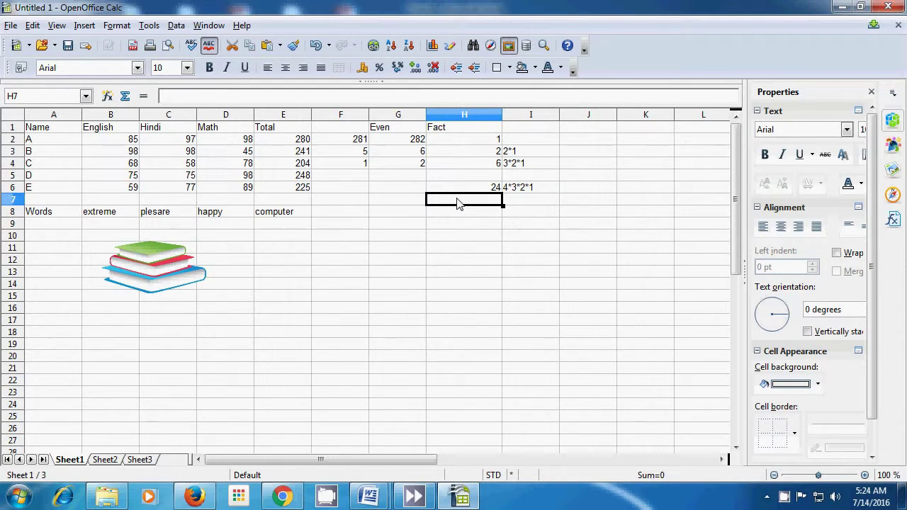
{"action": "double_click", "coordinate": [457, 204]}
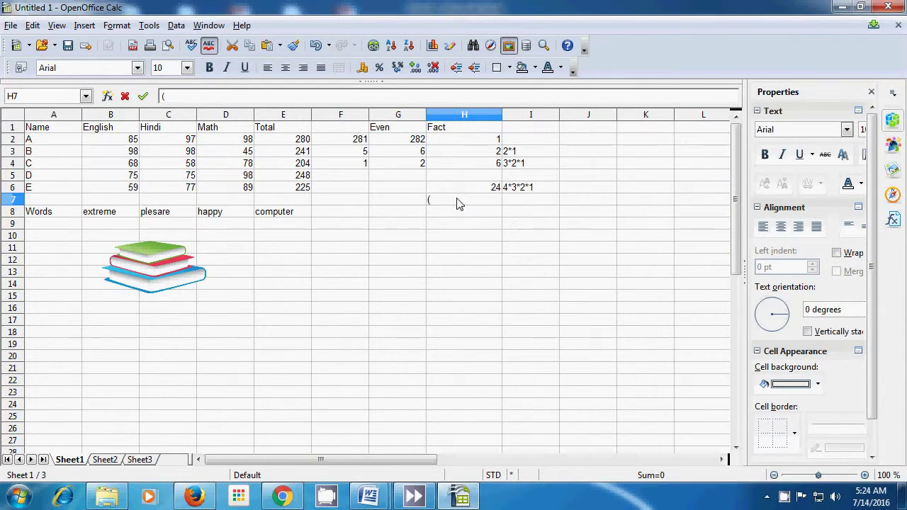
{"action": "type", "text": "="}
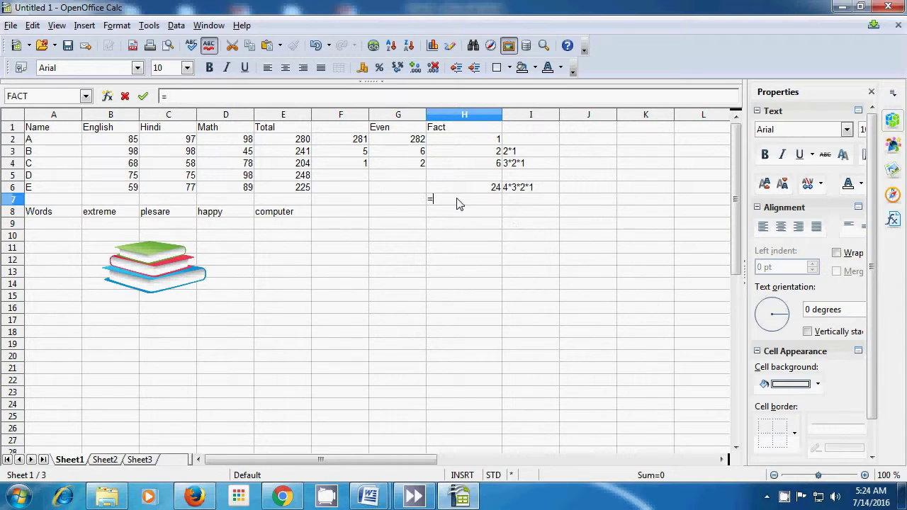
{"action": "type", "text": "fact"}
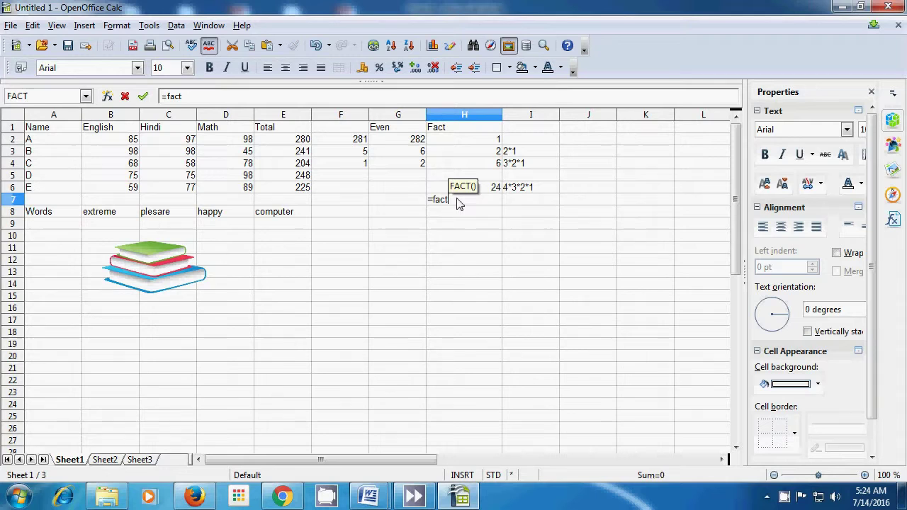
{"action": "type", "text": "("}
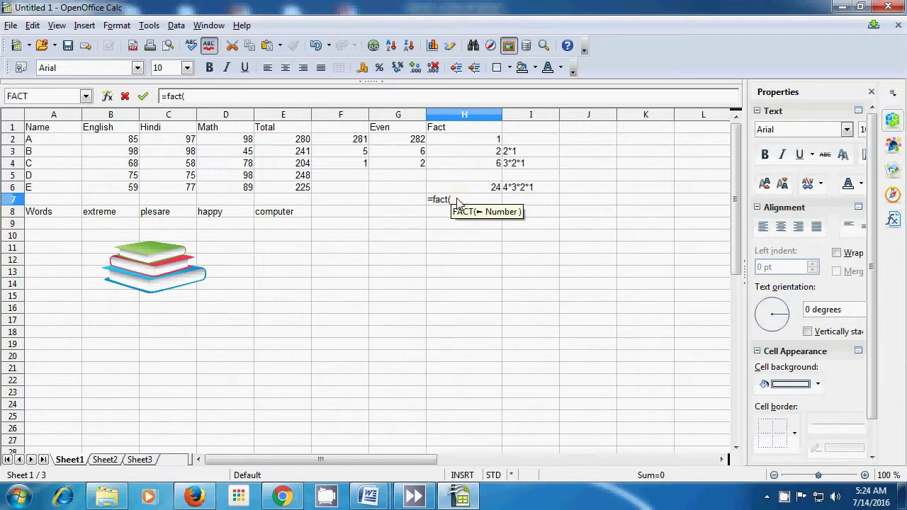
{"action": "type", "text": "5"}
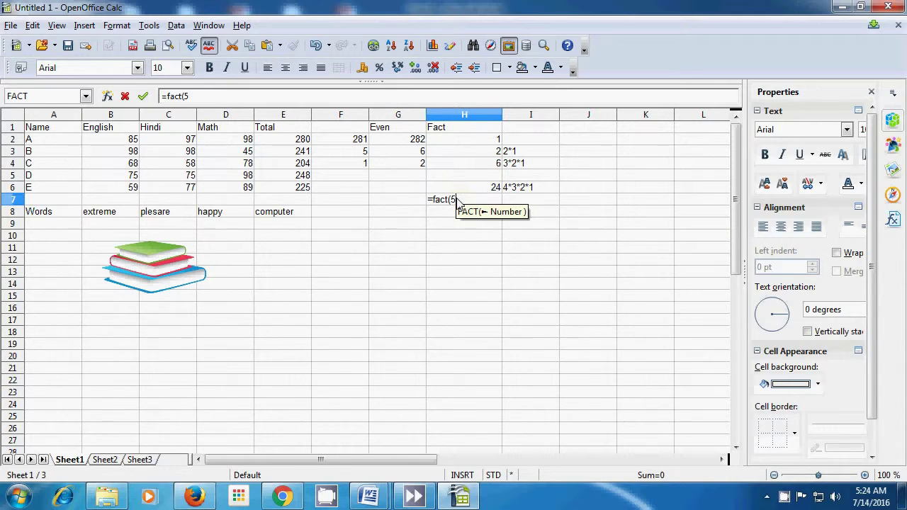
{"action": "type", "text": ")"}
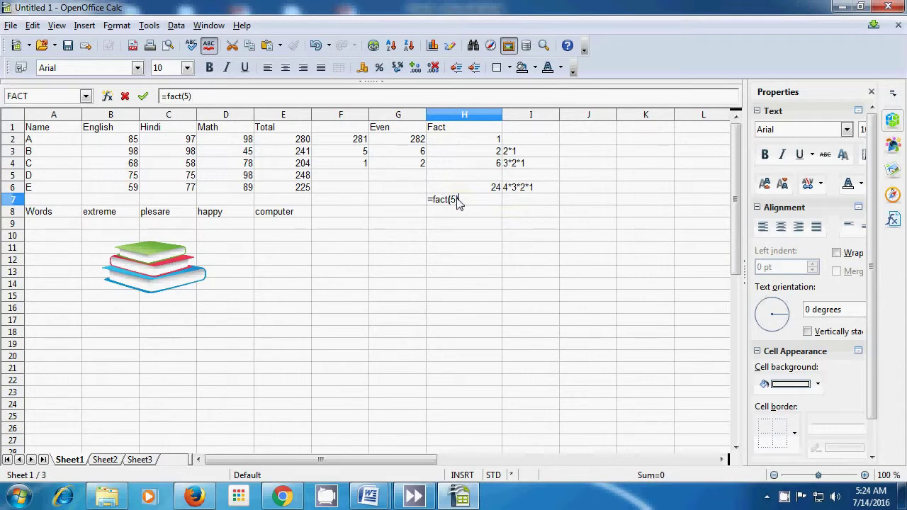
{"action": "key", "text": "Return"}
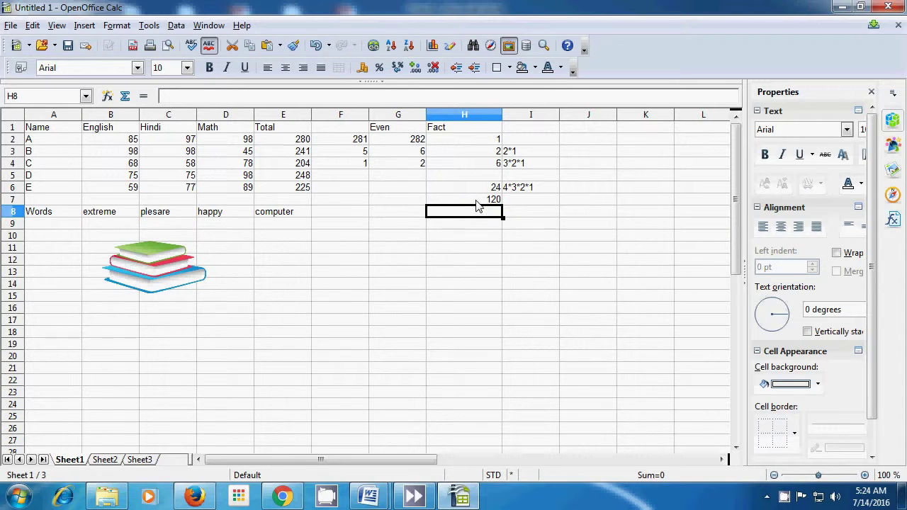
Step: Write the multiplication 5*4*3*2*1 as text in cell I7 to explain the factorial of 5
{"action": "left_click", "coordinate": [521, 201]}
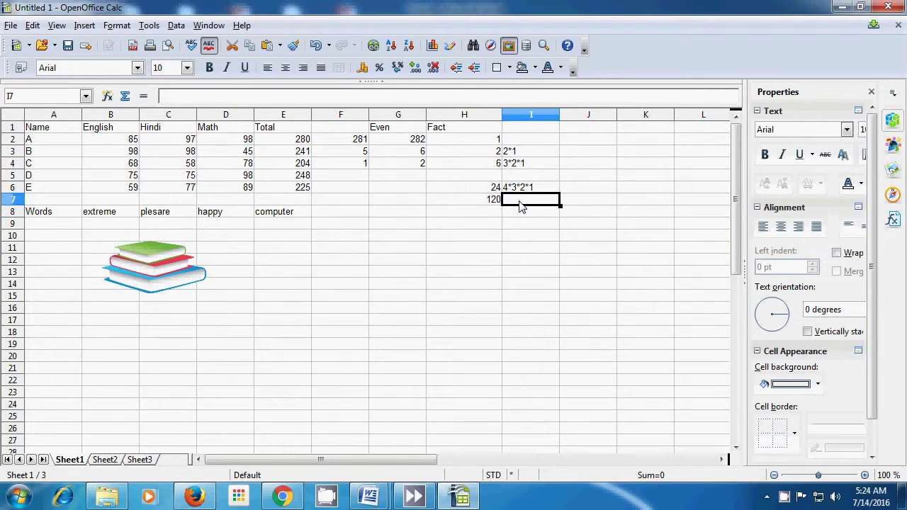
{"action": "type", "text": "="}
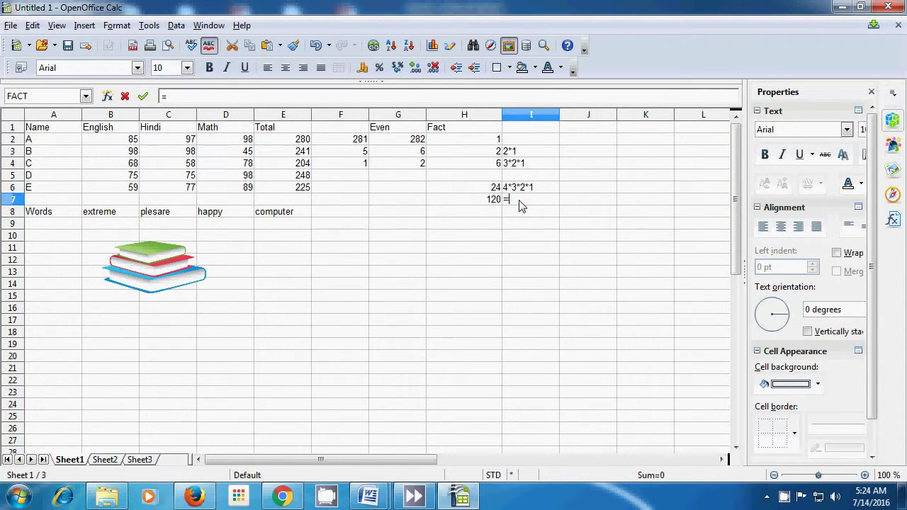
{"action": "key", "text": "BackSpace"}
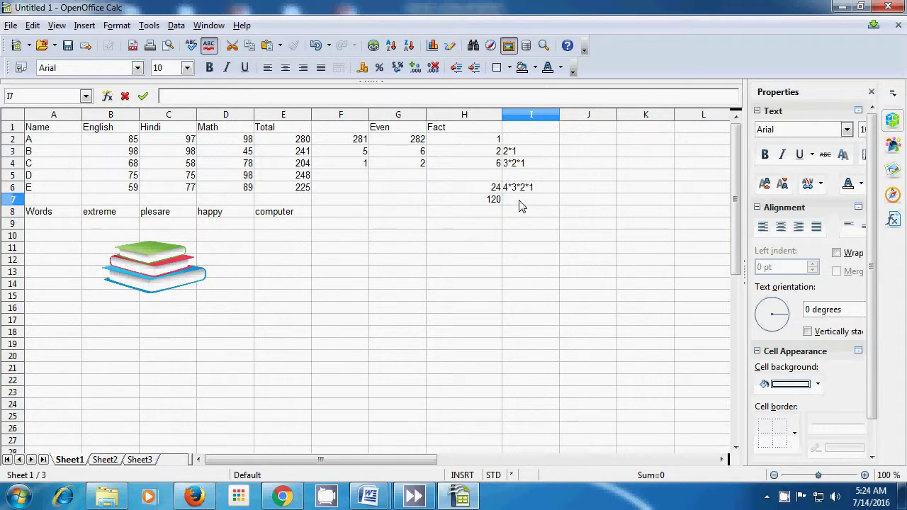
{"action": "type", "text": "5*4*3*2*1"}
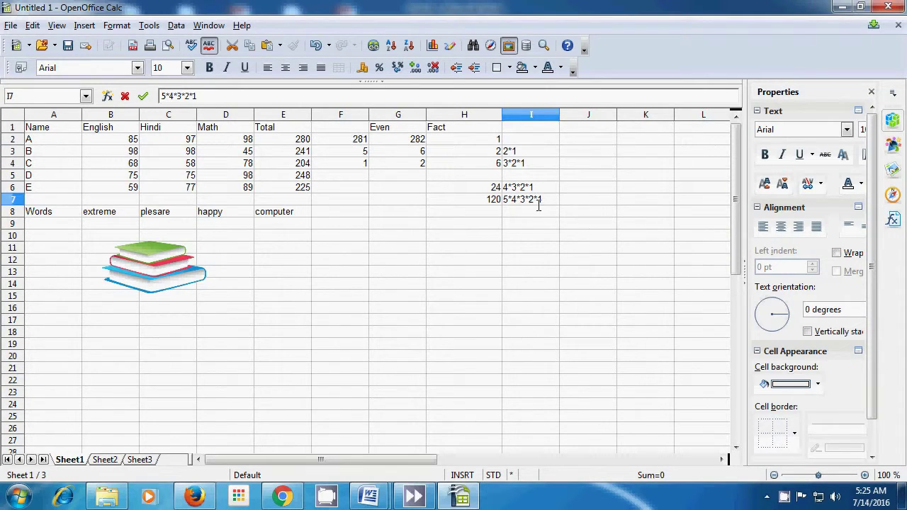
Step: Enter the formula =fact(6) in cell H8 to calculate the factorial of 6
{"action": "left_click", "coordinate": [475, 220]}
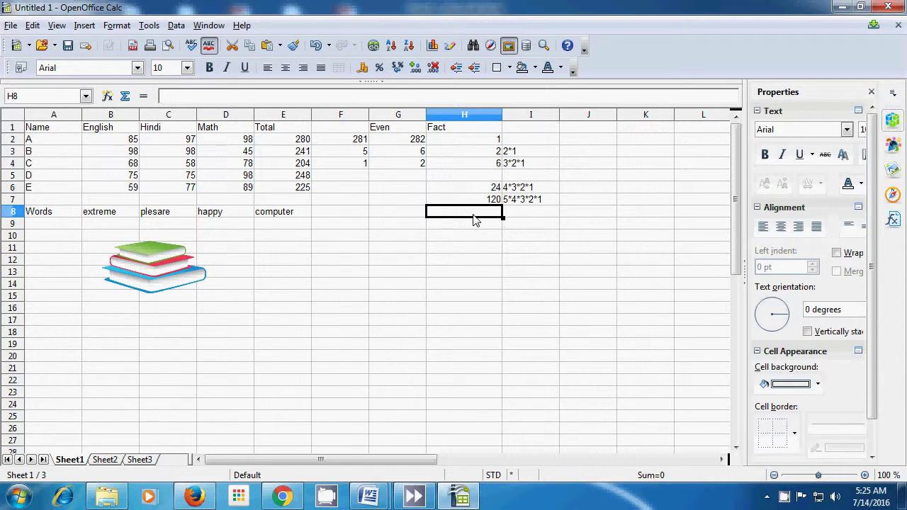
{"action": "type", "text": "="}
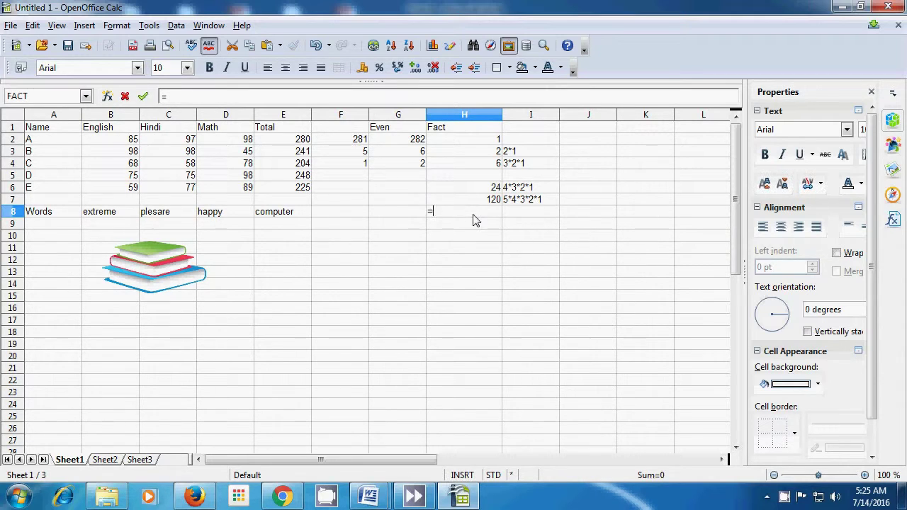
{"action": "type", "text": "fact"}
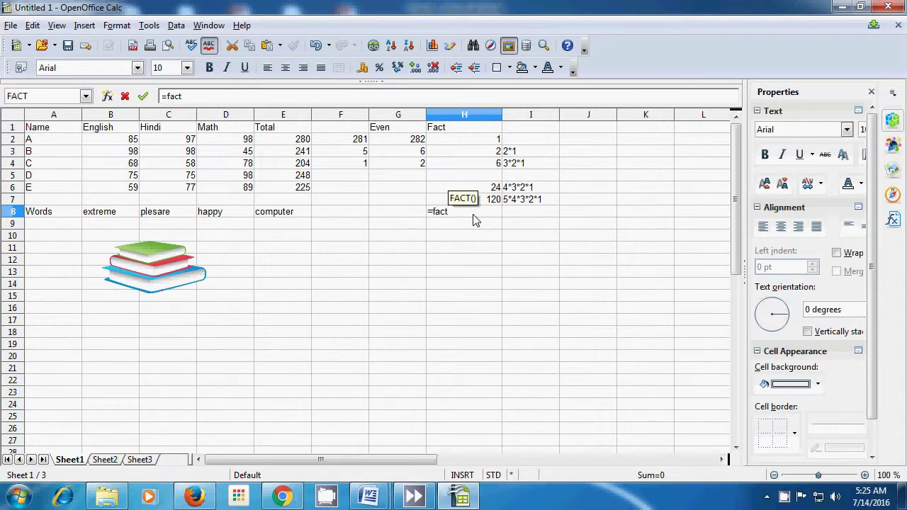
{"action": "type", "text": "(6)"}
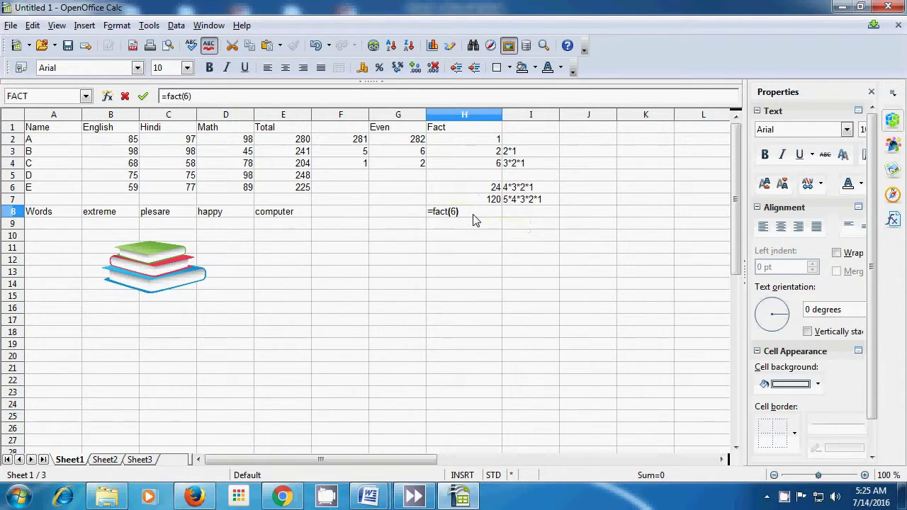
{"action": "key", "text": "Return"}
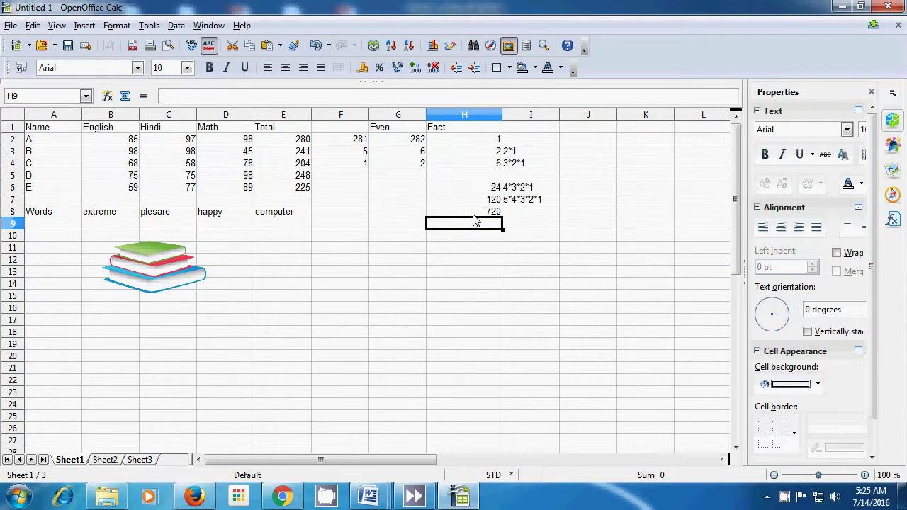
Step: Write the multiplication 6*5*4*3*2*1 as text in cell I8 to explain the factorial of 6
{"action": "left_click", "coordinate": [518, 217]}
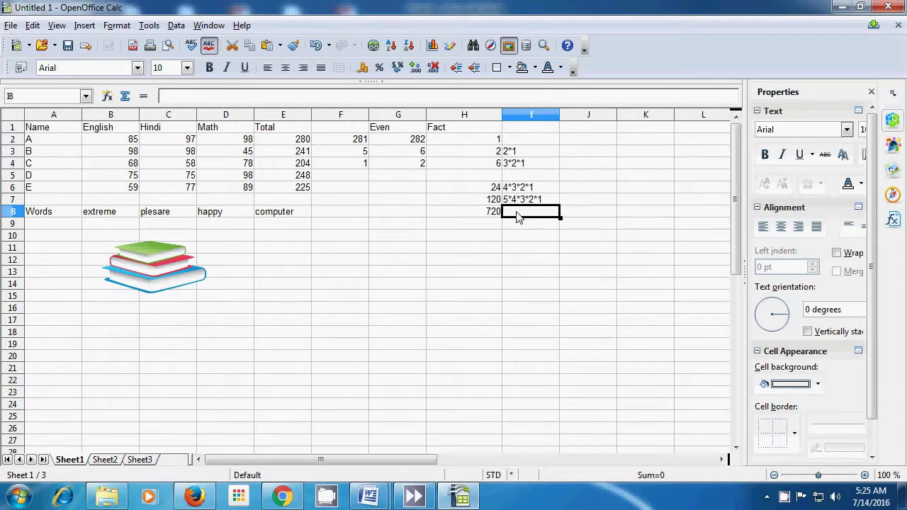
{"action": "type", "text": "6*"}
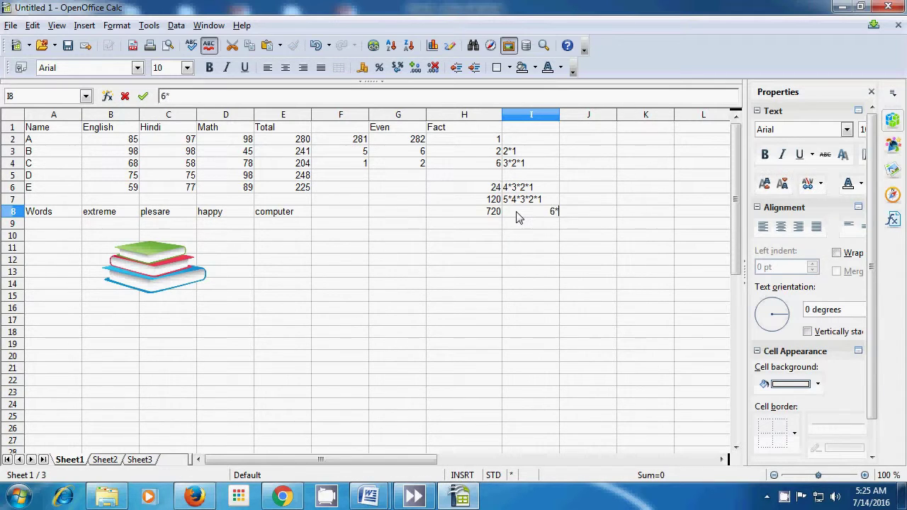
{"action": "type", "text": "5*4*3*2*1"}
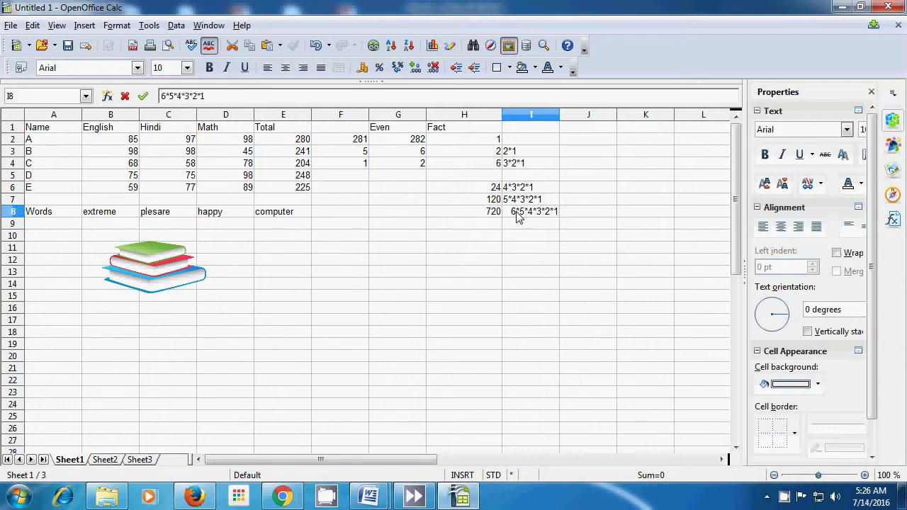
{"action": "left_click", "coordinate": [519, 250]}
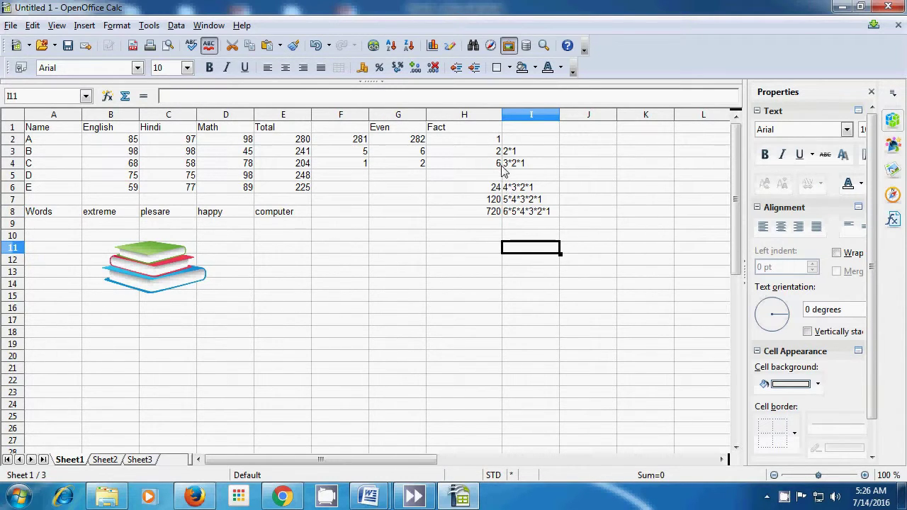
Step: Calculate the written-out products with the formulas =2*1 in cell J3 and =3*2*1 in cell J4
{"action": "left_click", "coordinate": [586, 157]}
{"action": "type", "text": "="}
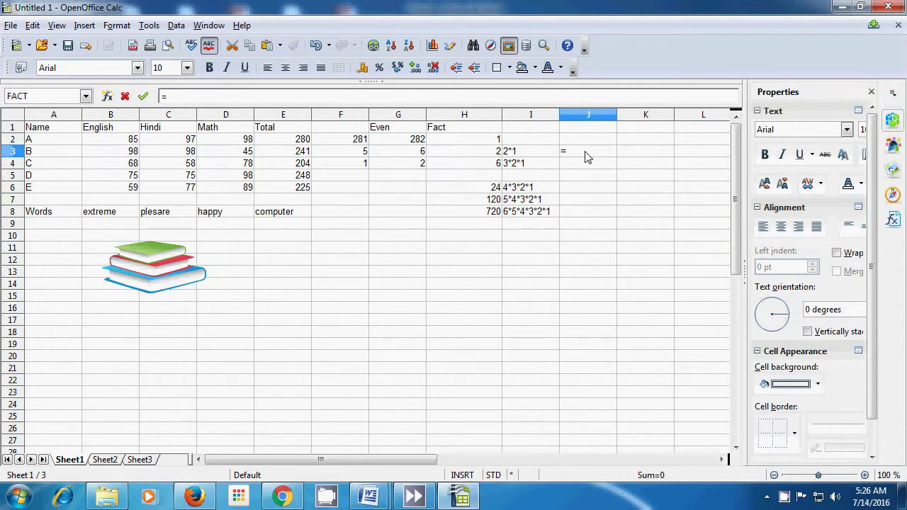
{"action": "type", "text": "2*1"}
{"action": "key", "text": "Return"}
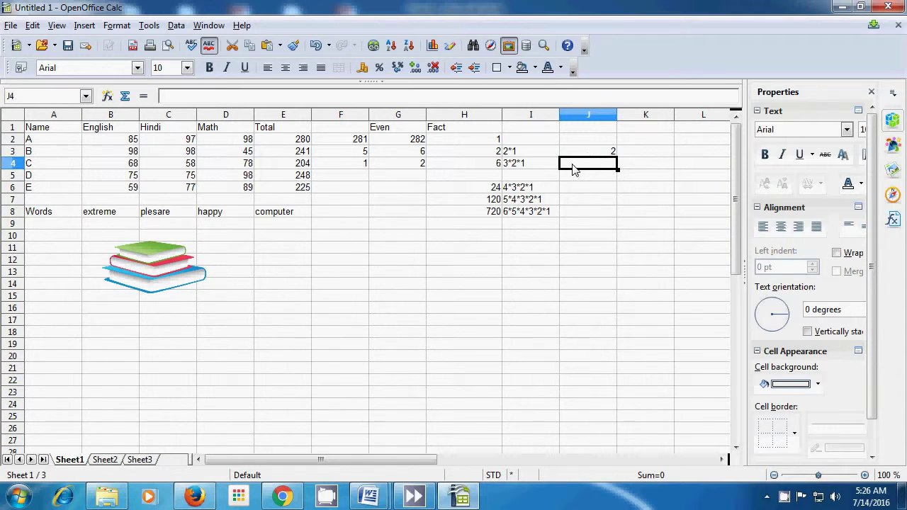
{"action": "type", "text": "="}
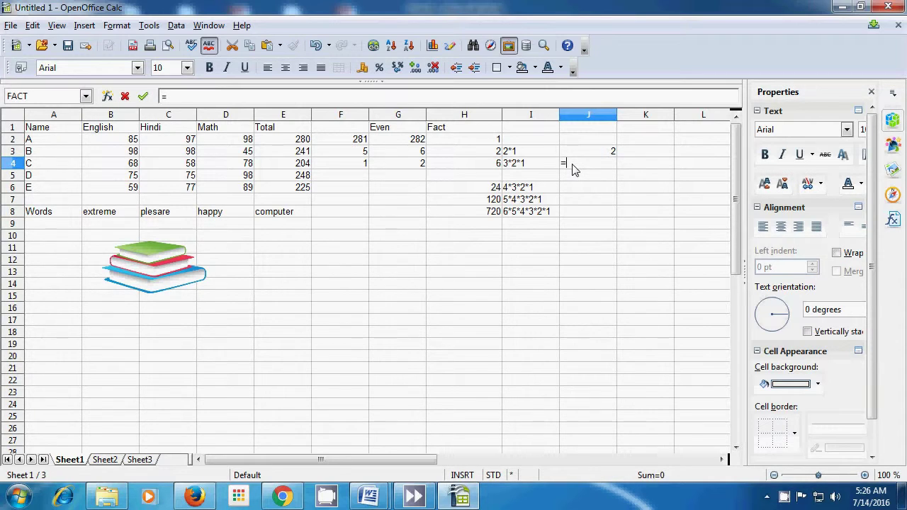
{"action": "type", "text": "3*2*1"}
{"action": "key", "text": "Return"}
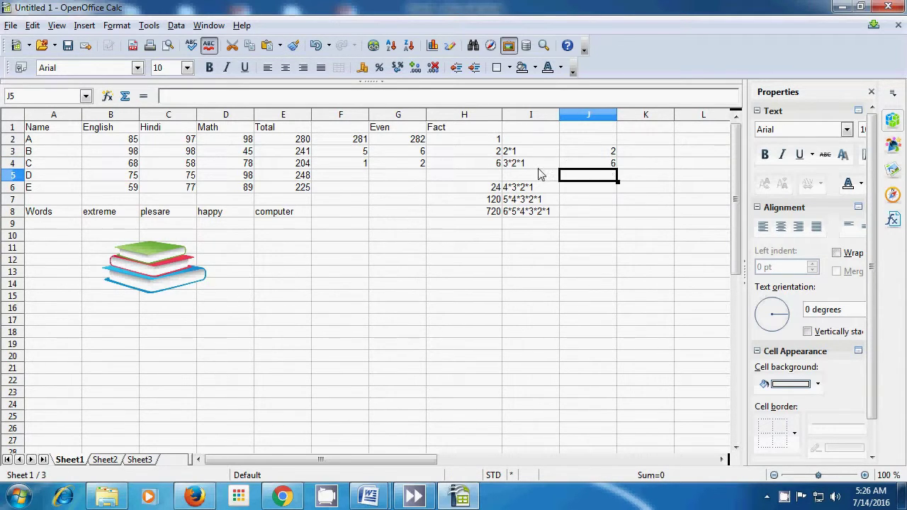
Step: Enter the formula =4*3*2*1 in cell J6 and compare it with the FACT formula in cell H6
{"action": "left_click", "coordinate": [576, 193]}
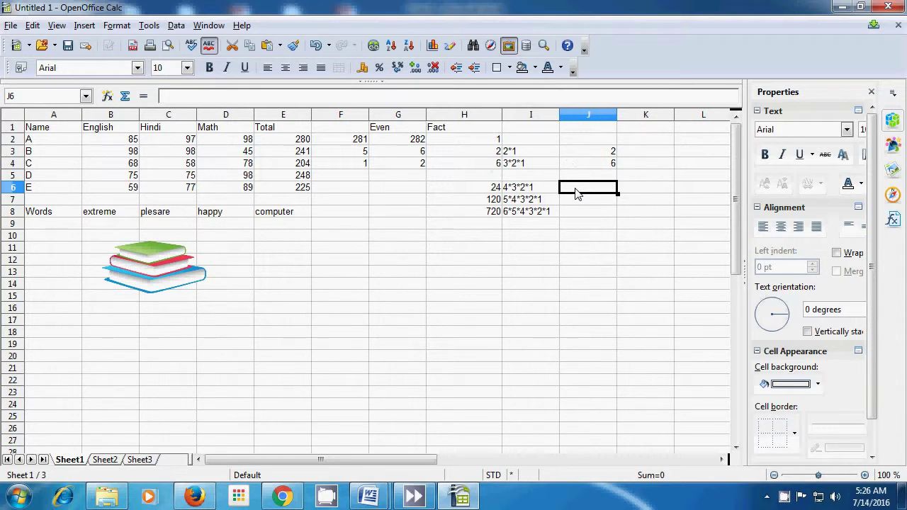
{"action": "type", "text": "="}
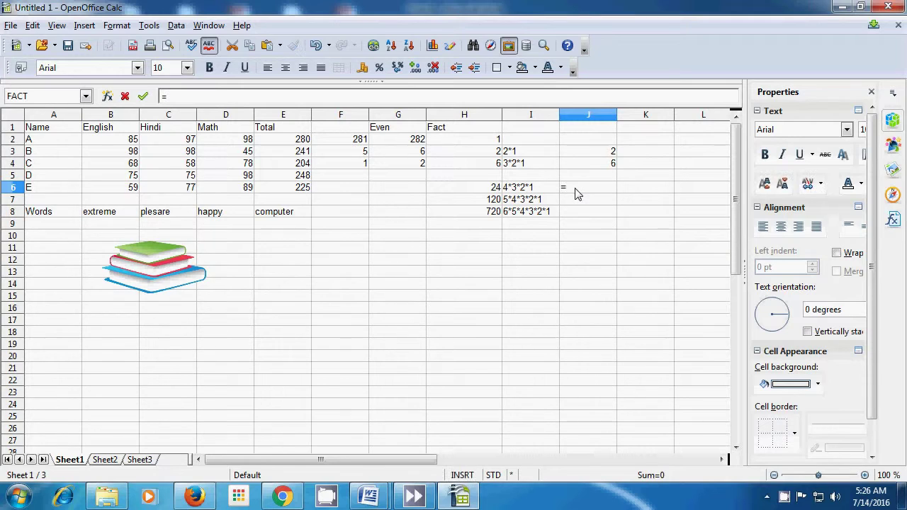
{"action": "type", "text": "4*3*2*1"}
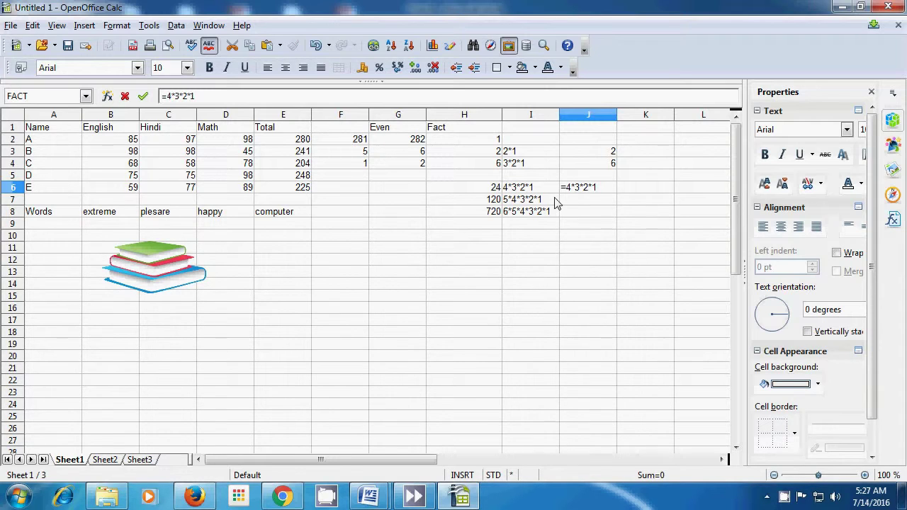
{"action": "key", "text": "Return"}
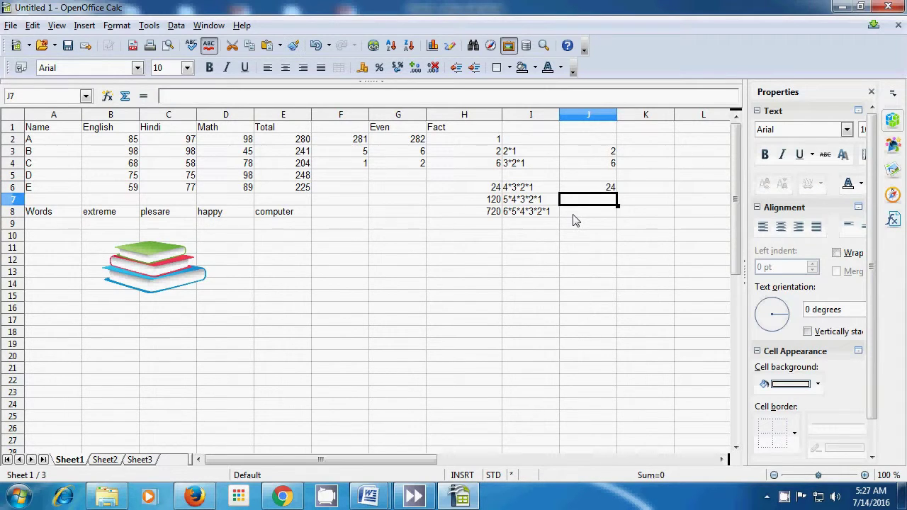
{"action": "left_click", "coordinate": [595, 187]}
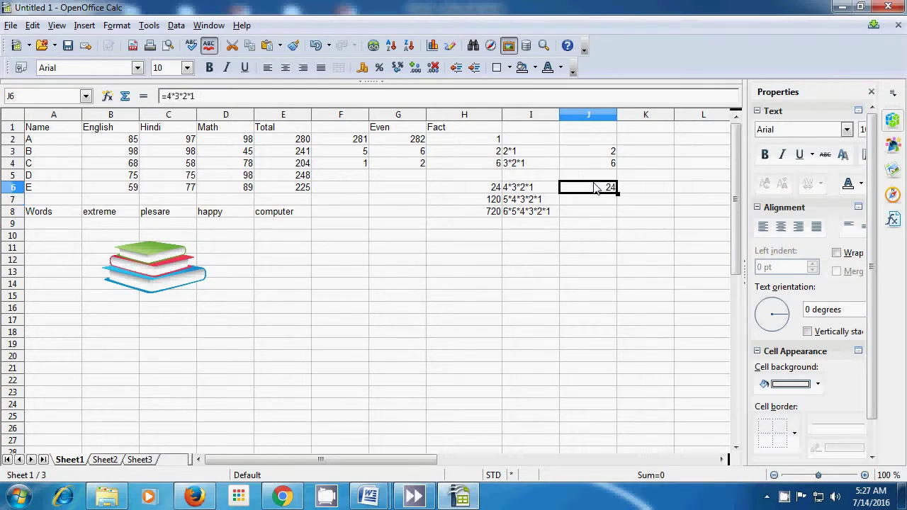
{"action": "left_click", "coordinate": [488, 188]}
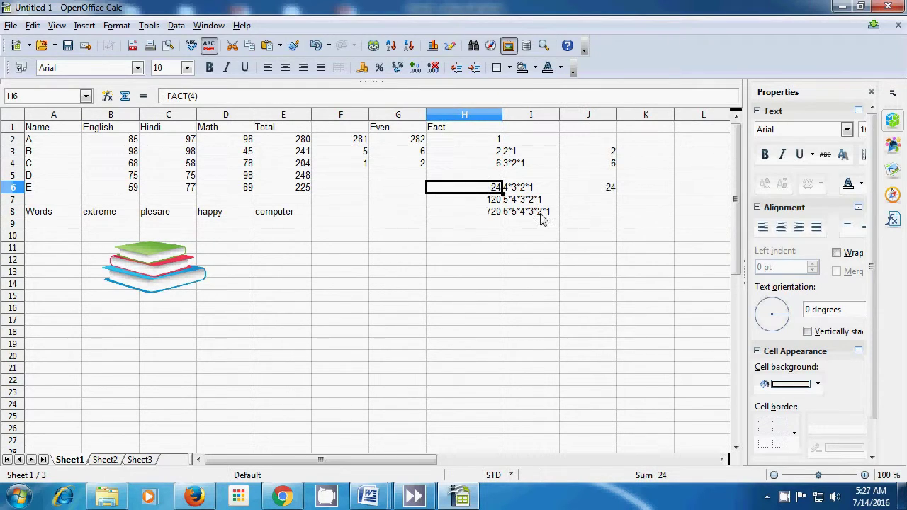
Step: Enter the formula =5*4*3*2*1 in cell J7 and compare it with the FACT formula in cell H7
{"action": "left_click", "coordinate": [581, 205]}
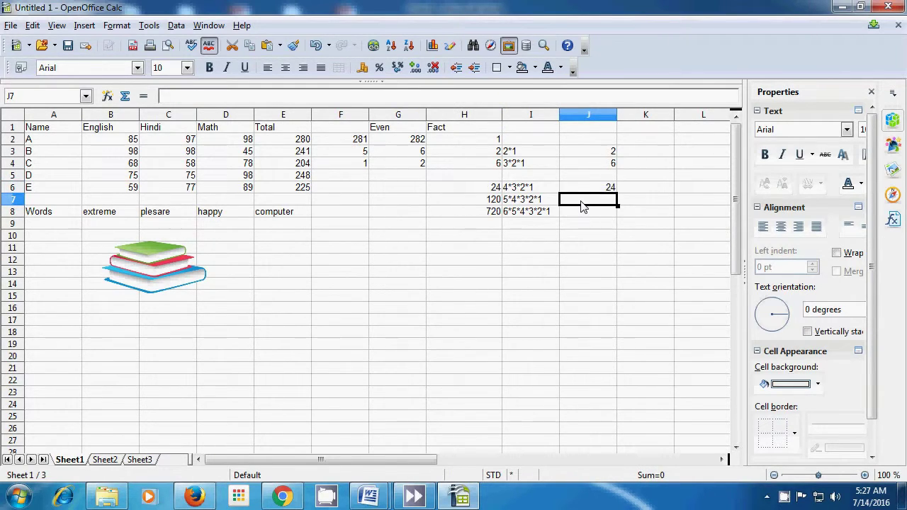
{"action": "type", "text": "="}
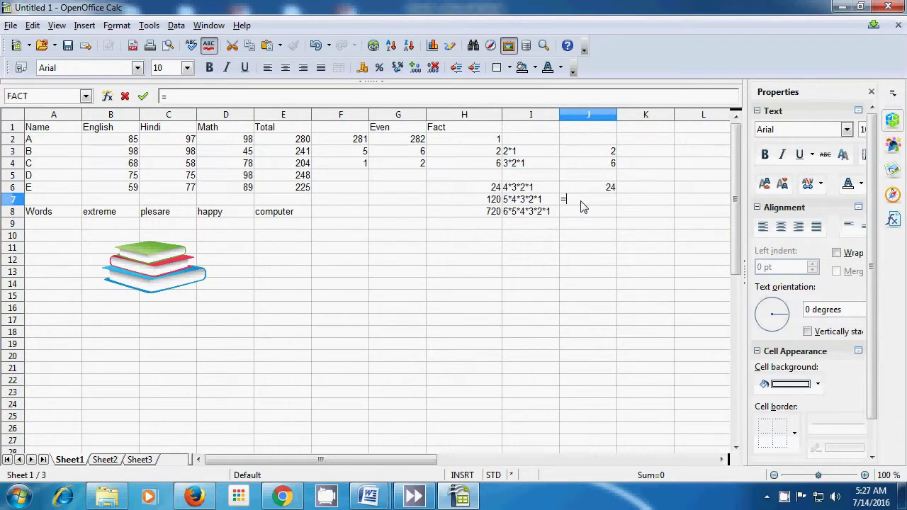
{"action": "type", "text": "5*4*3*2*1"}
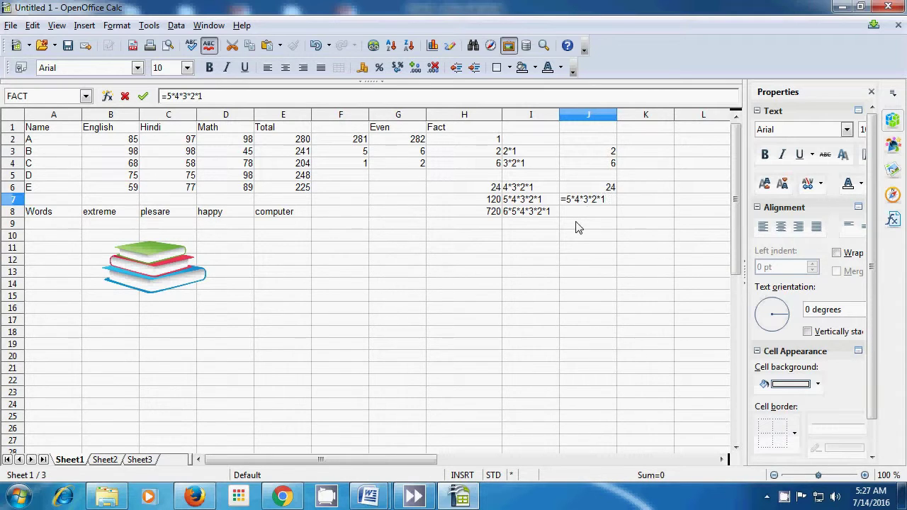
{"action": "key", "text": "Return"}
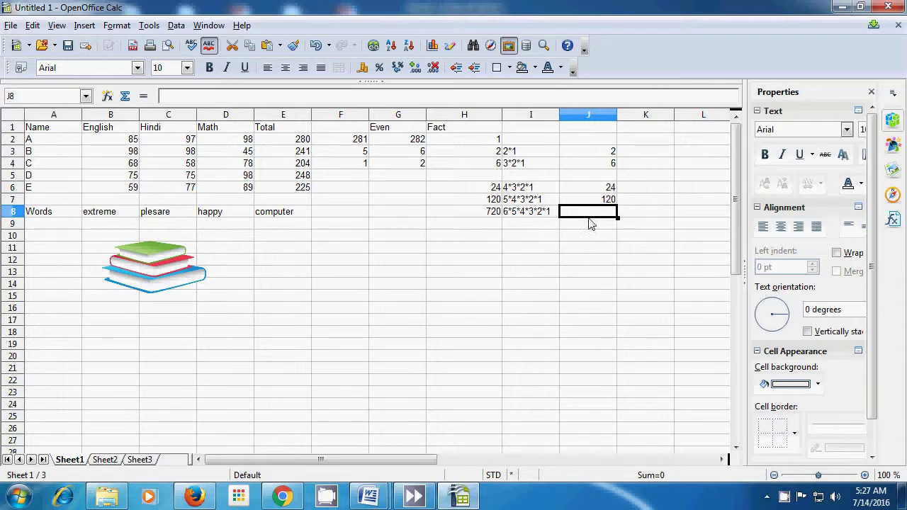
{"action": "left_click", "coordinate": [592, 200]}
{"action": "left_click", "coordinate": [493, 202]}
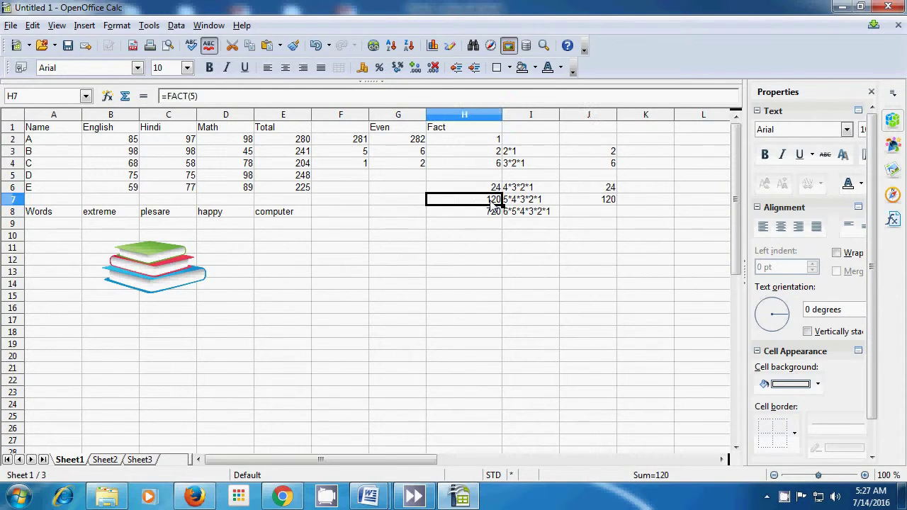
Step: Calculate the product 6*5*4*3*2*1 written in cell I8 with a multiplication formula in cell J8
{"action": "left_click", "coordinate": [587, 216]}
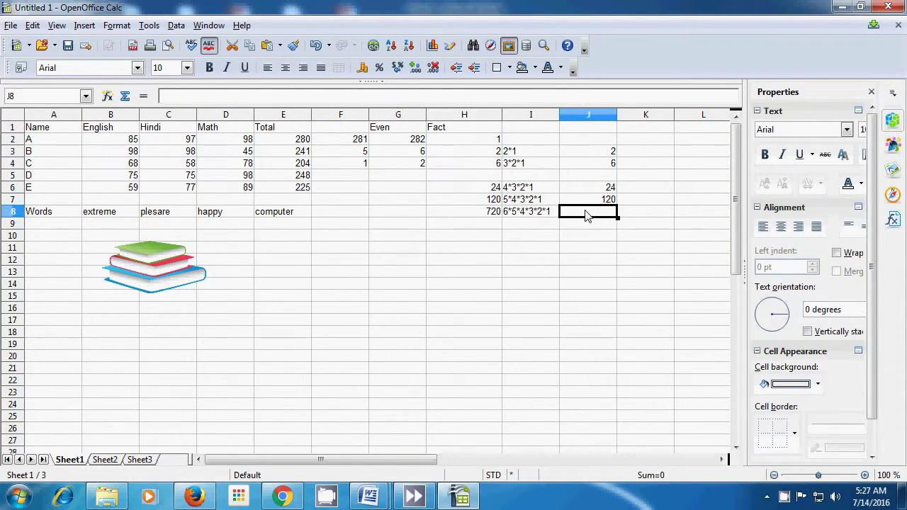
{"action": "type", "text": "="}
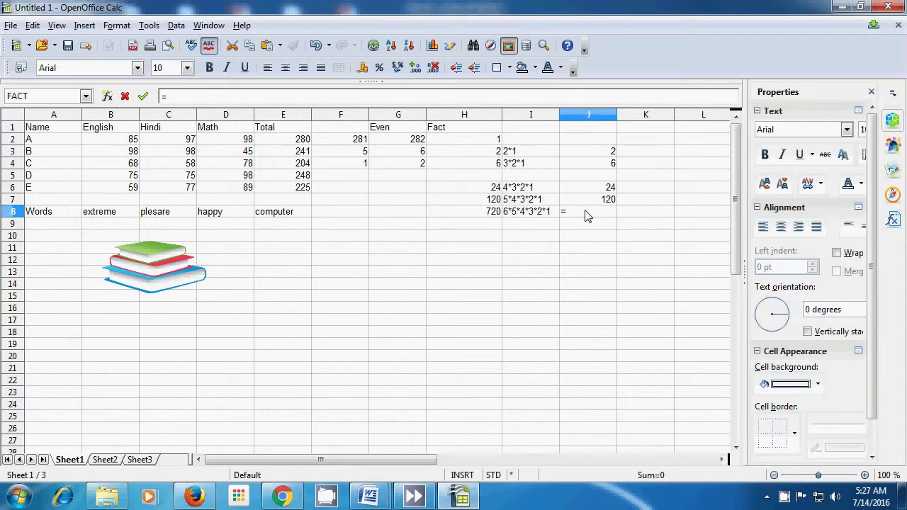
{"action": "type", "text": "6*5*4*"}
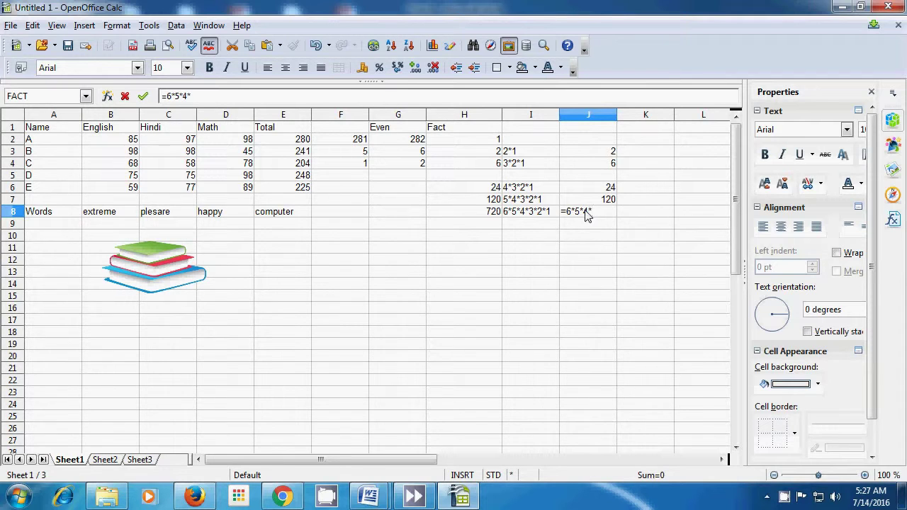
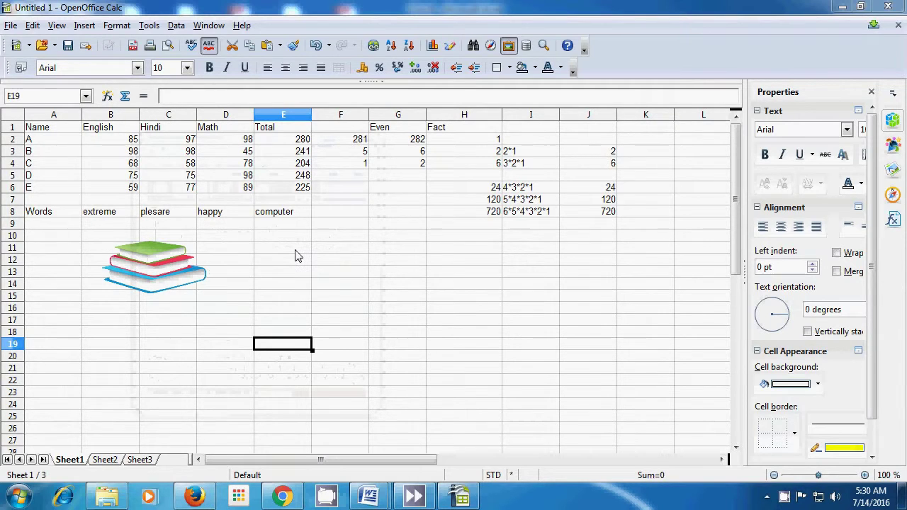
Step: Enter the heading mod in cell E11, below the marks table
{"action": "left_click", "coordinate": [290, 251]}
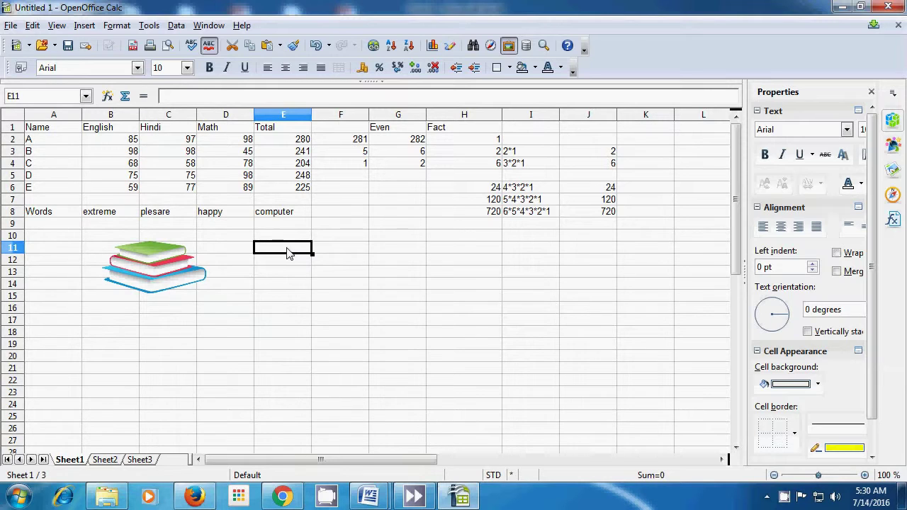
{"action": "type", "text": "mod"}
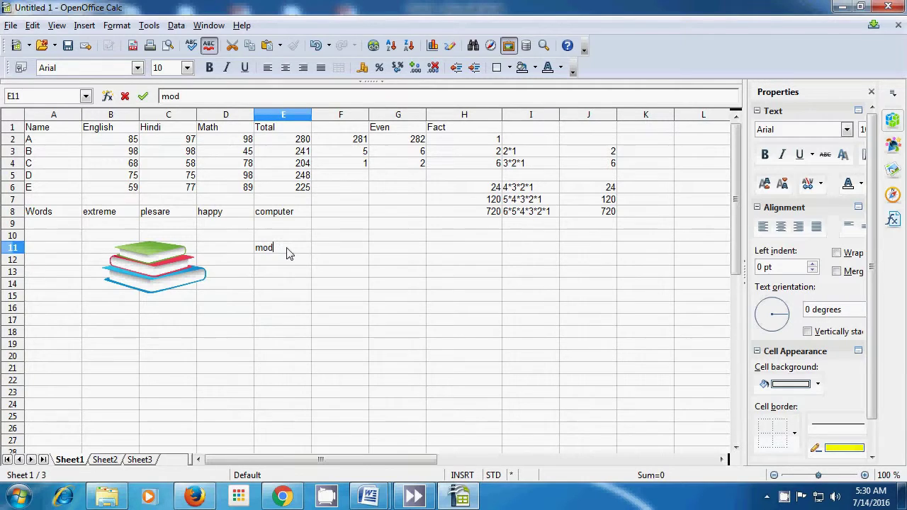
{"action": "key", "text": "Return"}
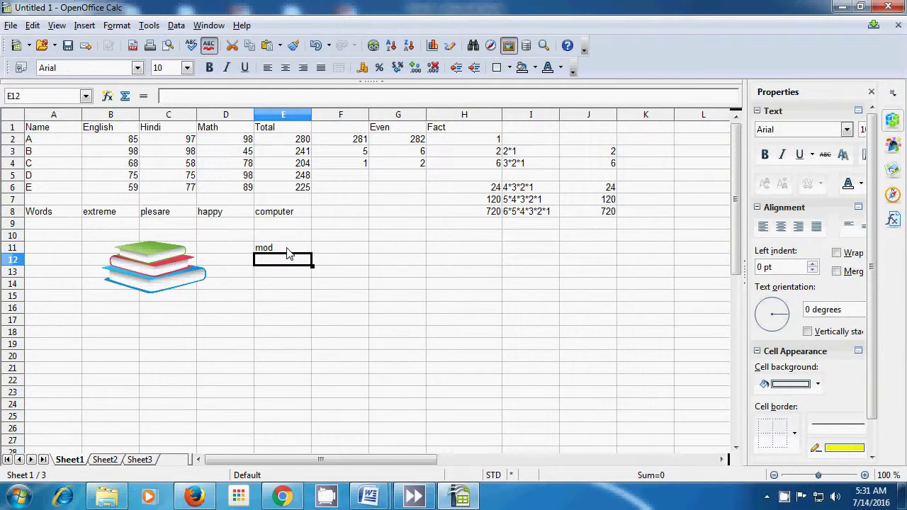
Step: Enter the formula =mod(8;4) in cell E12 to calculate the remainder of 8 divided by 4
{"action": "type", "text": "="}
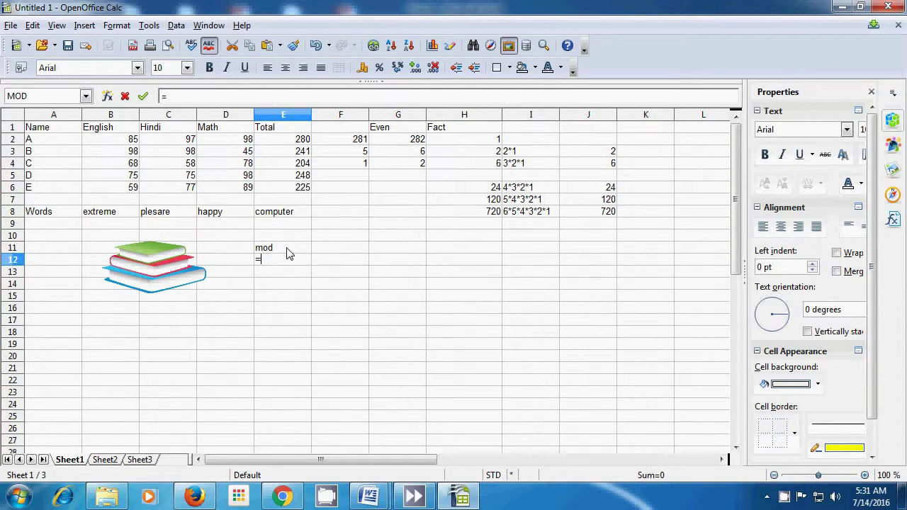
{"action": "type", "text": "mod"}
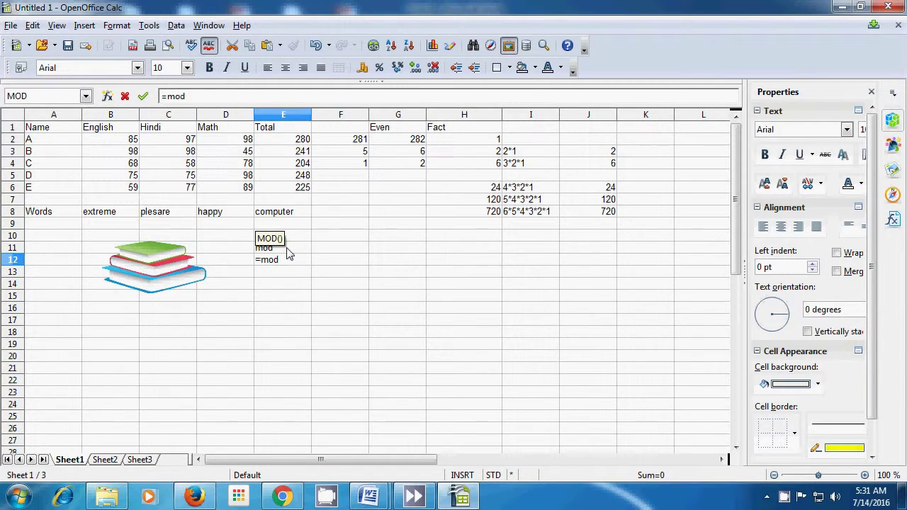
{"action": "type", "text": "("}
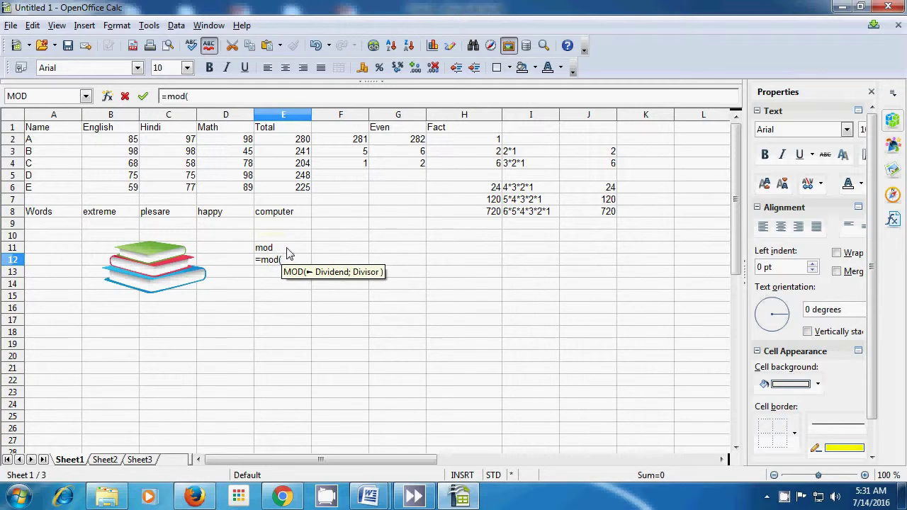
{"action": "type", "text": "8"}
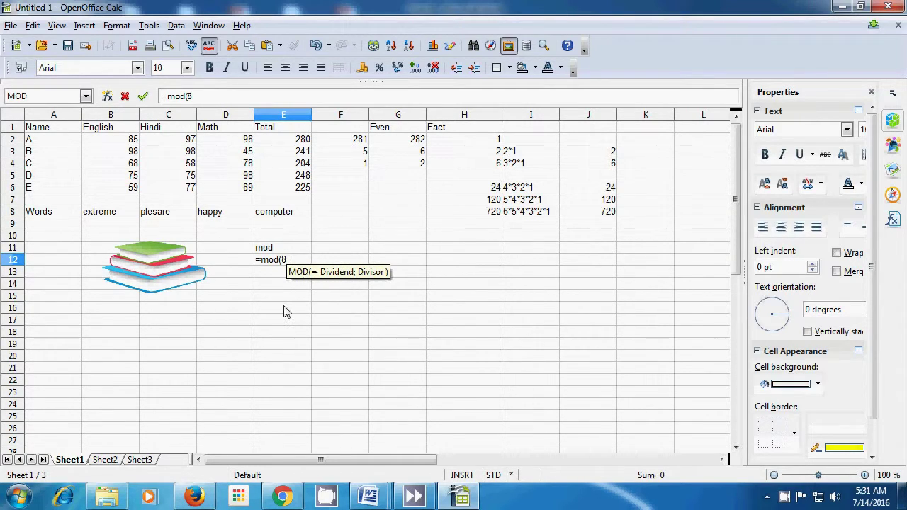
{"action": "type", "text": ";"}
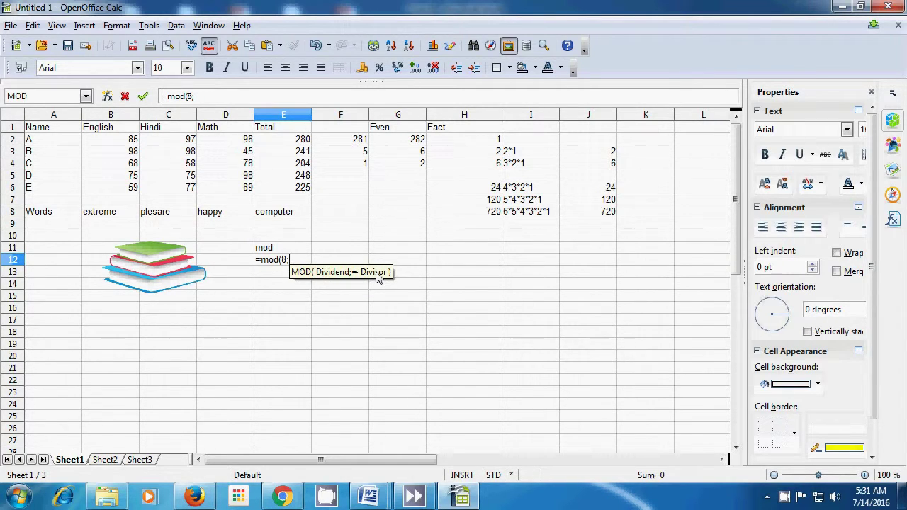
{"action": "type", "text": "4"}
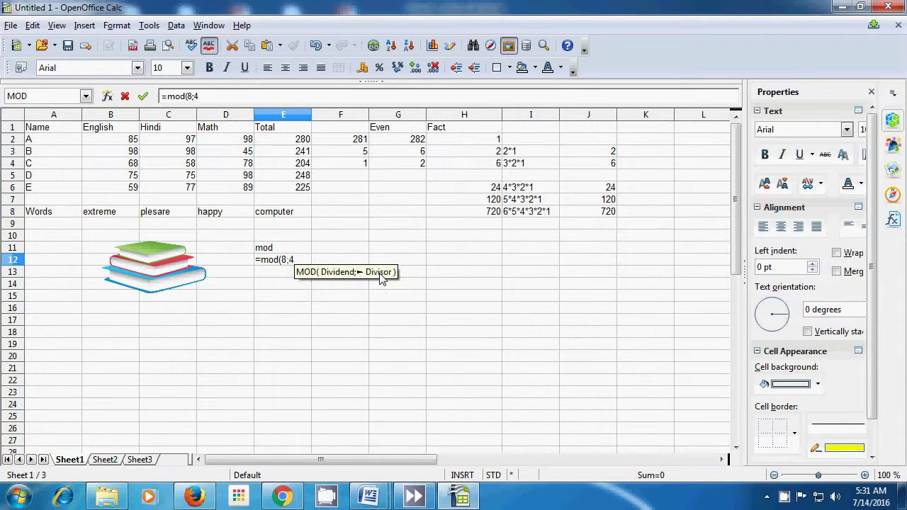
{"action": "type", "text": ")"}
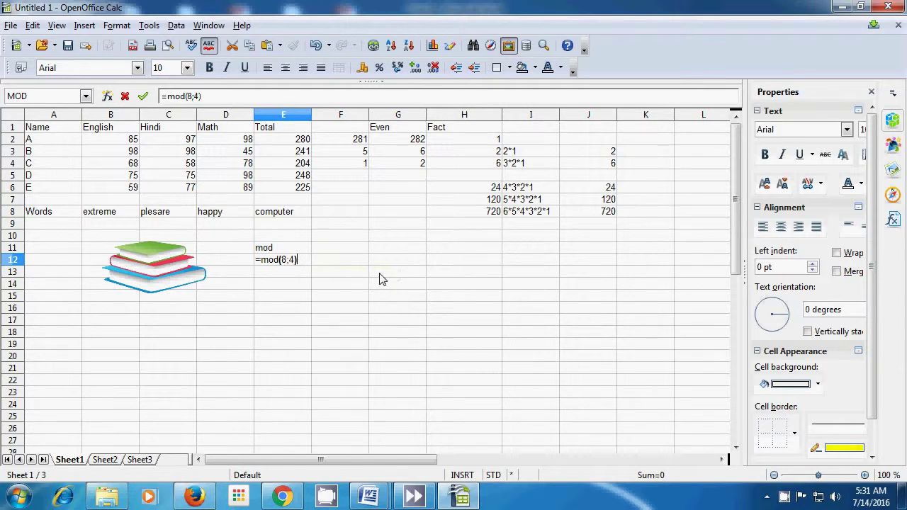
{"action": "key", "text": "Return"}
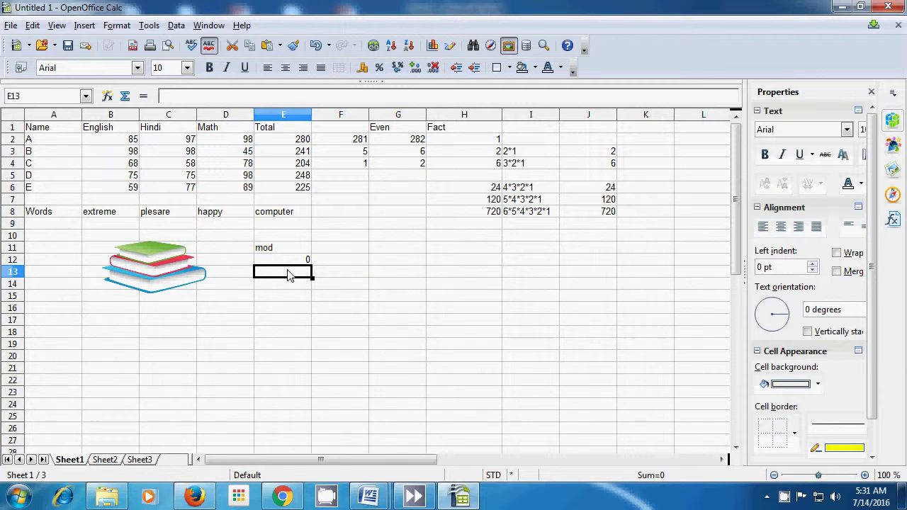
Step: Enter the formula =mod(9;4) in cell E13 to calculate the remainder of 9 divided by 4
{"action": "type", "text": "="}
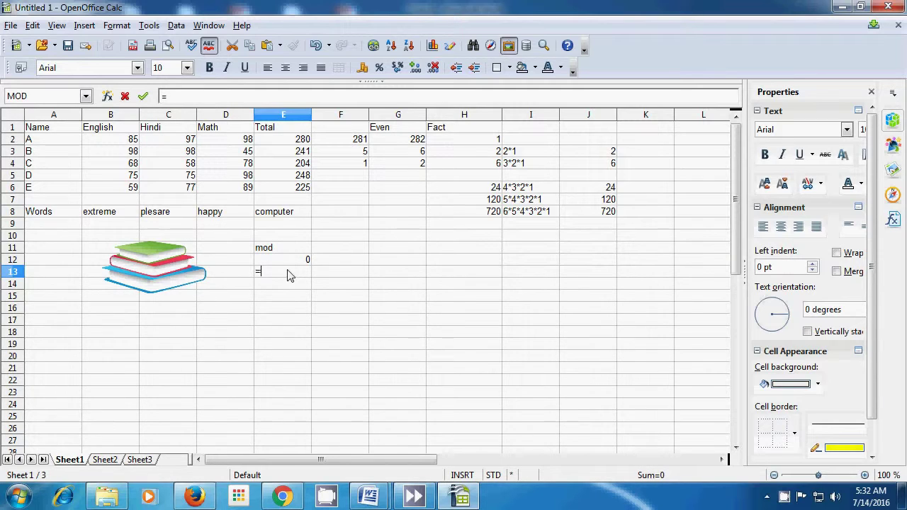
{"action": "type", "text": "mod"}
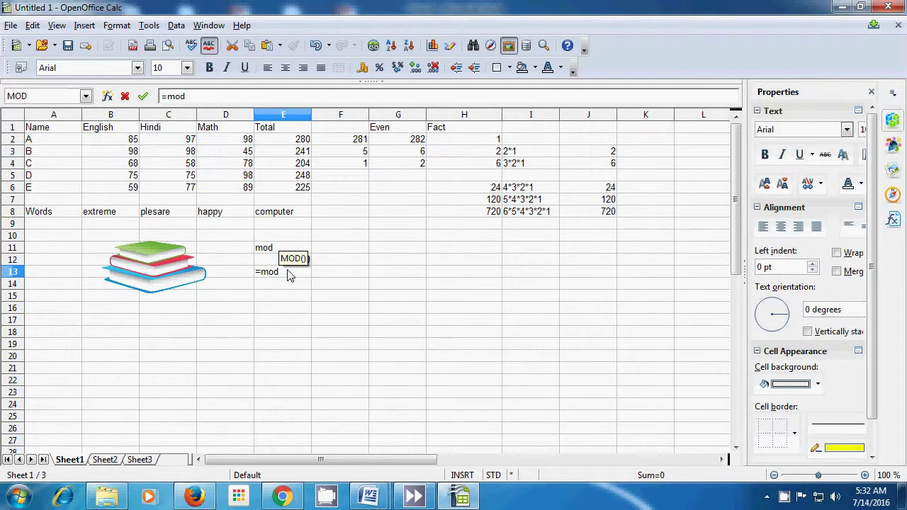
{"action": "type", "text": "("}
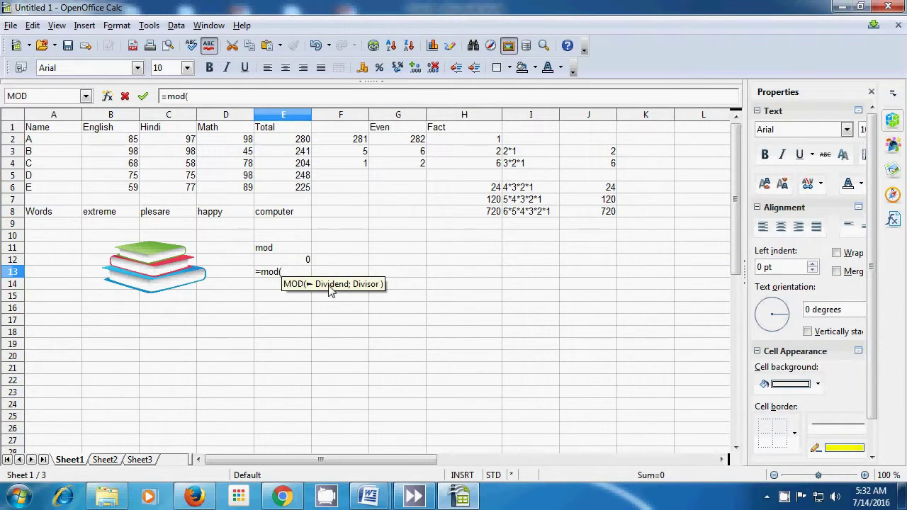
{"action": "type", "text": "9"}
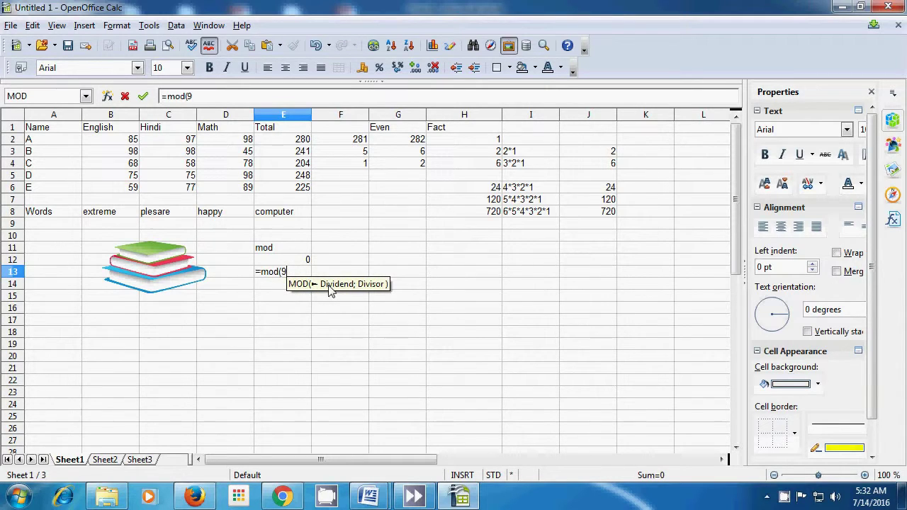
{"action": "type", "text": ";"}
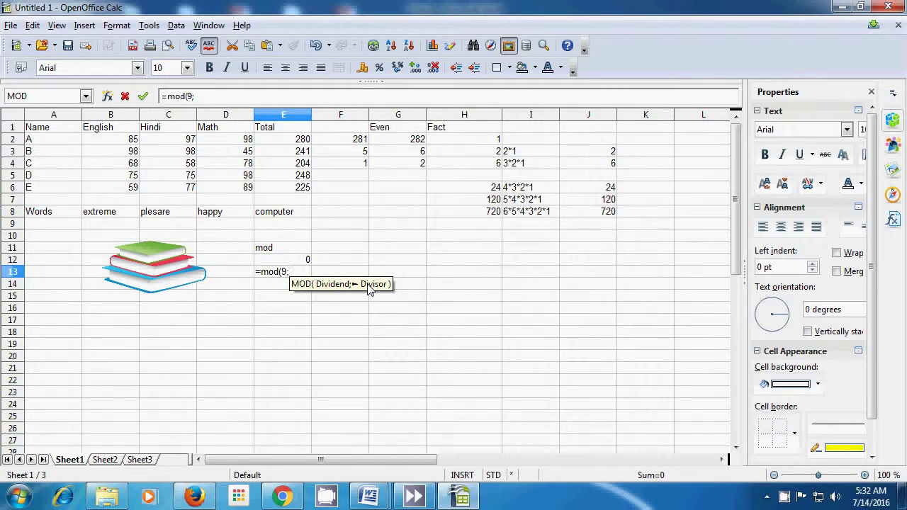
{"action": "type", "text": "4"}
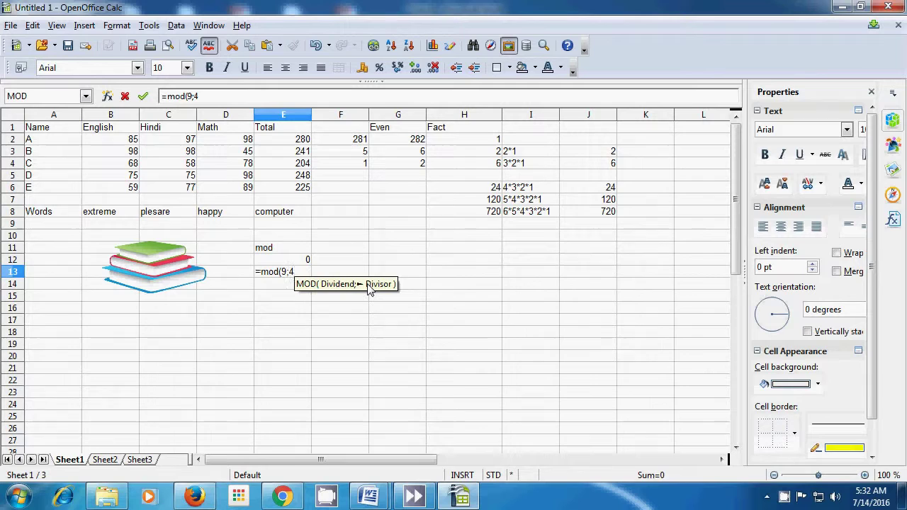
{"action": "type", "text": ")"}
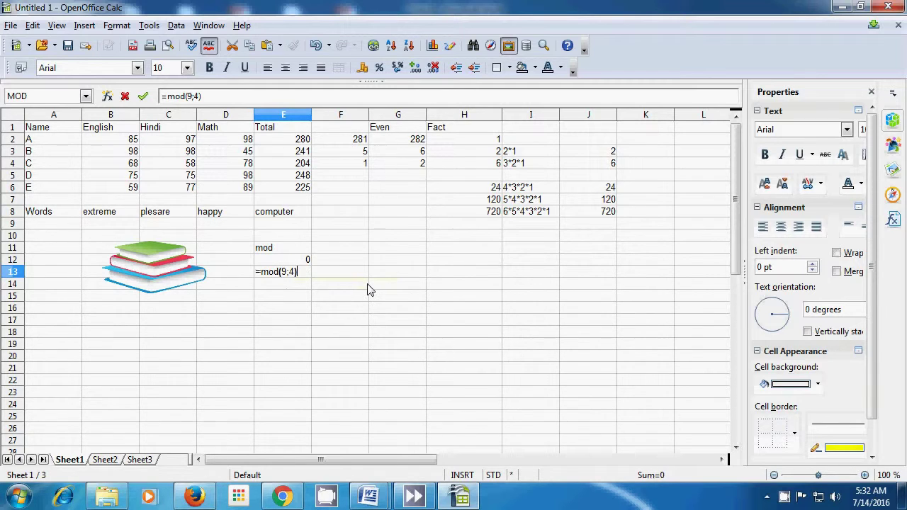
{"action": "key", "text": "Return"}
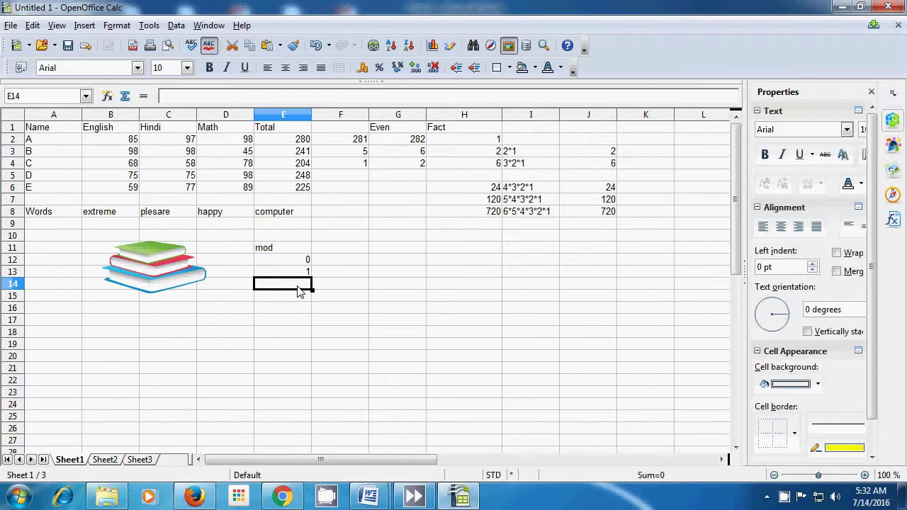
Step: Enter the formula =mod(20;7) in cell E14 to calculate the remainder of 20 divided by 7
{"action": "type", "text": "="}
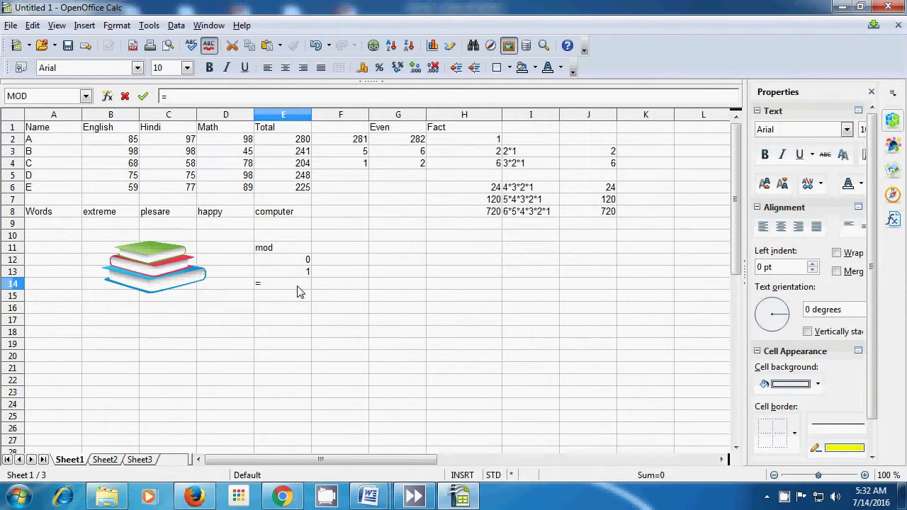
{"action": "type", "text": "mod"}
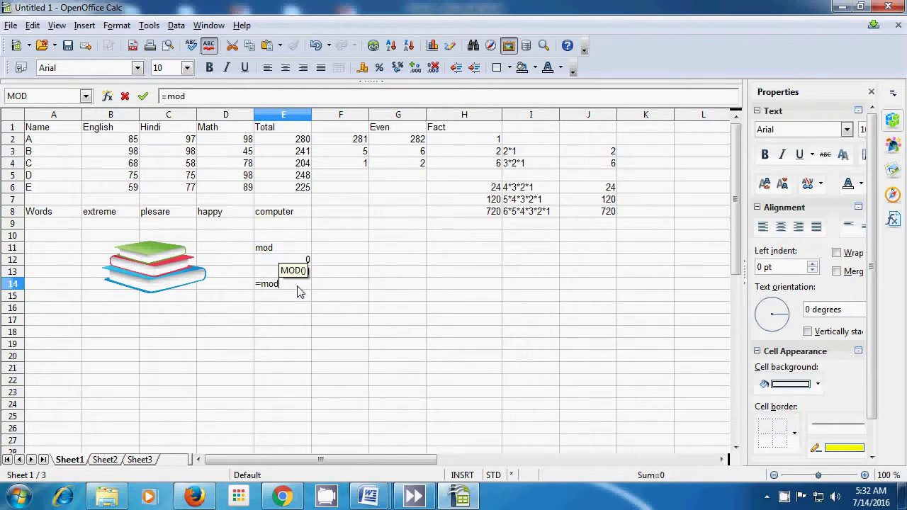
{"action": "type", "text": "("}
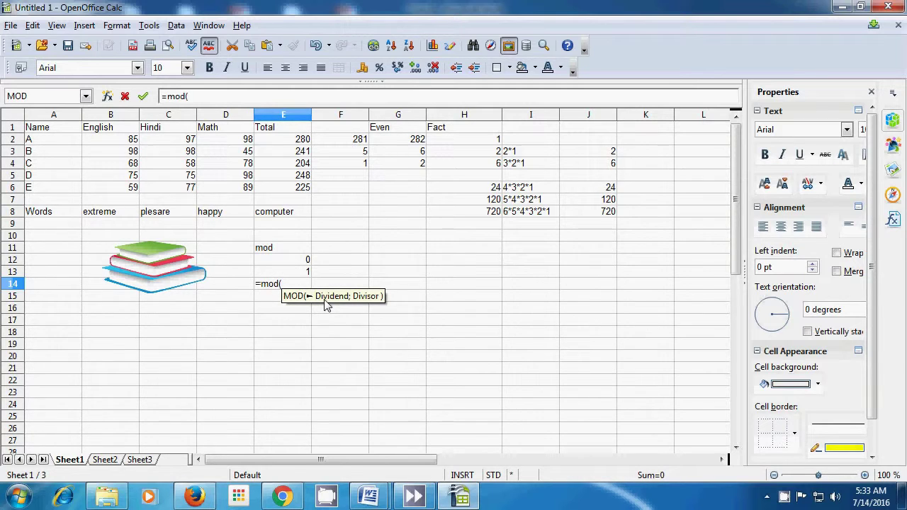
{"action": "type", "text": "2"}
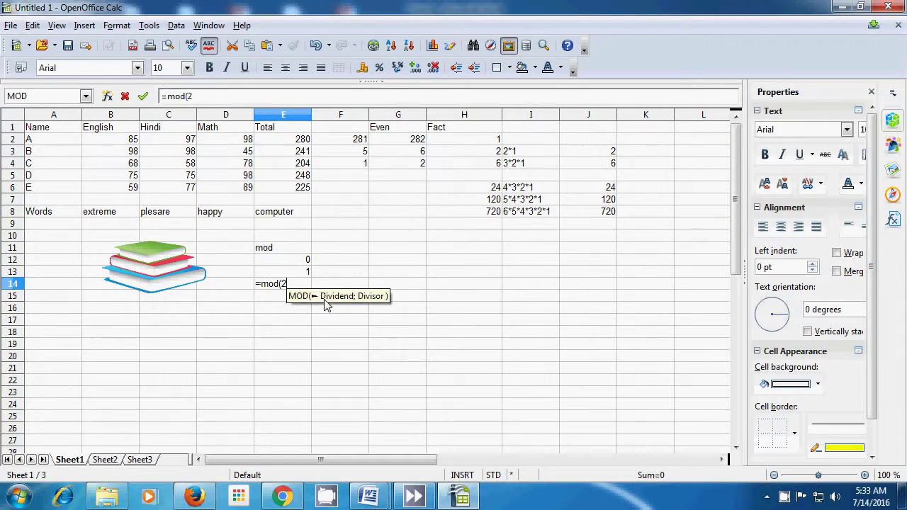
{"action": "type", "text": "0"}
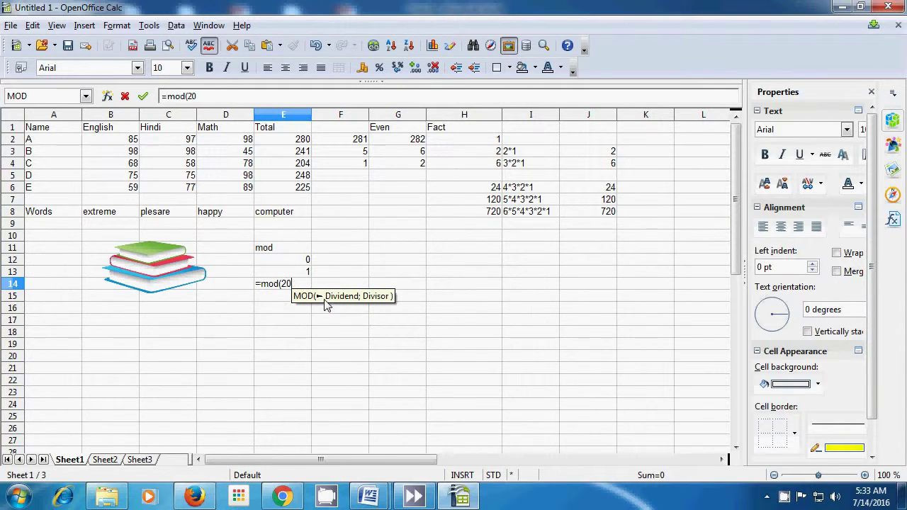
{"action": "type", "text": ";"}
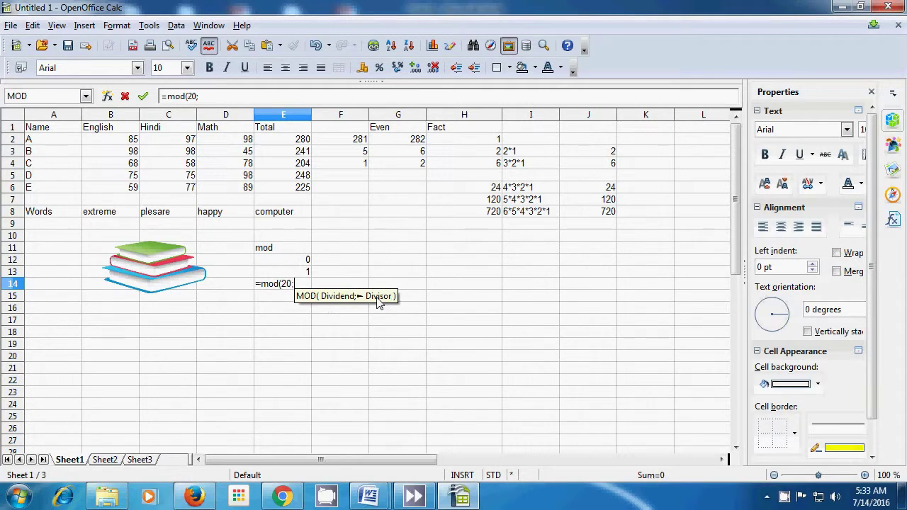
{"action": "type", "text": "78"}
{"action": "key", "text": "BackSpace"}
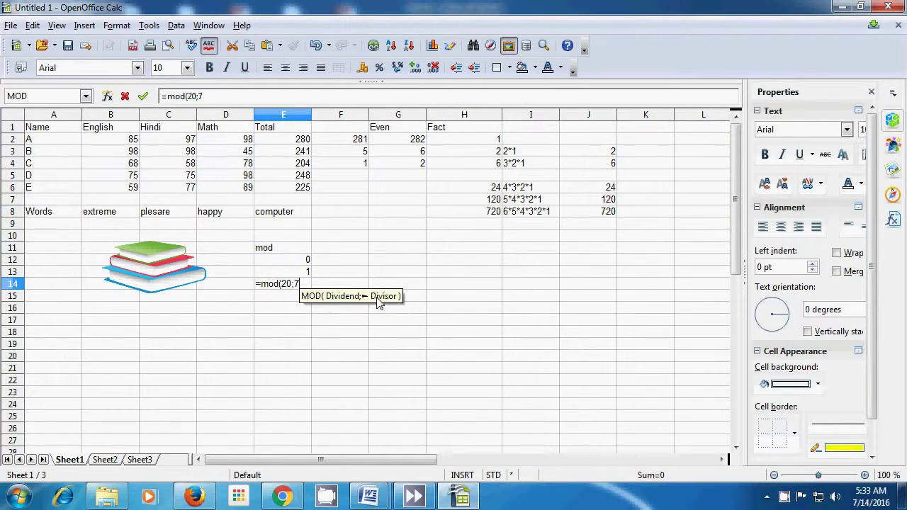
{"action": "type", "text": ")"}
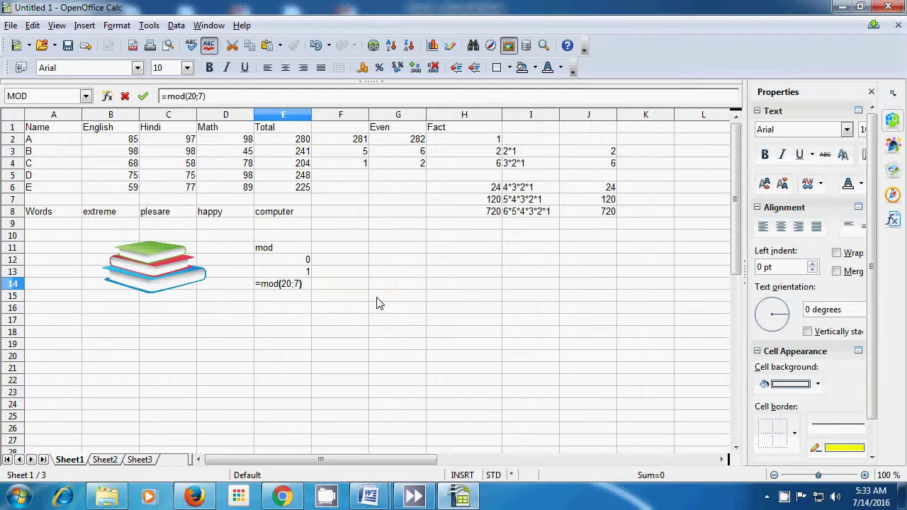
{"action": "key", "text": "Return"}
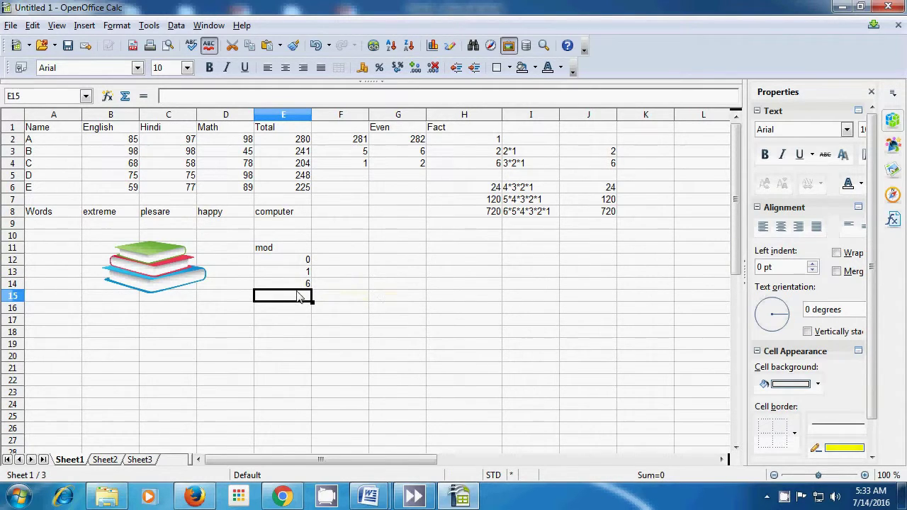
{"action": "left_click", "coordinate": [445, 340]}
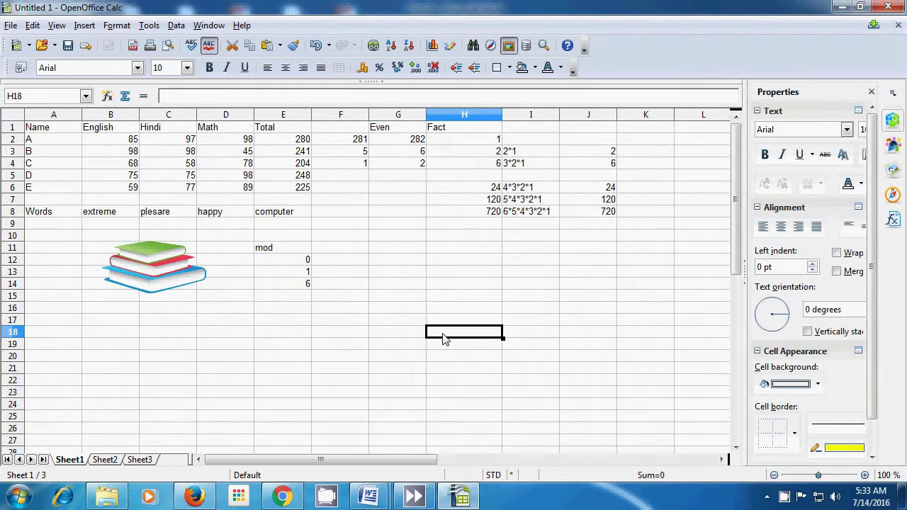
{"action": "left_click", "coordinate": [785, 500]}
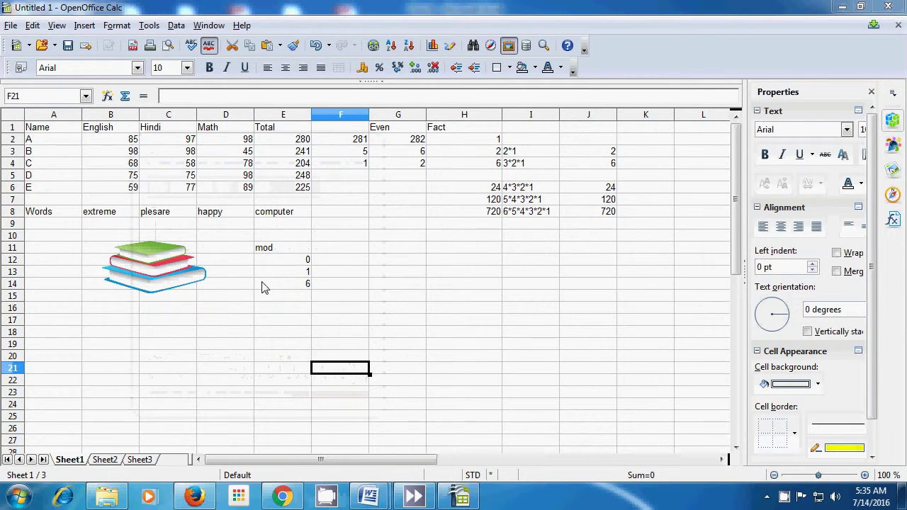
Step: Enter the heading Pi in cell F11 and the formula =pi() in cell F12 below it
{"action": "left_click", "coordinate": [344, 250]}
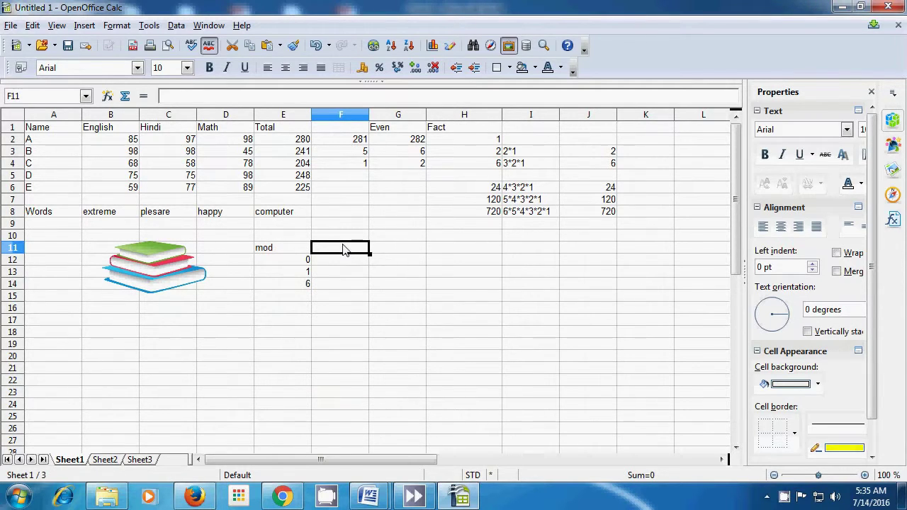
{"action": "type", "text": "Pi"}
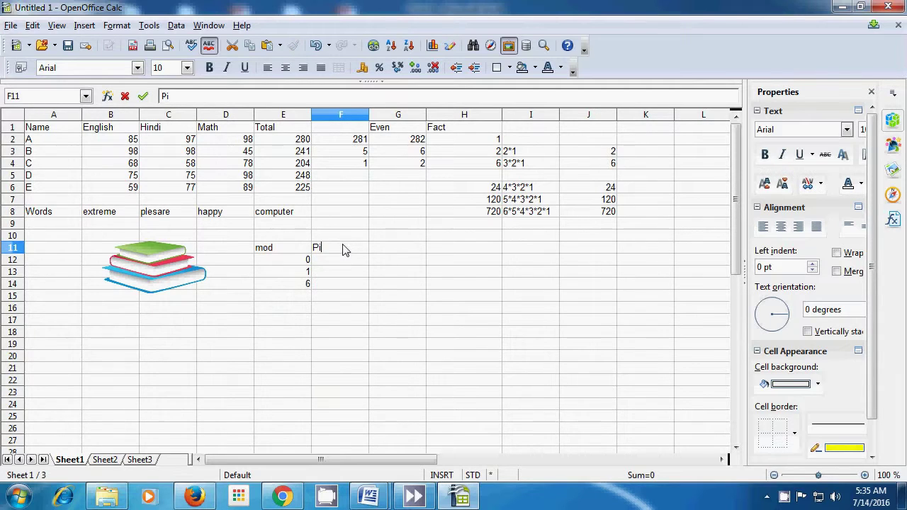
{"action": "left_click", "coordinate": [340, 261]}
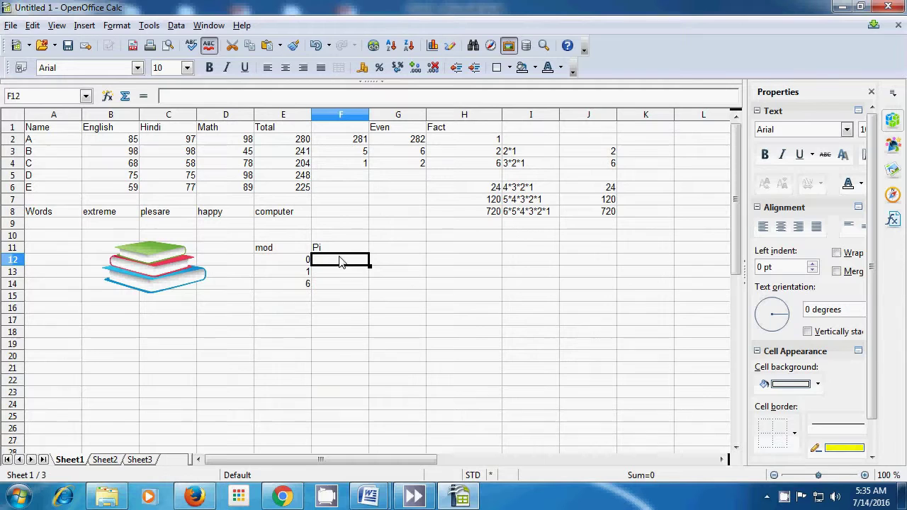
{"action": "type", "text": "="}
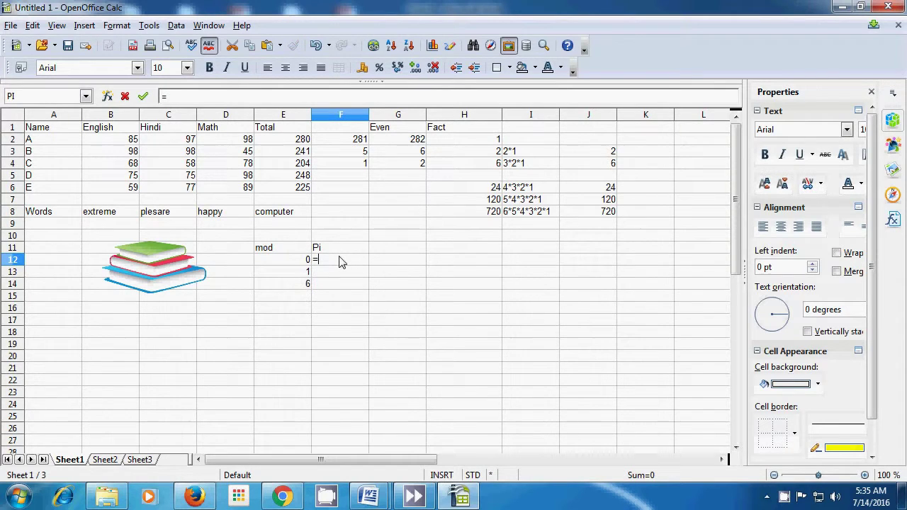
{"action": "type", "text": "pi()"}
{"action": "key", "text": "Return"}
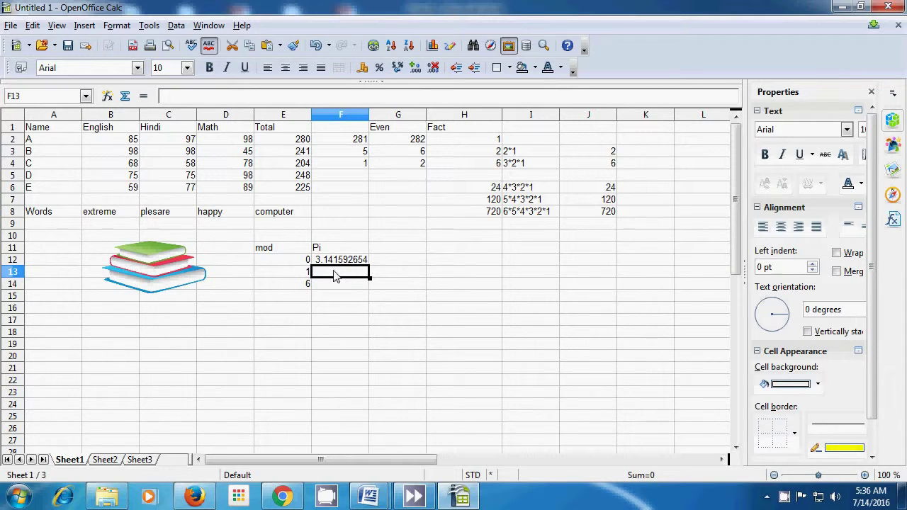
Step: Try the PI function with an argument by entering =pi(2) in cell F13
{"action": "type", "text": "="}
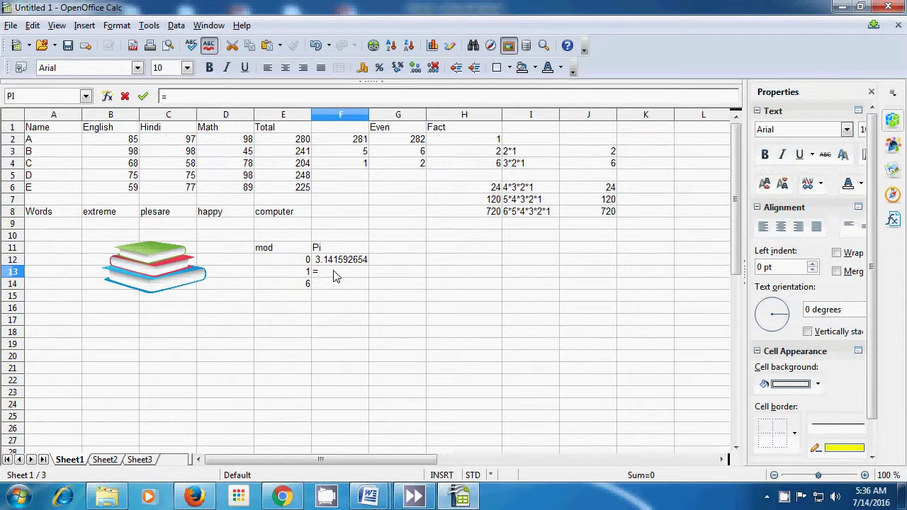
{"action": "type", "text": "pi(2)"}
{"action": "key", "text": "Return"}
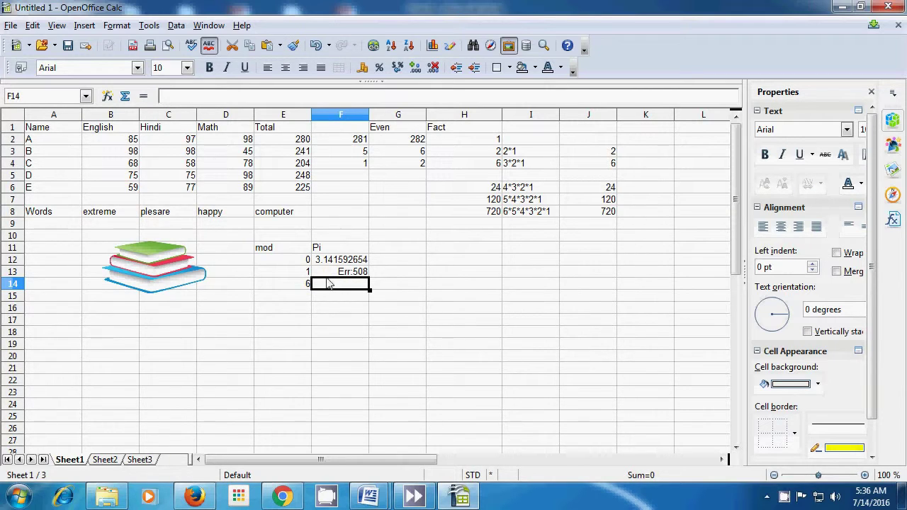
Step: Review the PI formula in cell F12, leaving it as it is
{"action": "left_click", "coordinate": [333, 263]}
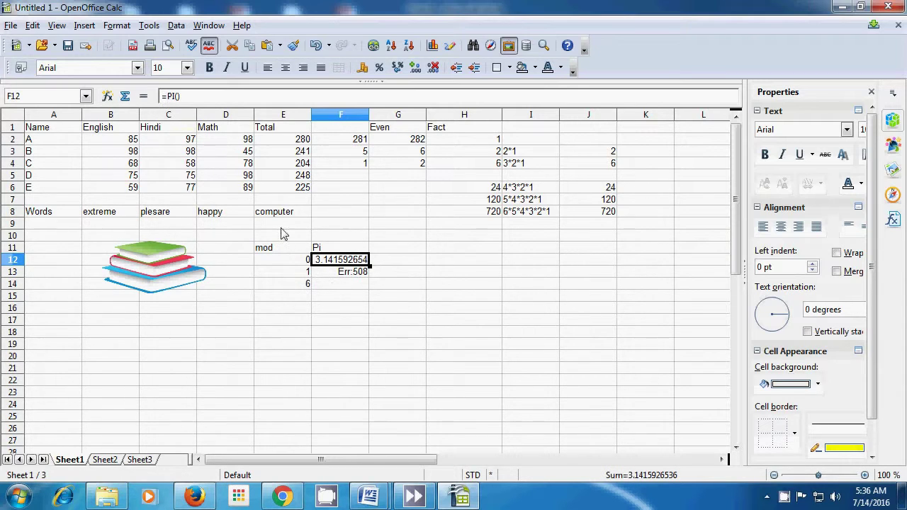
{"action": "double_click", "coordinate": [330, 260]}
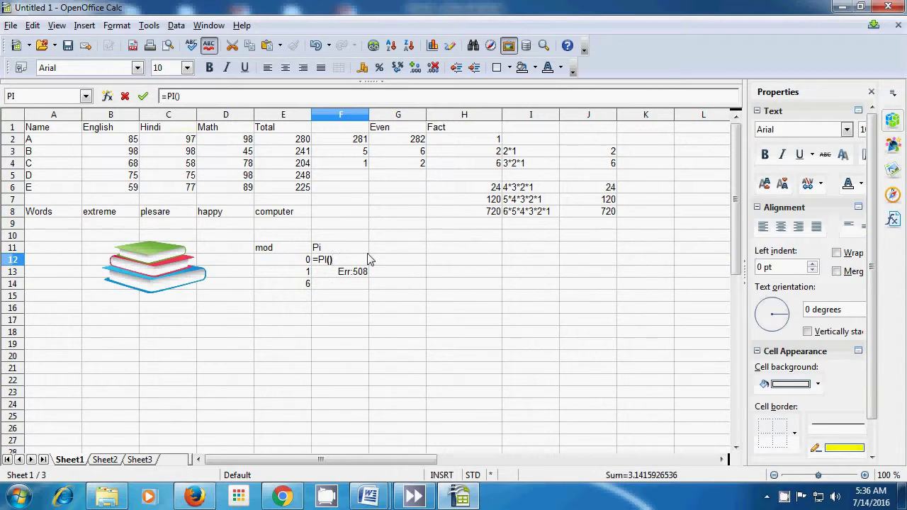
{"action": "key", "text": "Return"}
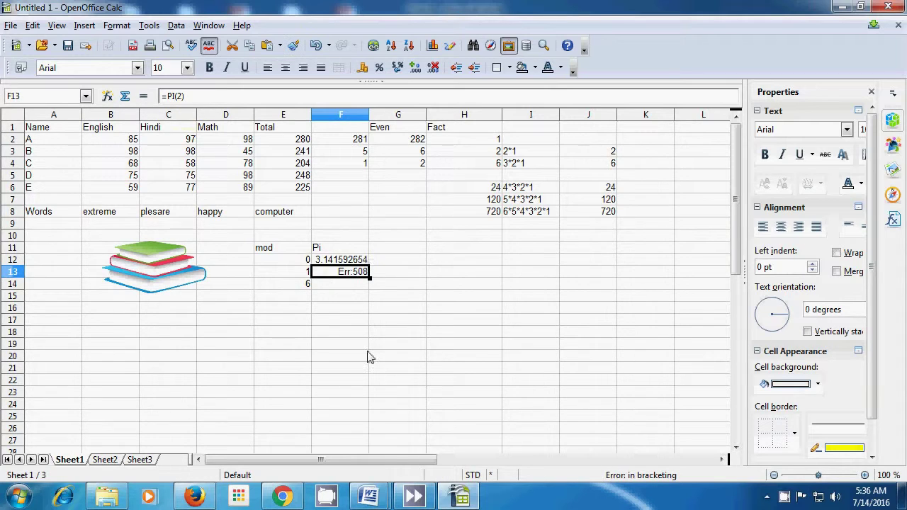
{"action": "left_click", "coordinate": [367, 357]}
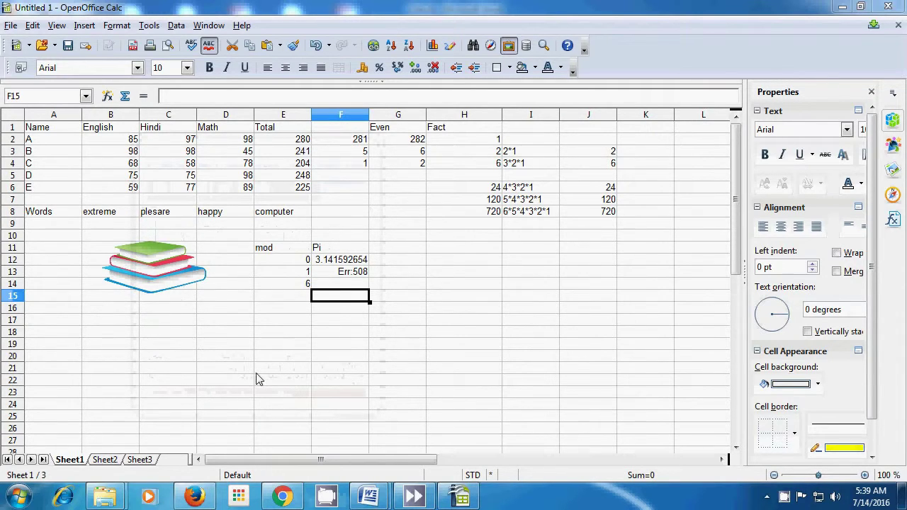
Step: Enter the heading Power in cell G11 and the formula =power(2;2) in cell G12 to raise 2 to the power 2
{"action": "left_click", "coordinate": [389, 252]}
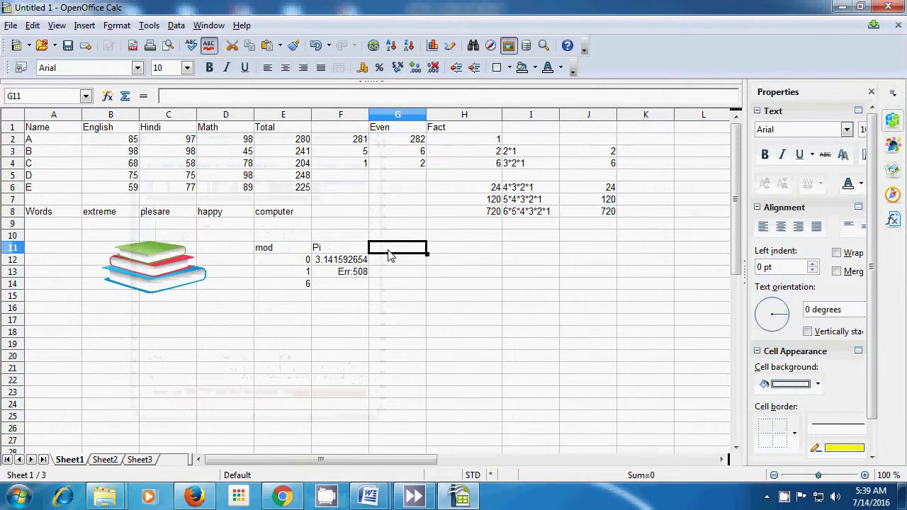
{"action": "type", "text": "Power"}
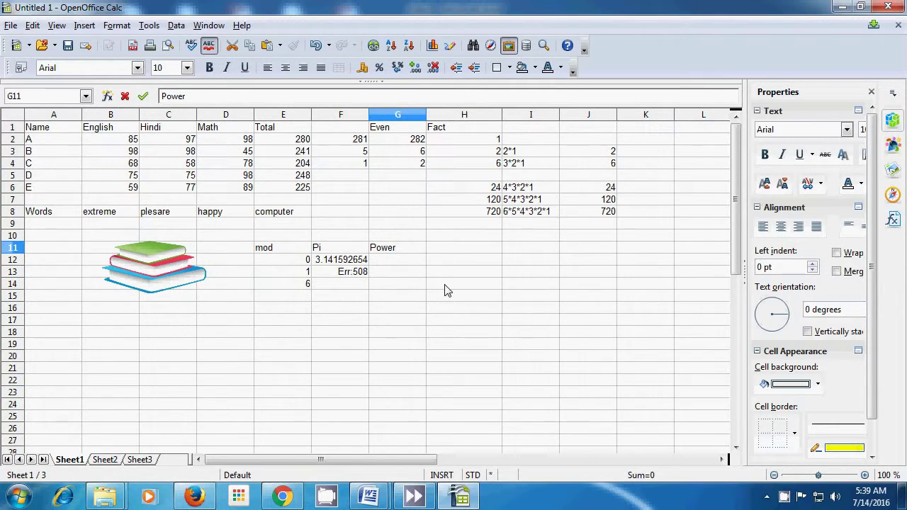
{"action": "left_click", "coordinate": [407, 265]}
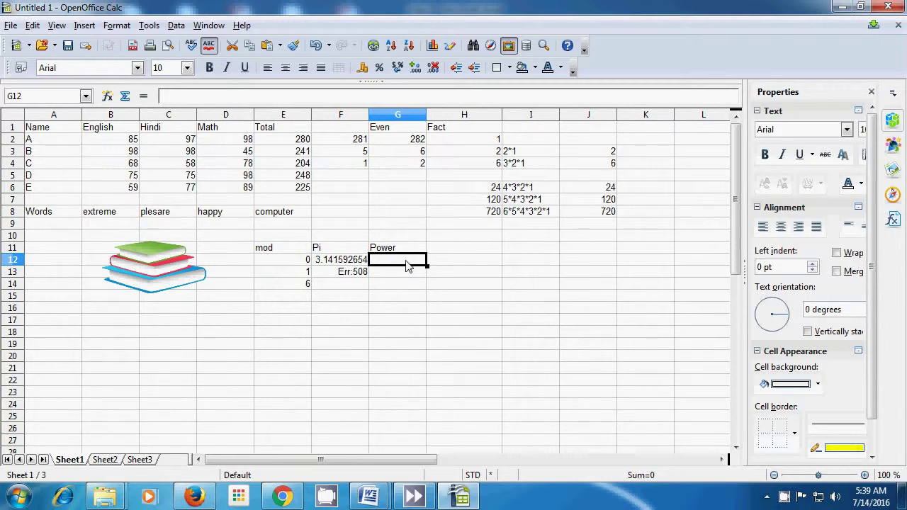
{"action": "type", "text": "="}
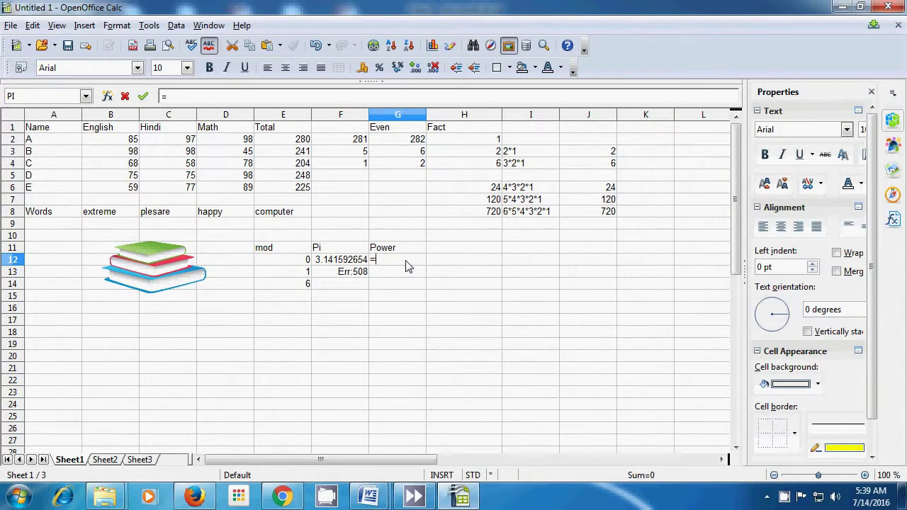
{"action": "type", "text": "power("}
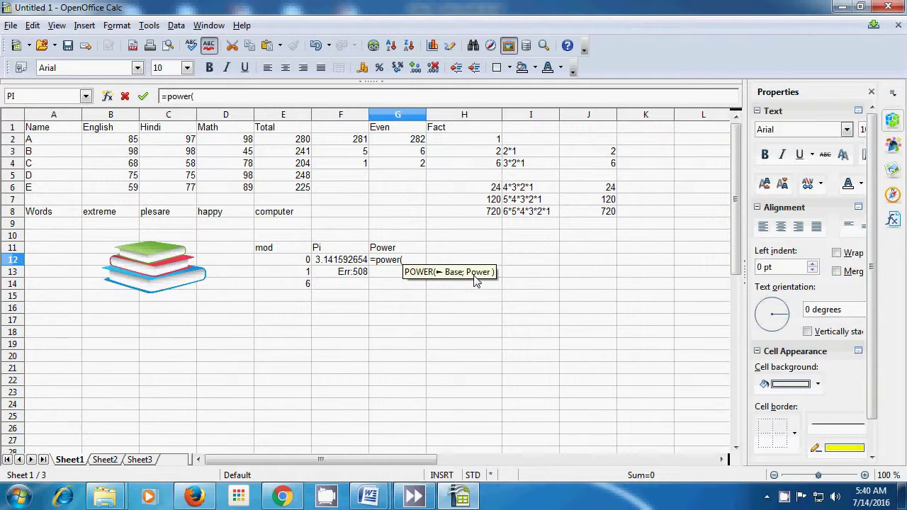
{"action": "type", "text": "2"}
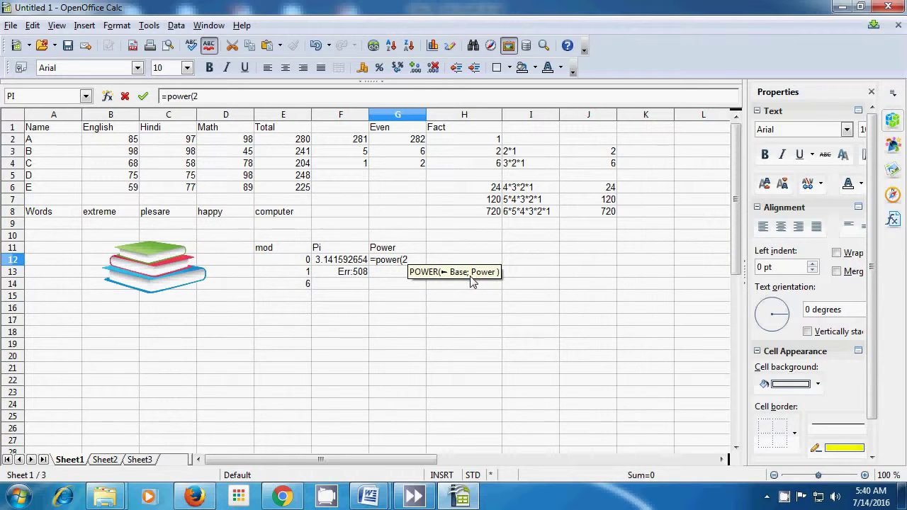
{"action": "type", "text": ";"}
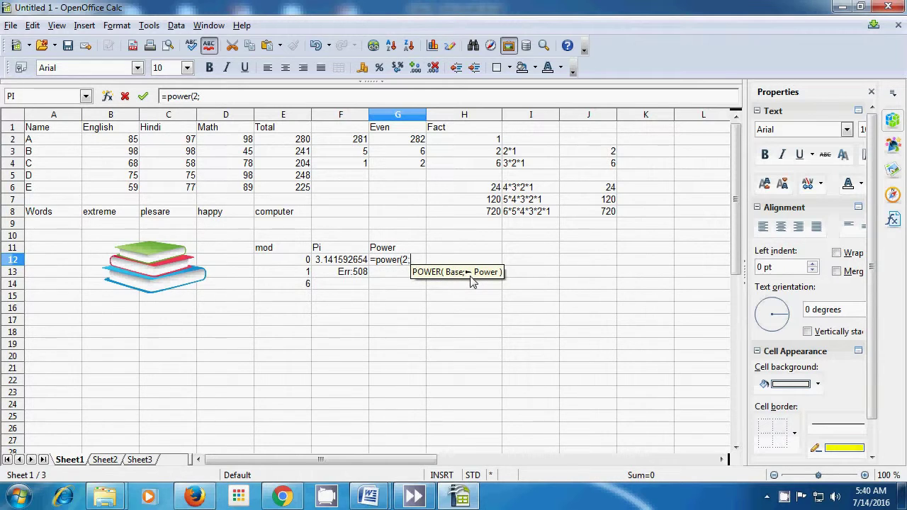
{"action": "type", "text": "2"}
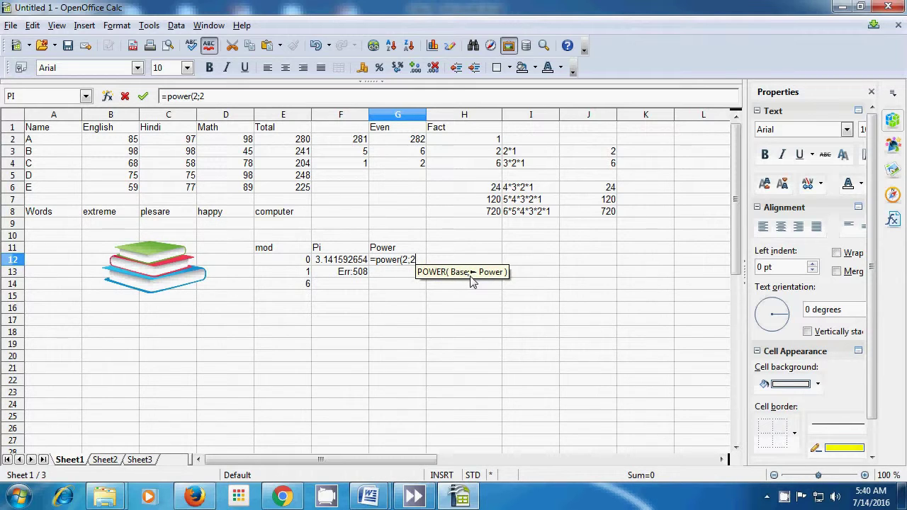
{"action": "type", "text": ")"}
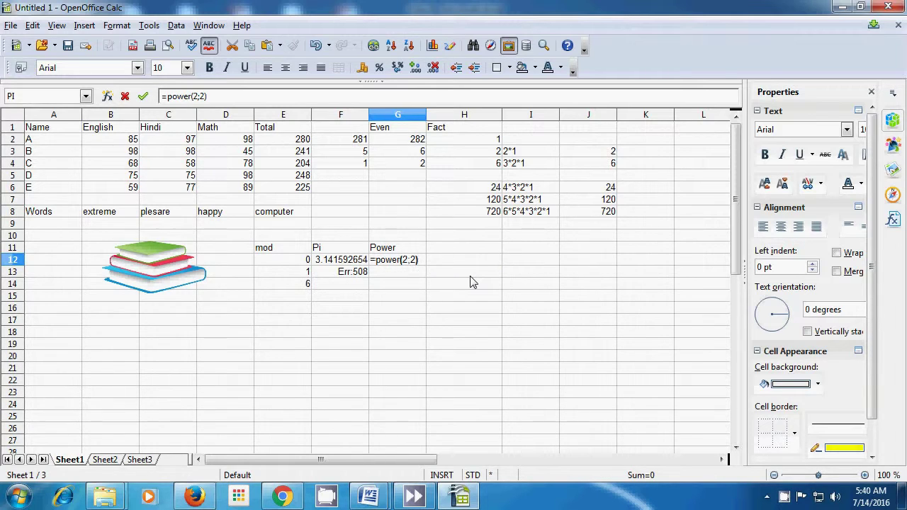
{"action": "key", "text": "Return"}
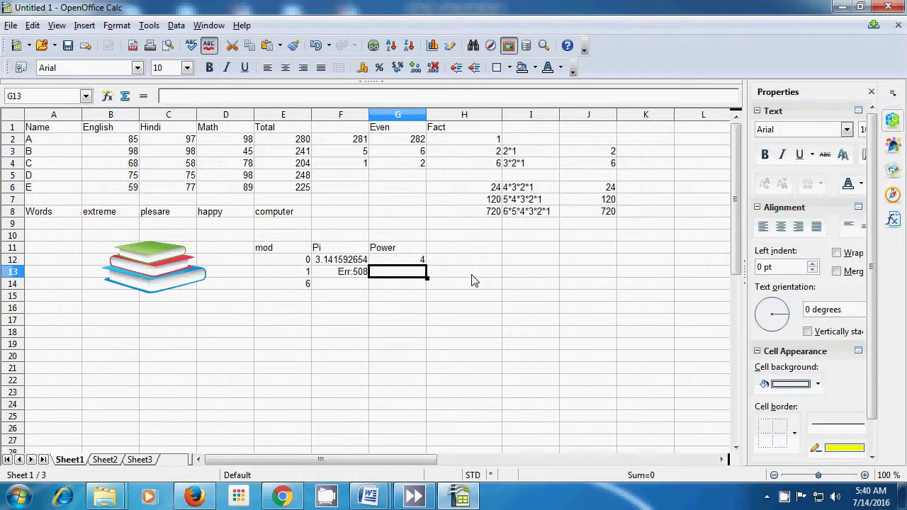
Step: Check the power calculation by entering the multiplication formula =2*2 in cell I12
{"action": "left_click", "coordinate": [516, 262]}
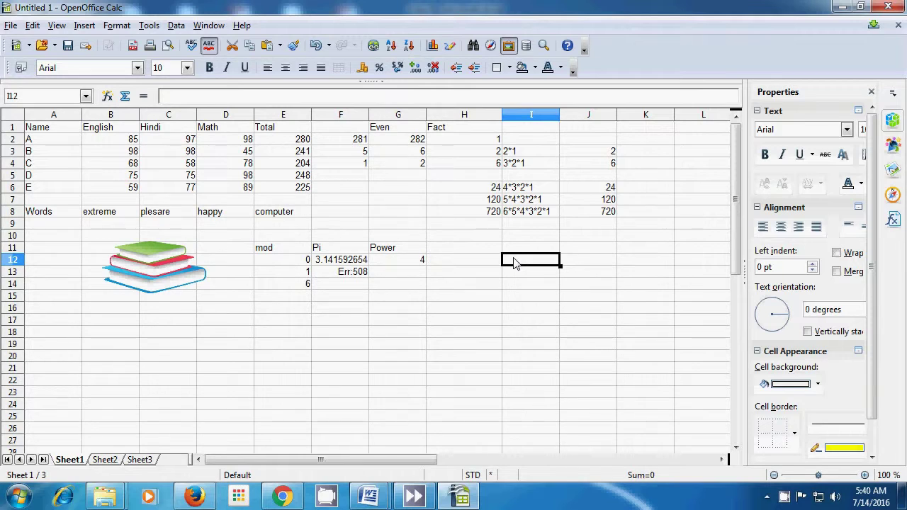
{"action": "type", "text": "="}
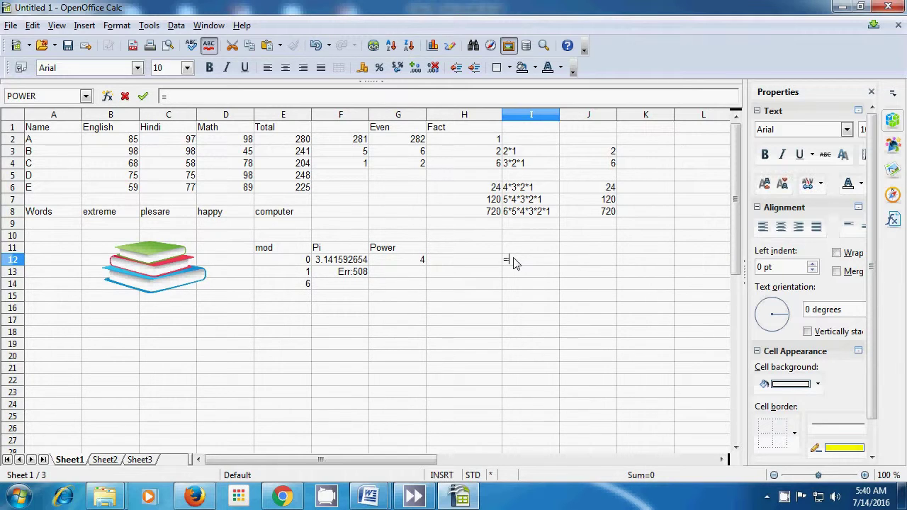
{"action": "type", "text": "2*2"}
{"action": "key", "text": "Return"}
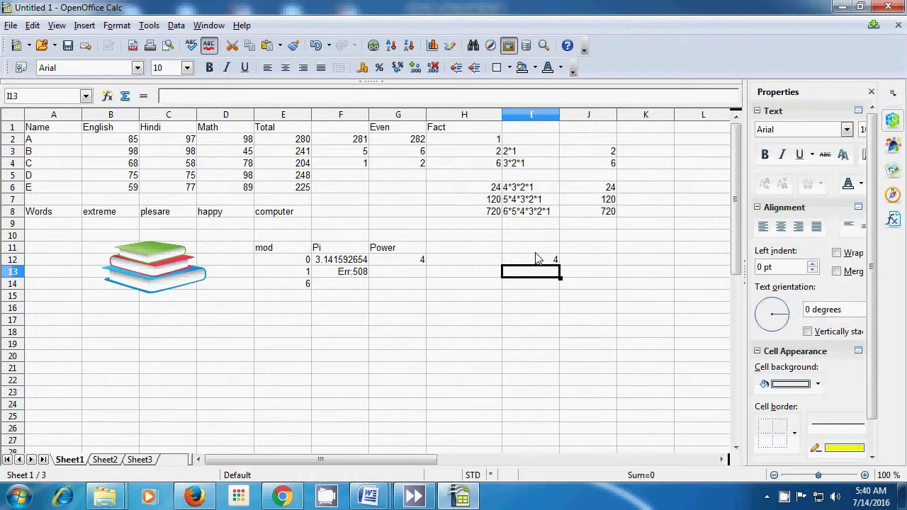
Step: Enter the formula =power(4;3) in cell G13 to raise 4 to the power 3
{"action": "left_click", "coordinate": [407, 278]}
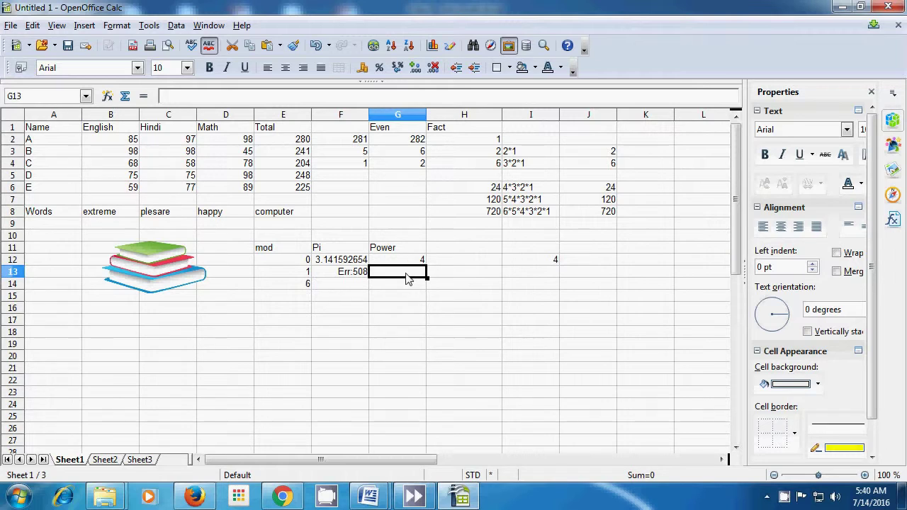
{"action": "type", "text": "="}
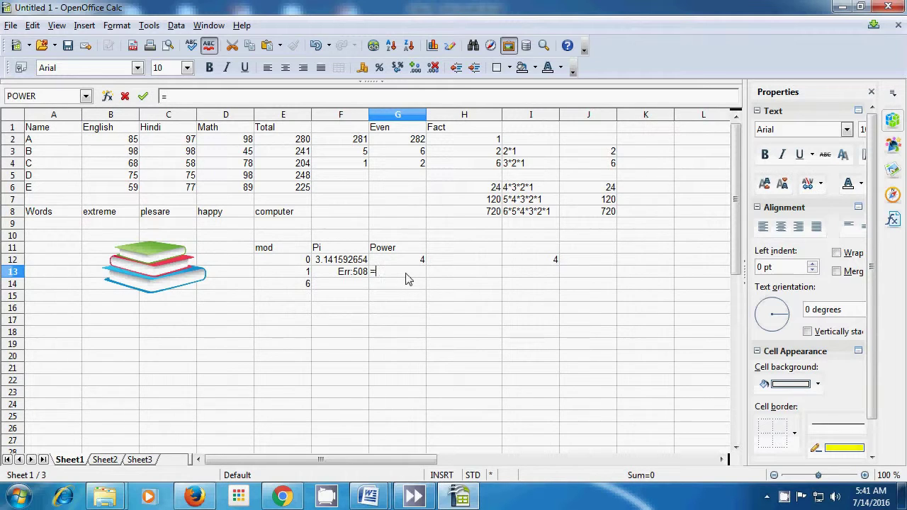
{"action": "type", "text": "power"}
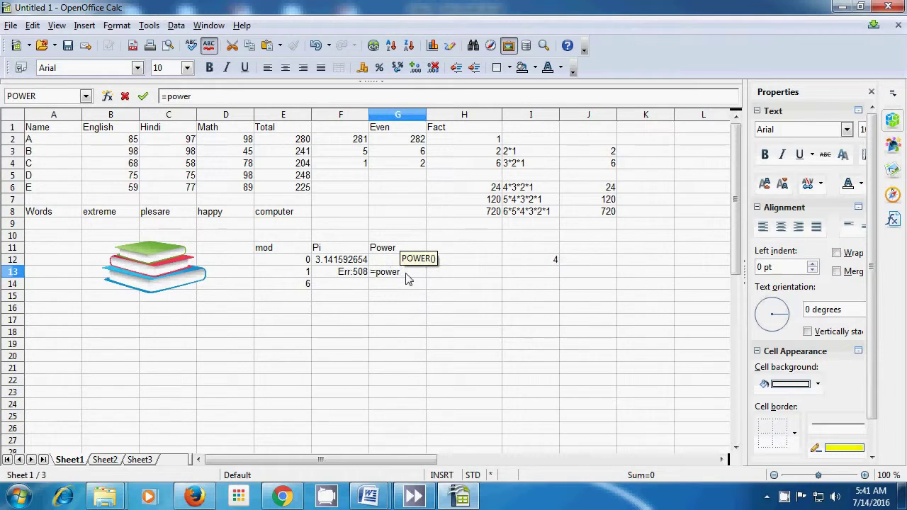
{"action": "type", "text": "("}
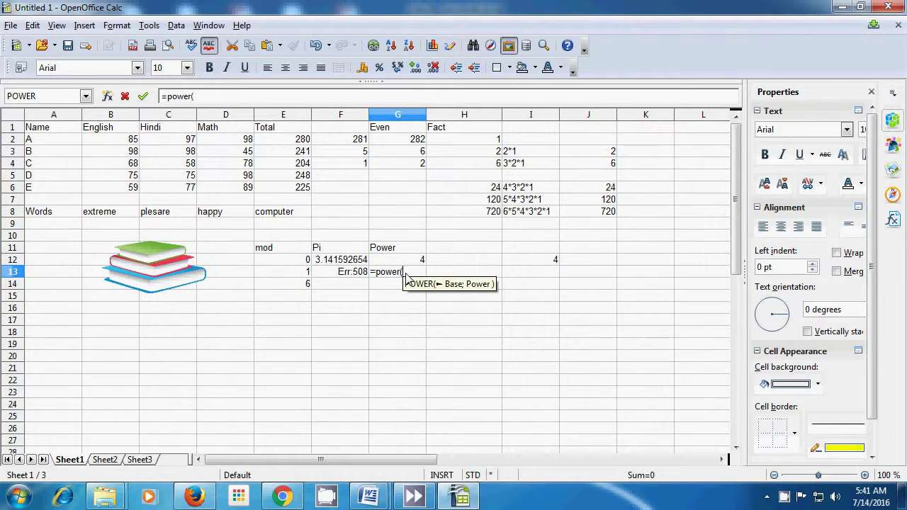
{"action": "type", "text": "4"}
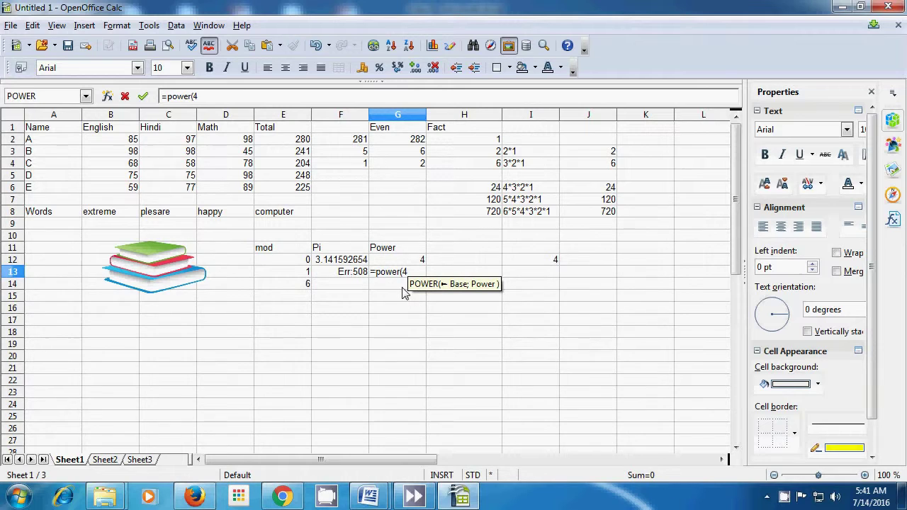
{"action": "type", "text": ";"}
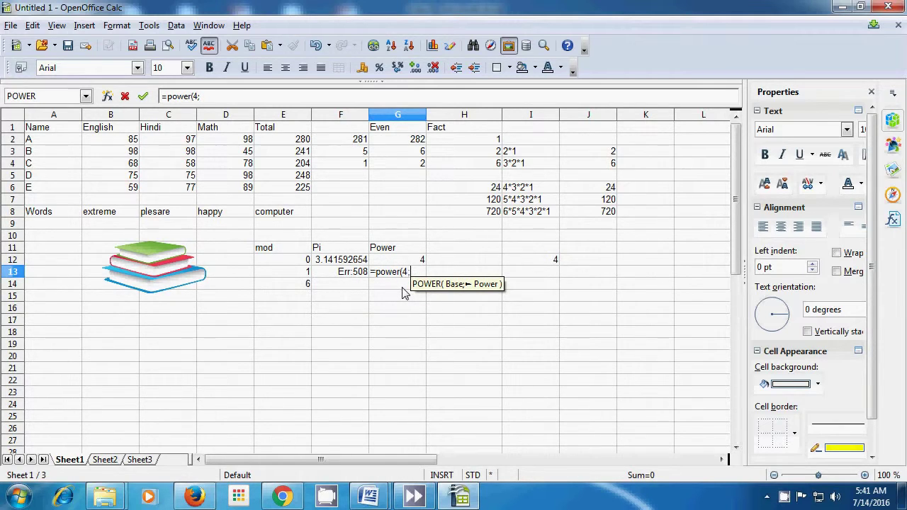
{"action": "type", "text": "3"}
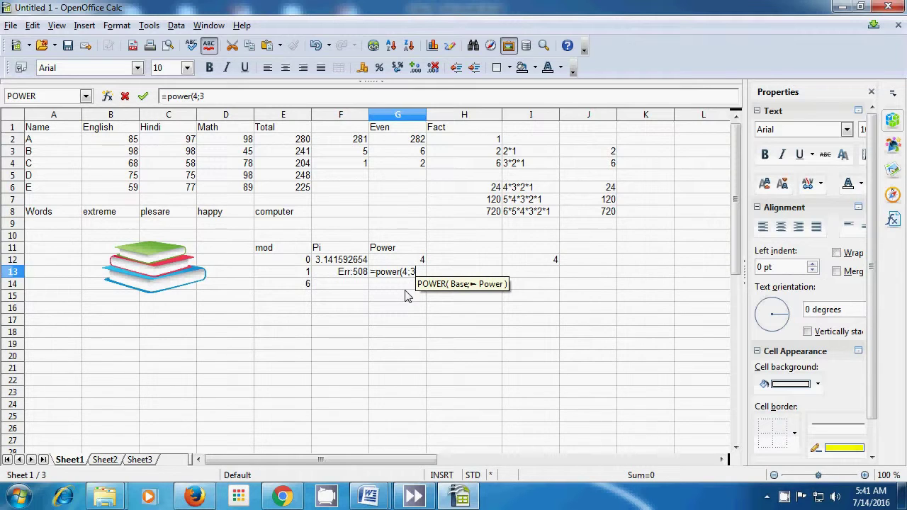
{"action": "type", "text": ")"}
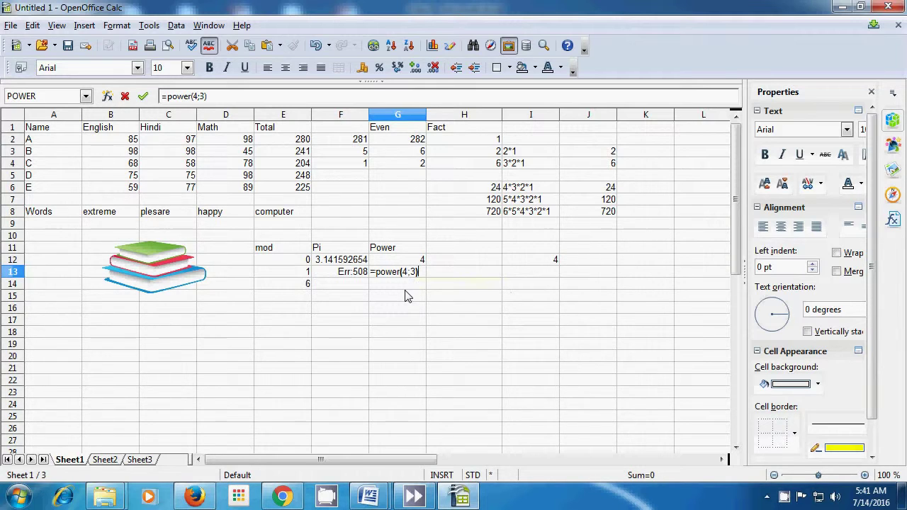
{"action": "key", "text": "Return"}
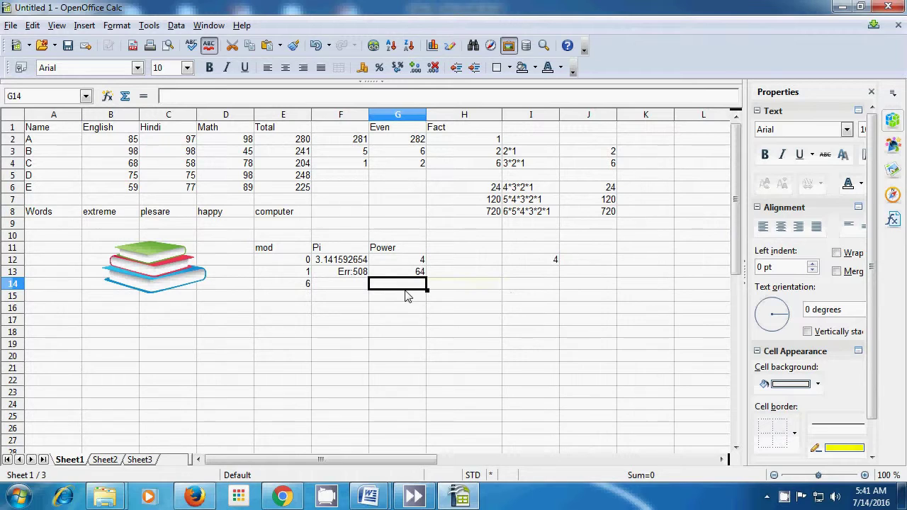
Step: Check the power of 4 by entering the multiplication formula =4*4*4 in cell I13
{"action": "left_click", "coordinate": [514, 276]}
{"action": "type", "text": "="}
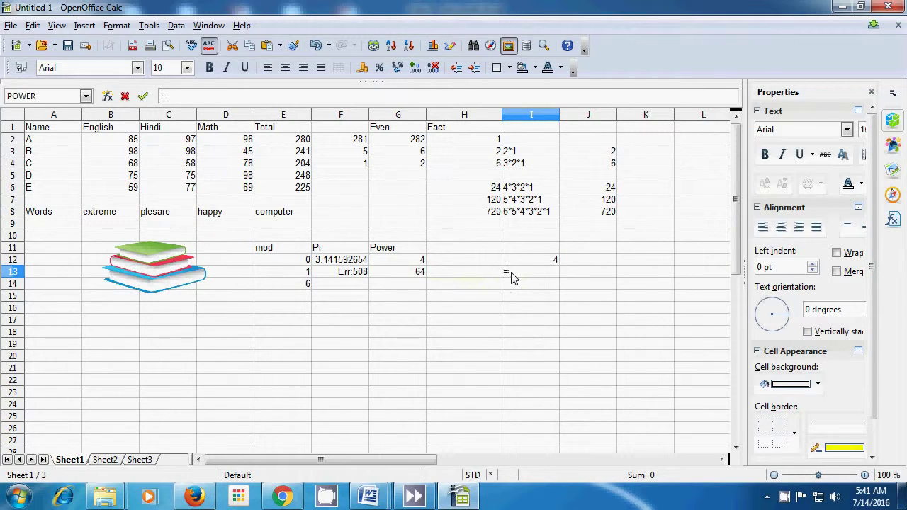
{"action": "type", "text": "4"}
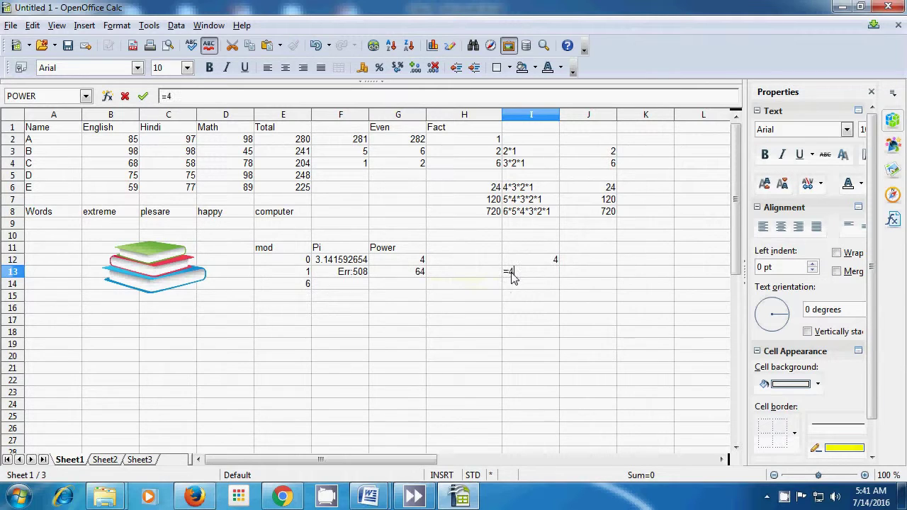
{"action": "type", "text": "*4*4"}
{"action": "key", "text": "Return"}
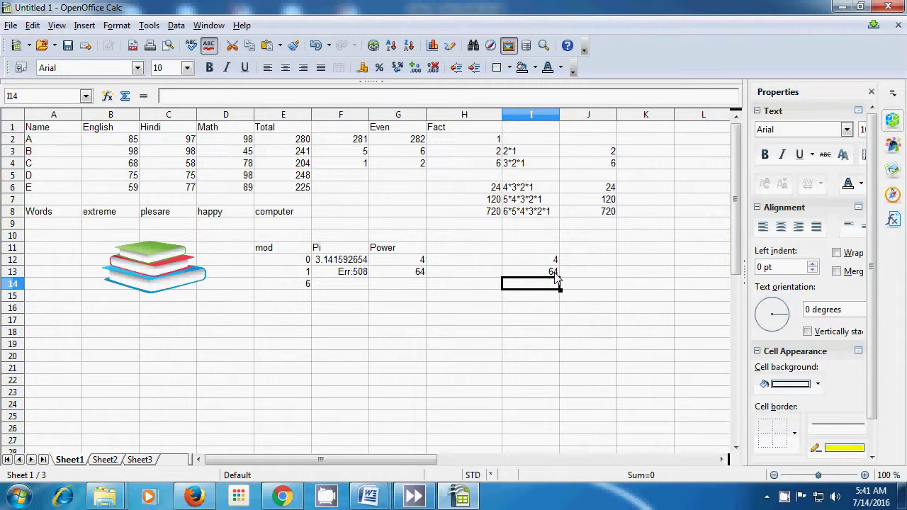
Step: Enter the formula =power(5;5) in cell G14 to raise 5 to the power 5
{"action": "left_click", "coordinate": [395, 291]}
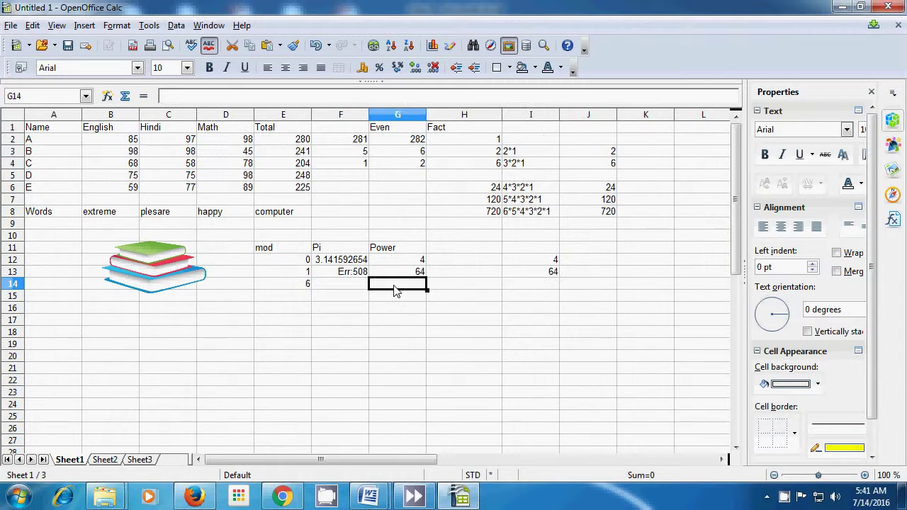
{"action": "type", "text": "="}
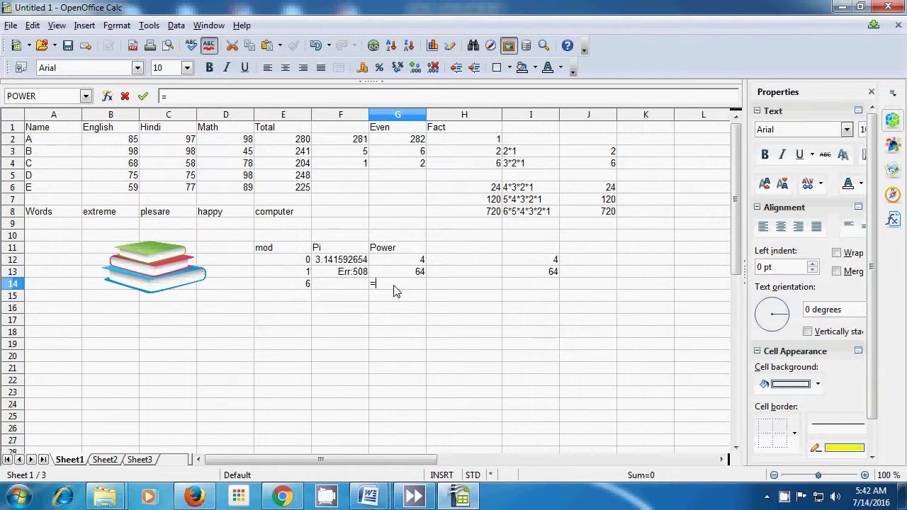
{"action": "type", "text": "5"}
{"action": "key", "text": "BackSpace"}
{"action": "type", "text": "po"}
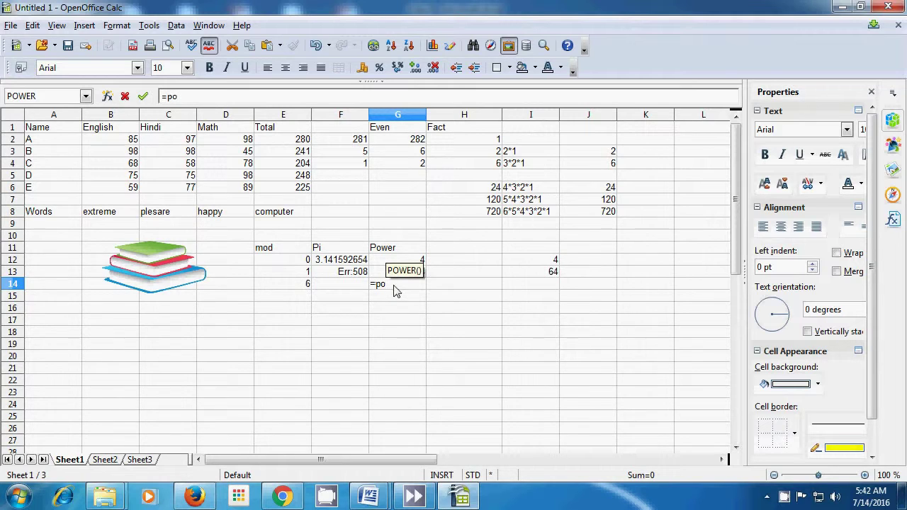
{"action": "type", "text": "wer("}
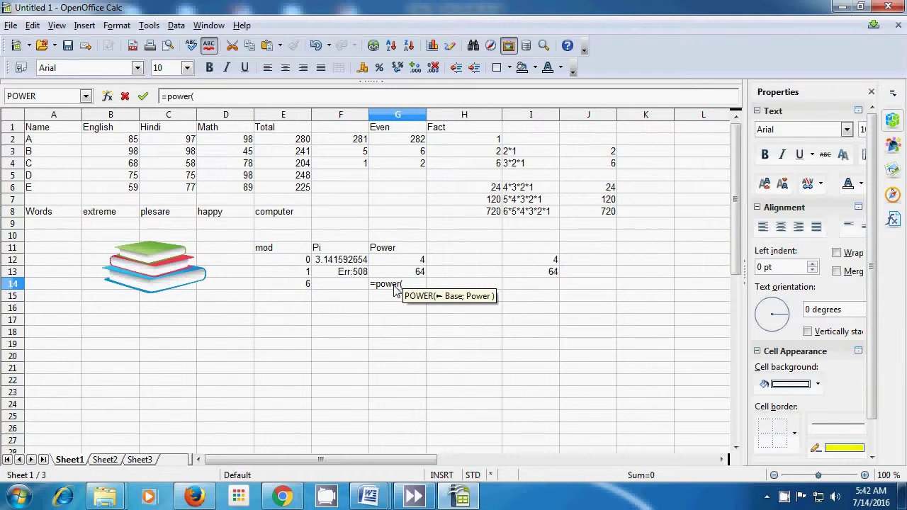
{"action": "type", "text": "5"}
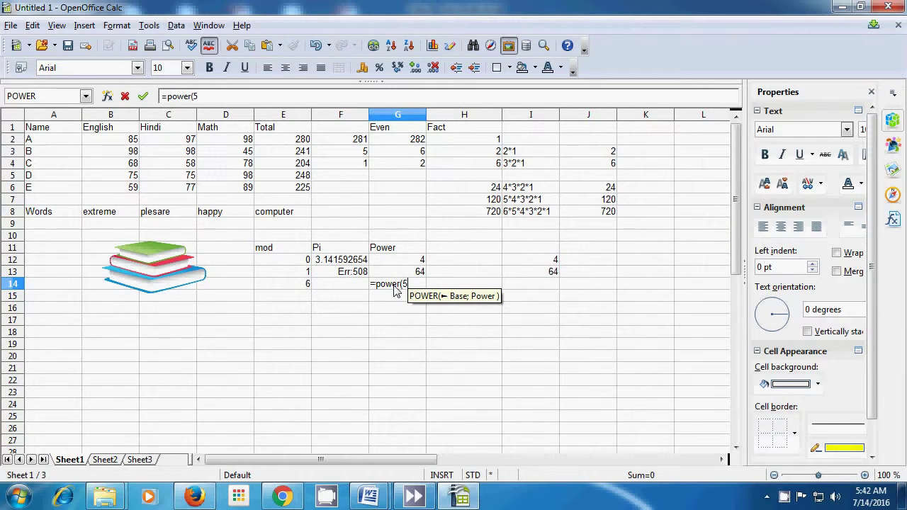
{"action": "type", "text": ";"}
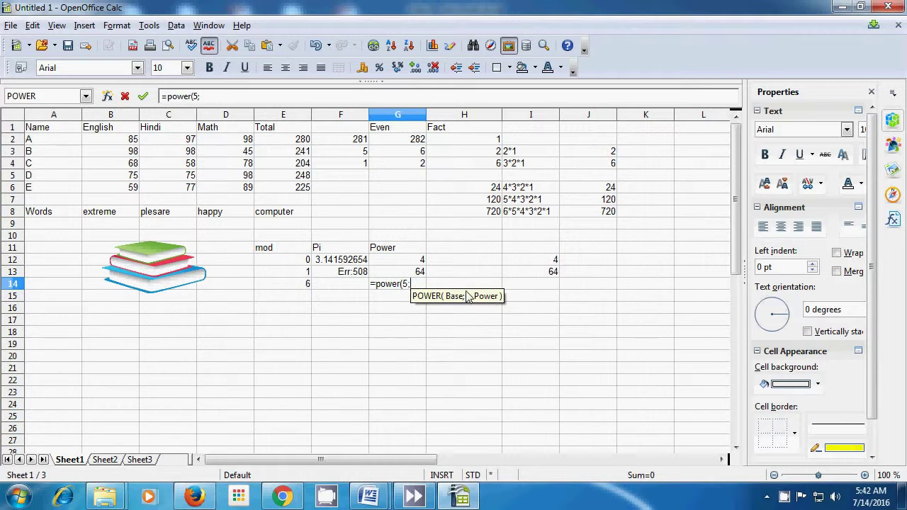
{"action": "type", "text": "5"}
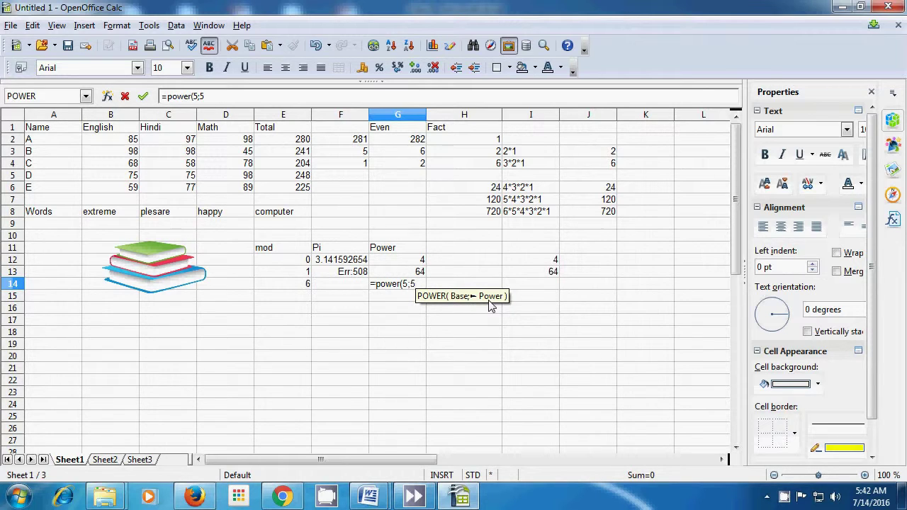
{"action": "type", "text": ")"}
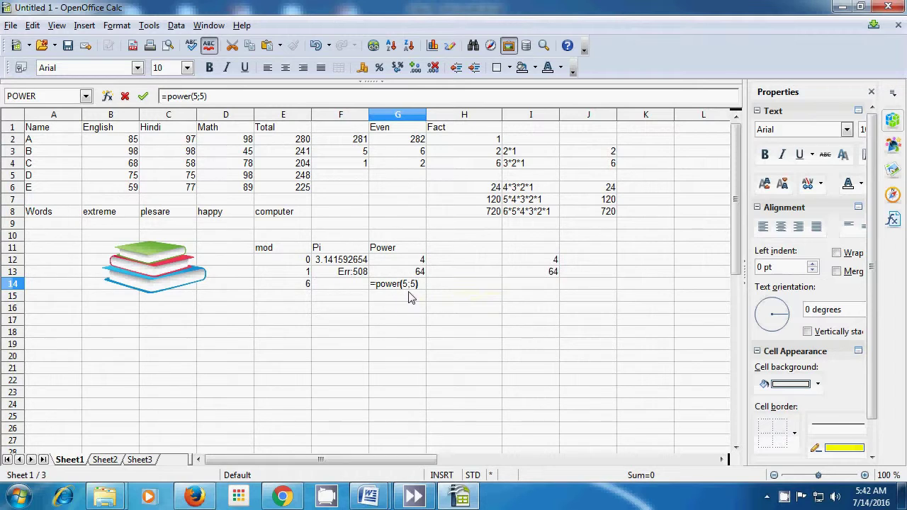
{"action": "key", "text": "Return"}
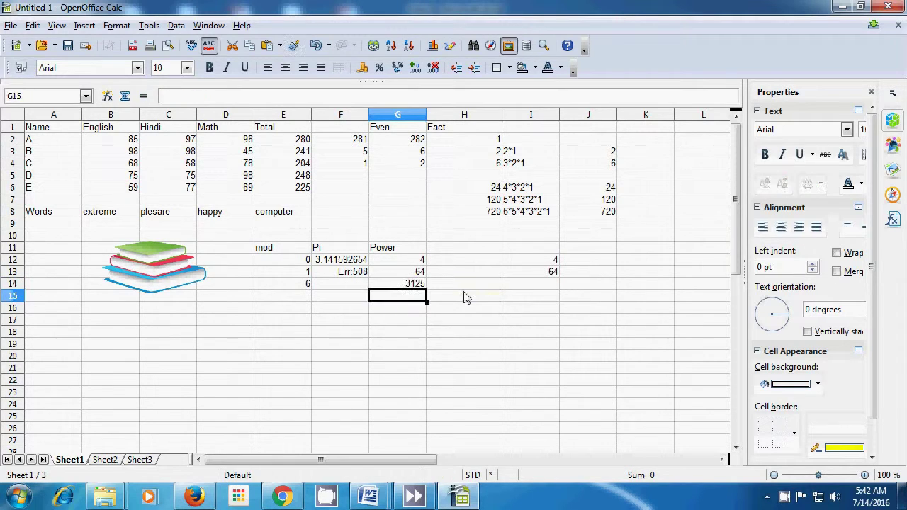
Step: Check the power of 5 by entering the multiplication formula =5*5*5*5*5 in cell I14
{"action": "left_click", "coordinate": [532, 286]}
{"action": "type", "text": "="}
{"action": "type", "text": "%"}
{"action": "key", "text": "BackSpace"}
{"action": "type", "text": "5*5*"}
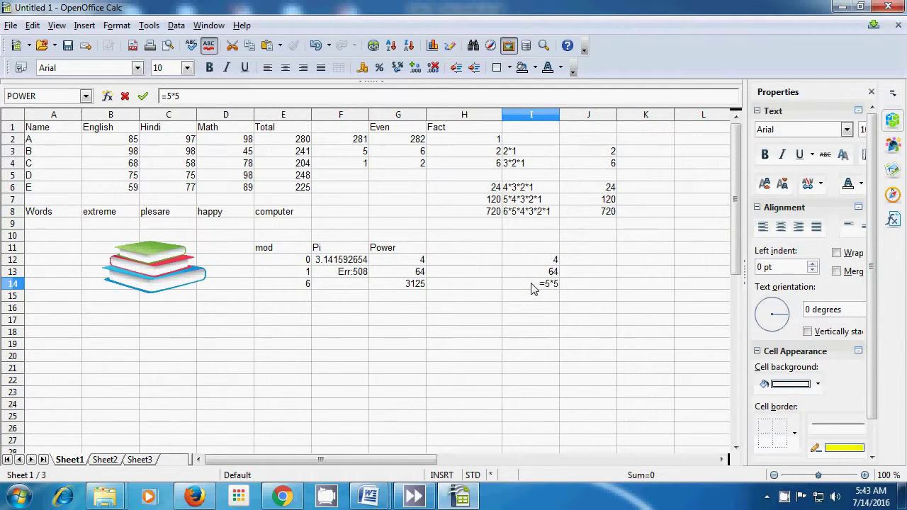
{"action": "type", "text": "%"}
{"action": "key", "text": "BackSpace"}
{"action": "type", "text": "5*5*5"}
{"action": "key", "text": "Return"}
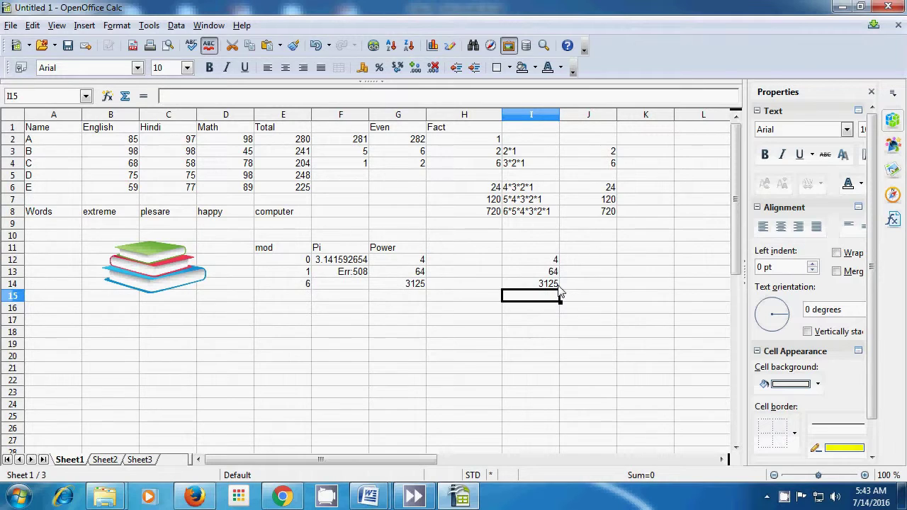
Step: Enter the formula =power(2;6) in cell G15 to raise 2 to the power 6
{"action": "left_click", "coordinate": [397, 300]}
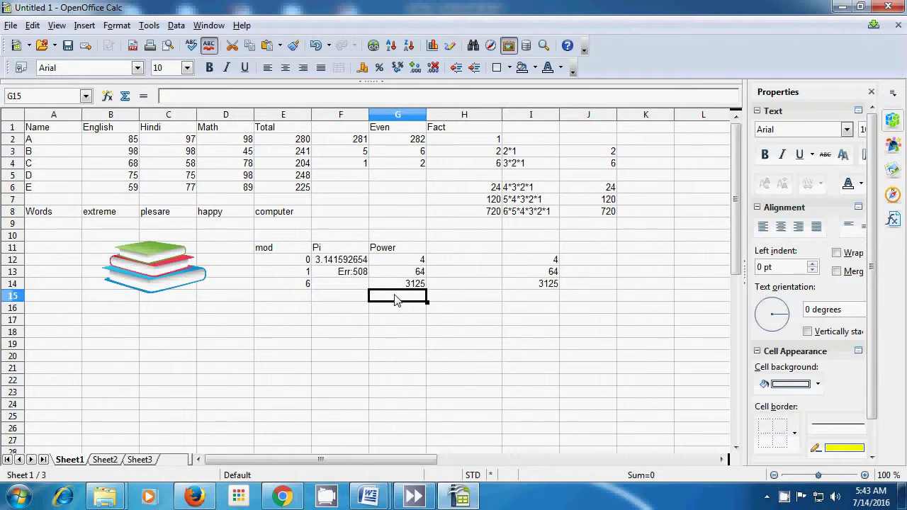
{"action": "type", "text": "="}
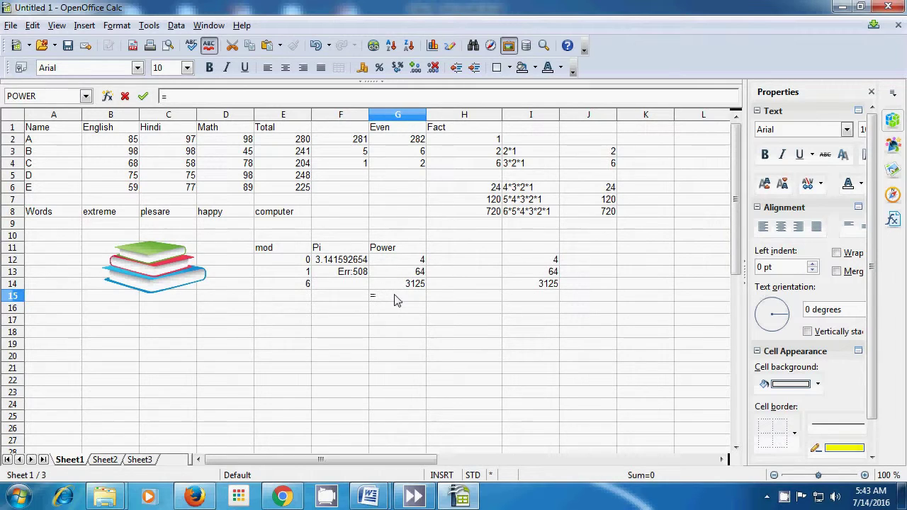
{"action": "type", "text": "po"}
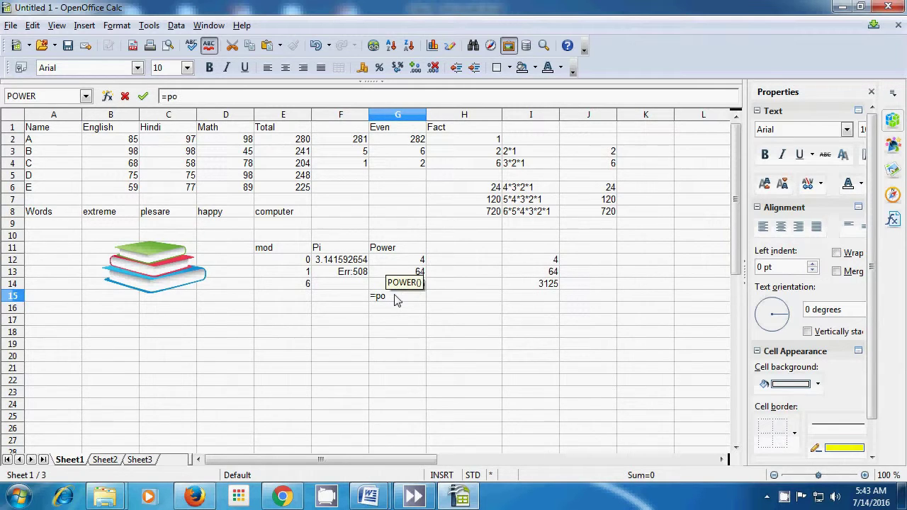
{"action": "type", "text": "wer"}
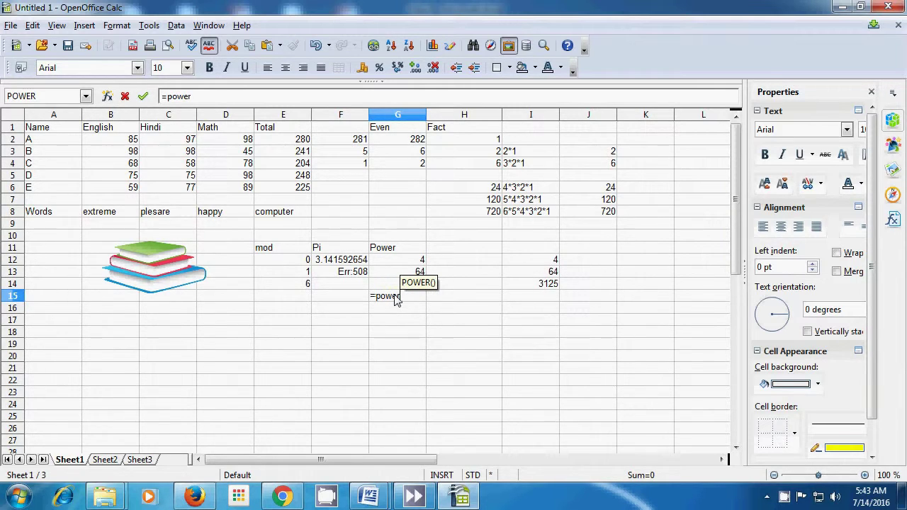
{"action": "type", "text": "("}
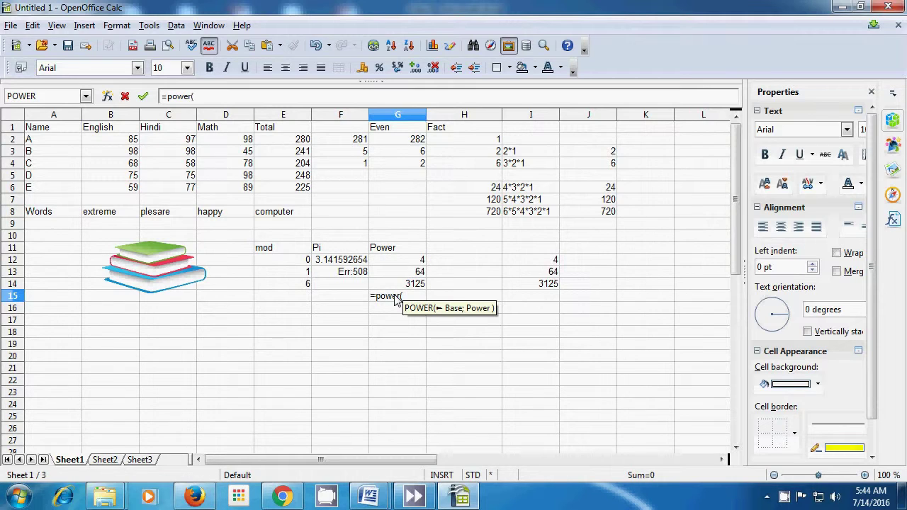
{"action": "type", "text": "2;"}
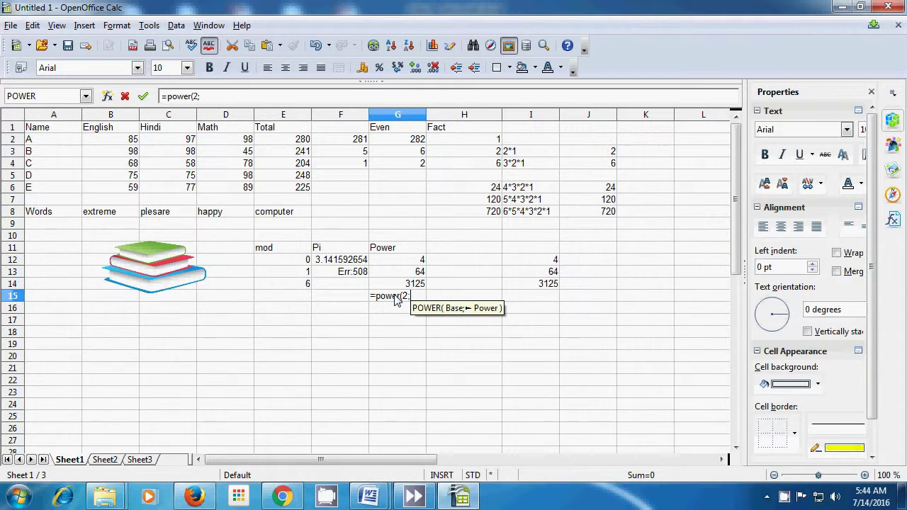
{"action": "type", "text": "6"}
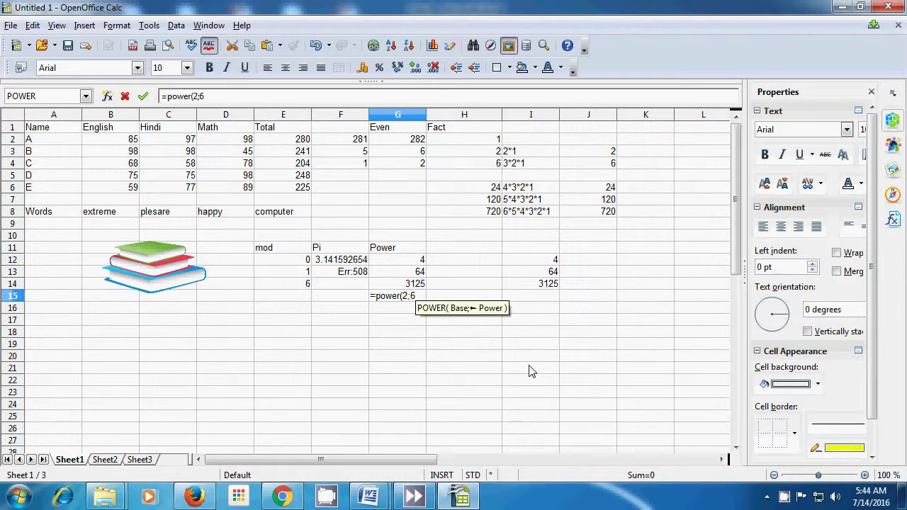
{"action": "type", "text": ")"}
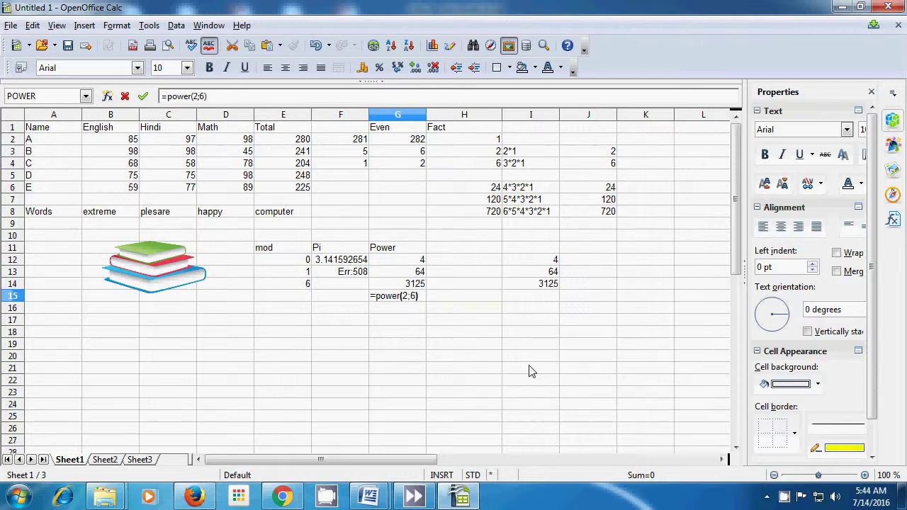
{"action": "key", "text": "Return"}
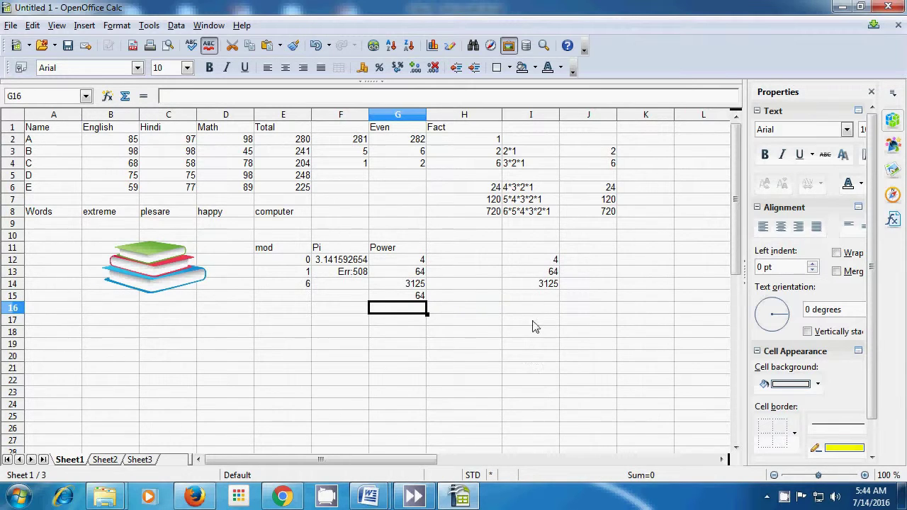
Step: Check the power of 2 by entering the multiplication formula =2*2*2*2*2*2 in cell I15
{"action": "left_click", "coordinate": [531, 299]}
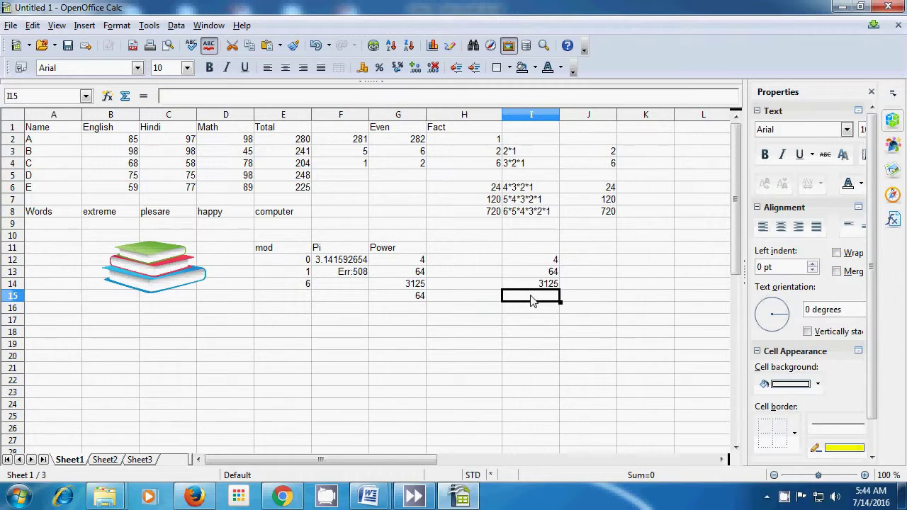
{"action": "type", "text": "="}
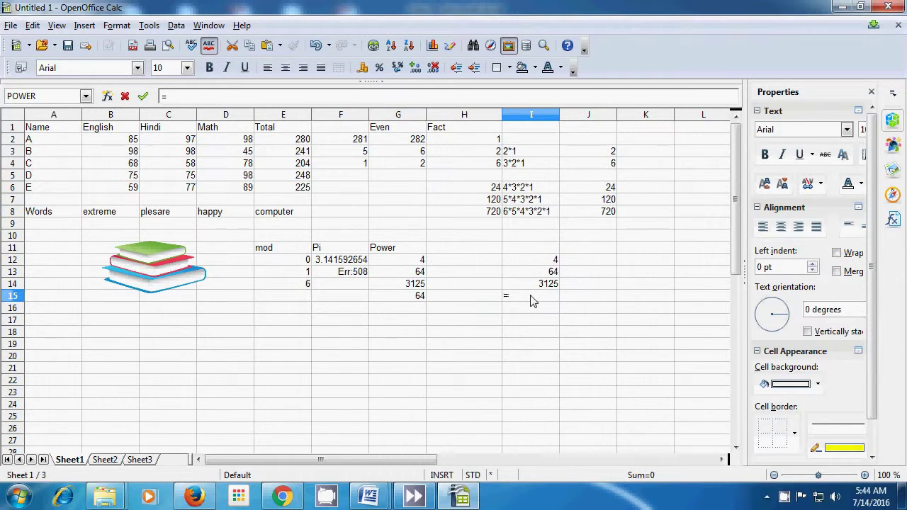
{"action": "type", "text": "2*2*2*2*2"}
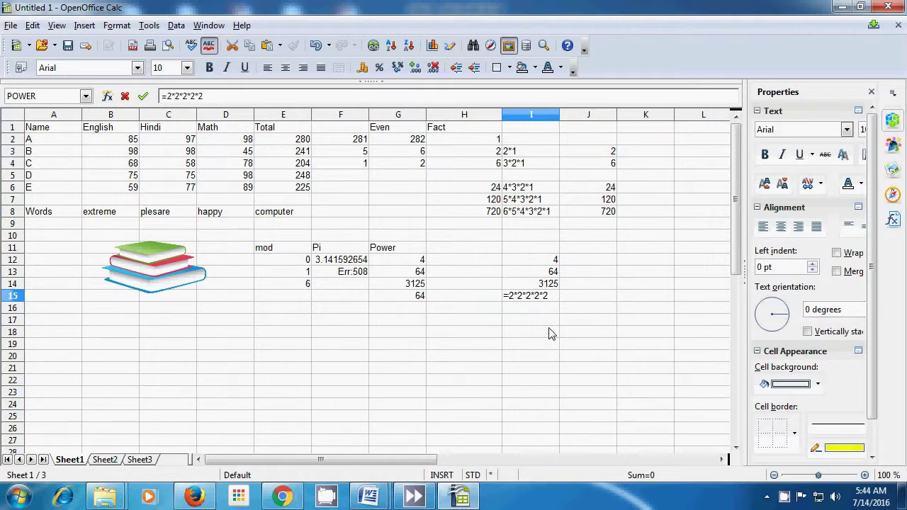
{"action": "type", "text": "*2"}
{"action": "key", "text": "Return"}
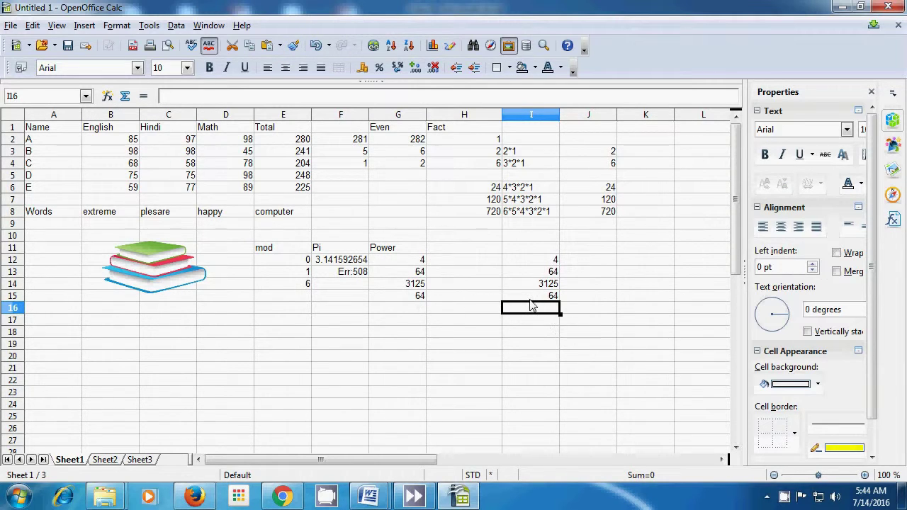
{"action": "left_click", "coordinate": [367, 359]}
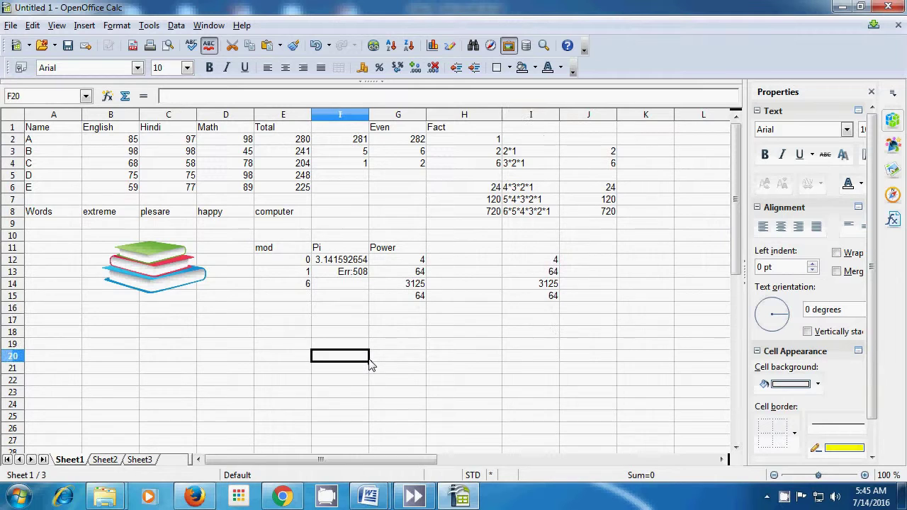
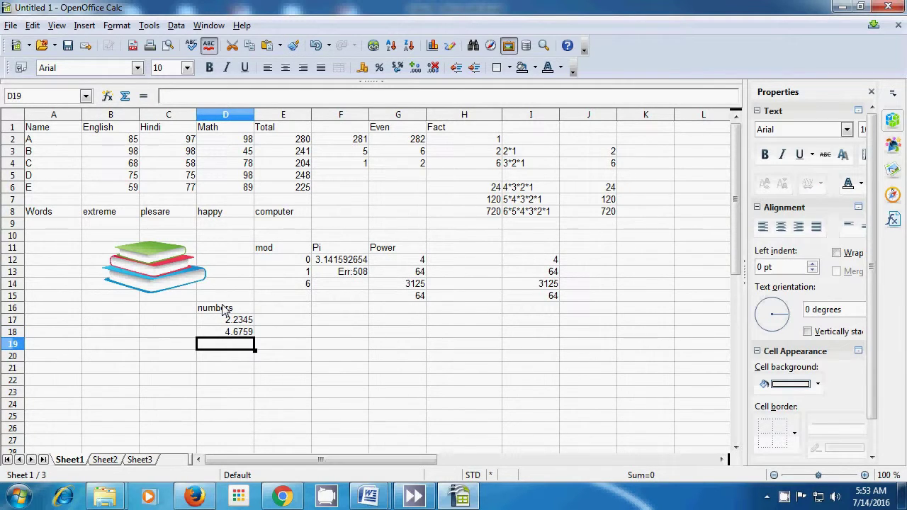
Step: Complete the numbers list by entering 0.876 in cell D19 and 5.4567 in cell D20
{"action": "type", "text": "0.87"}
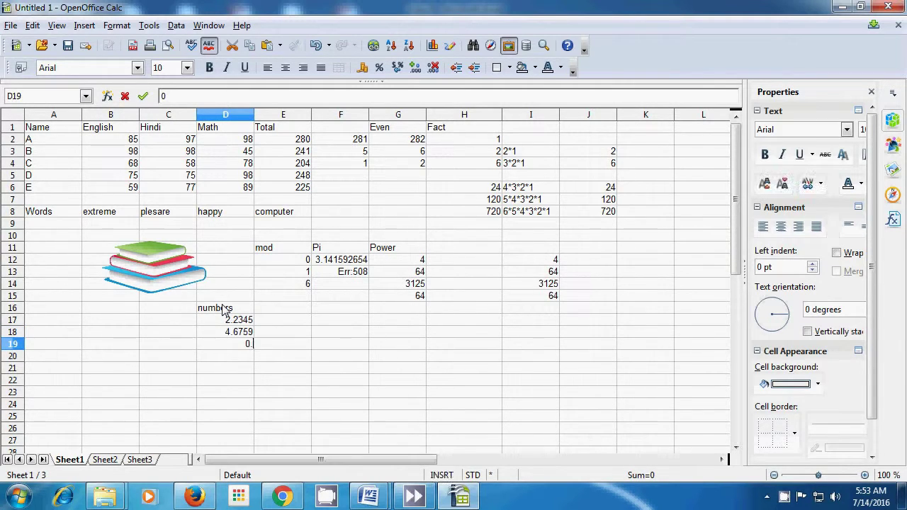
{"action": "type", "text": "6"}
{"action": "key", "text": "Return"}
{"action": "type", "text": "5."}
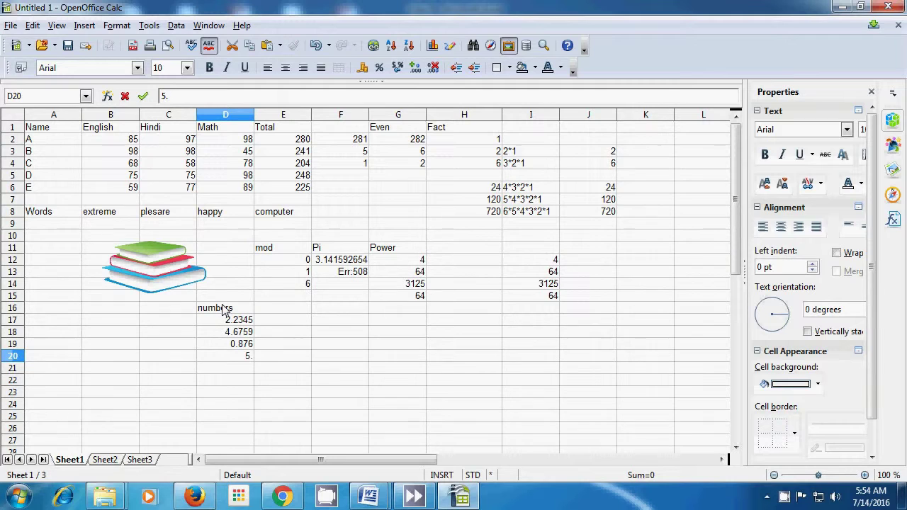
{"action": "type", "text": "4567"}
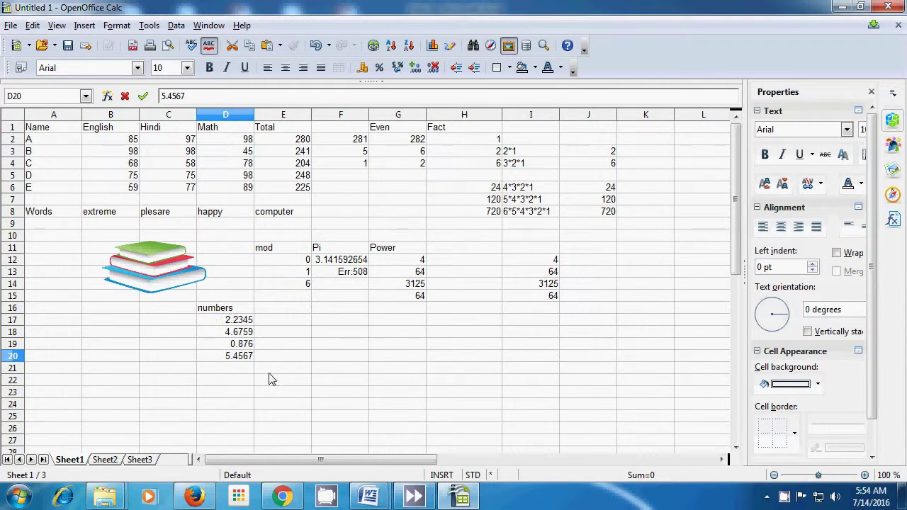
Step: Enter the heading "round" in cell E16 beside the numbers heading
{"action": "left_click", "coordinate": [288, 313]}
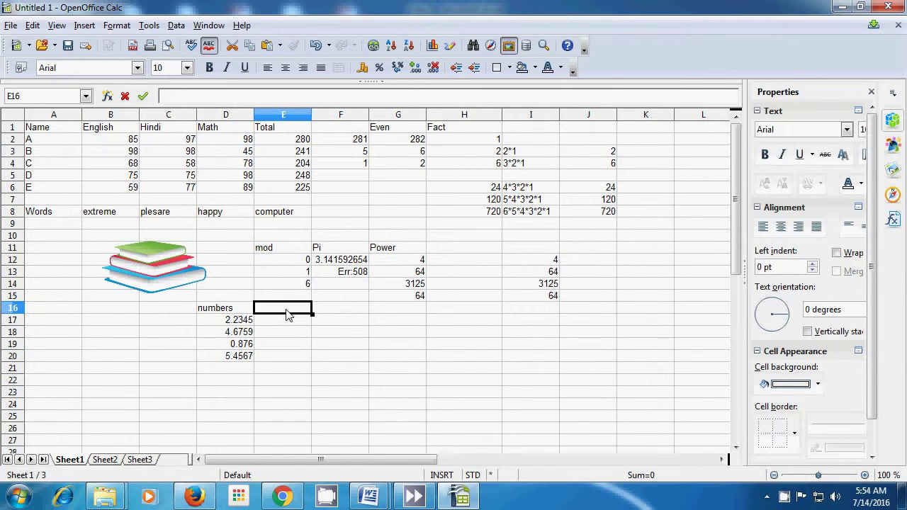
{"action": "type", "text": "round"}
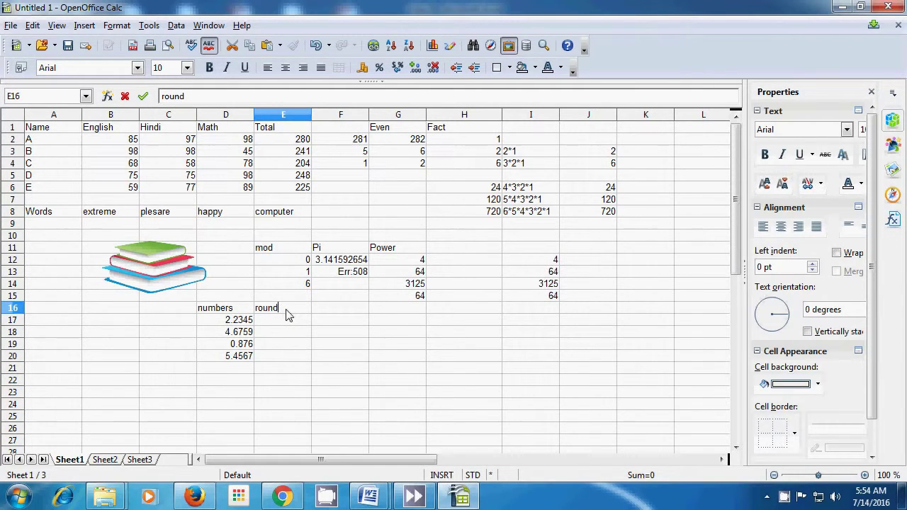
{"action": "key", "text": "Return"}
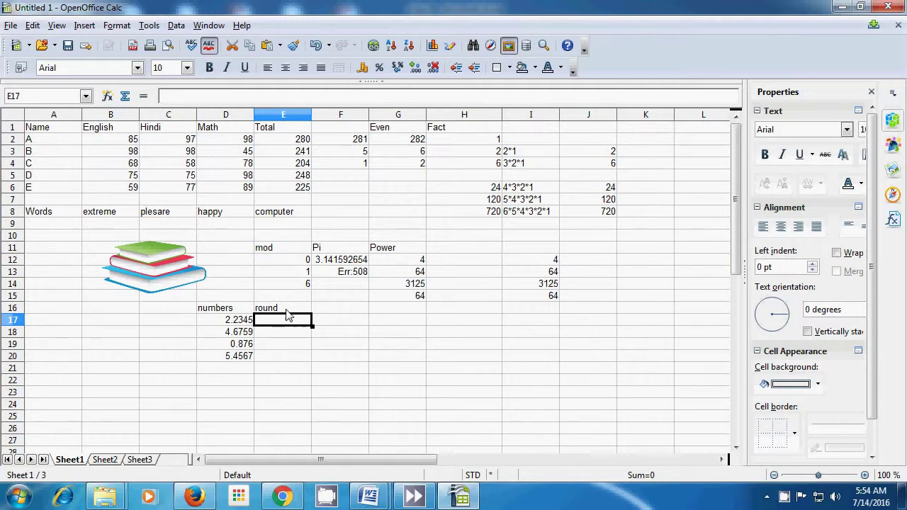
Step: Enter the formula =round(D17;2) in cell E17 to round the first number to two decimal places
{"action": "type", "text": "="}
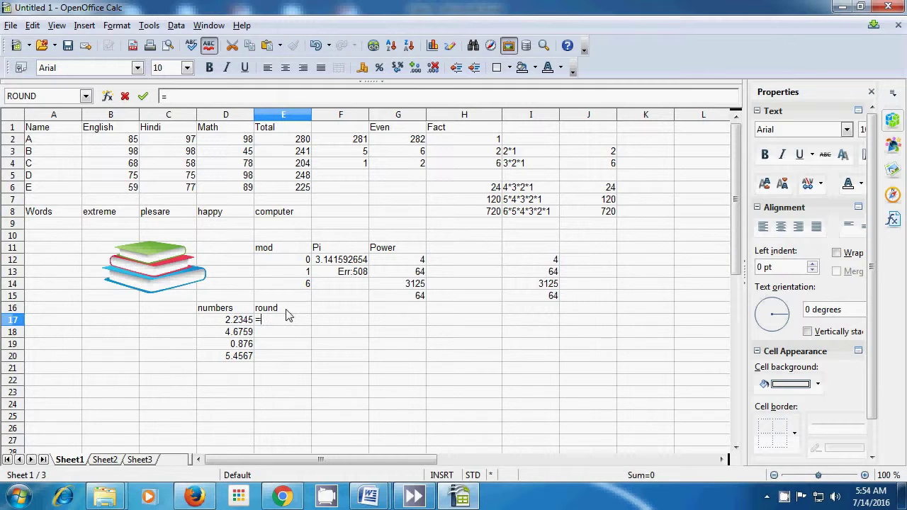
{"action": "type", "text": "roumd"}
{"action": "key", "text": "BackSpace"}
{"action": "key", "text": "BackSpace"}
{"action": "key", "text": "BackSpace"}
{"action": "type", "text": "und"}
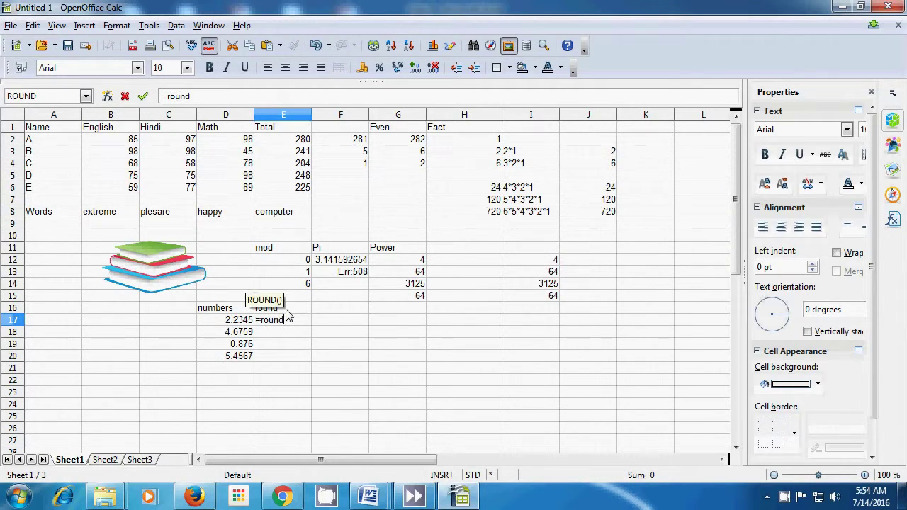
{"action": "type", "text": "("}
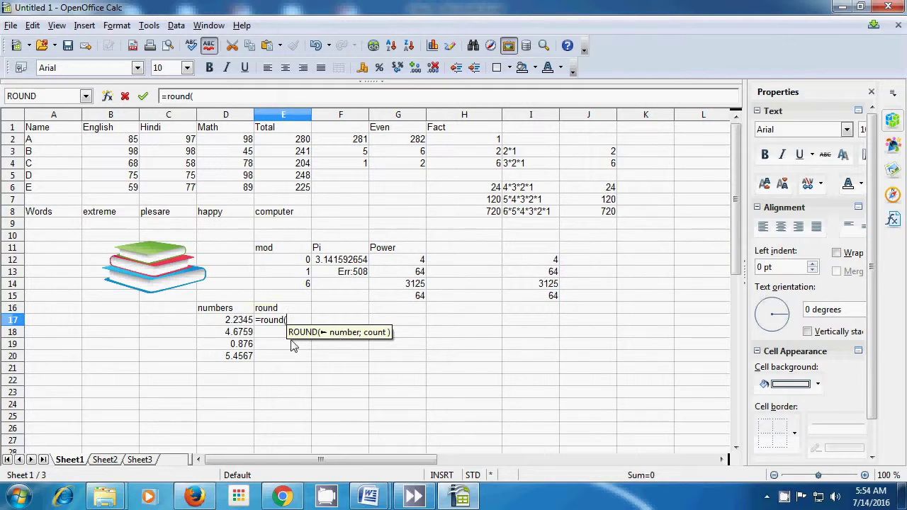
{"action": "left_click", "coordinate": [235, 323]}
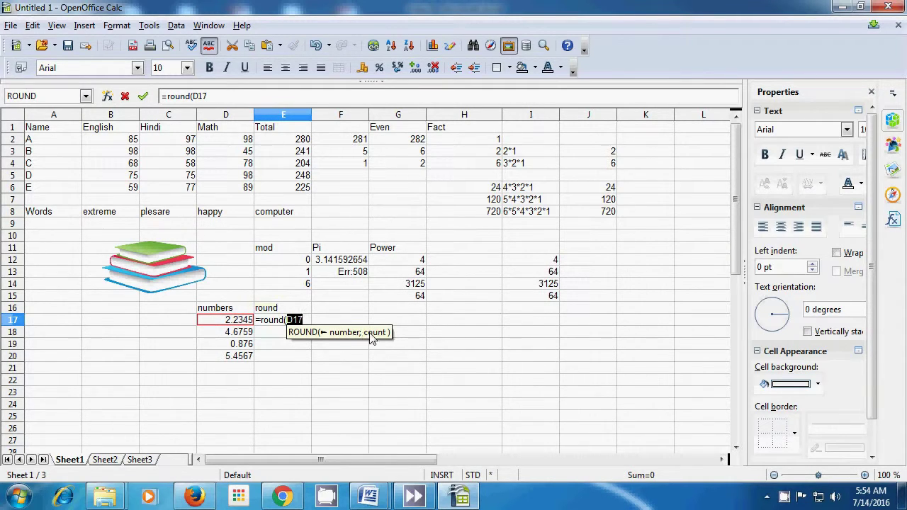
{"action": "type", "text": ";"}
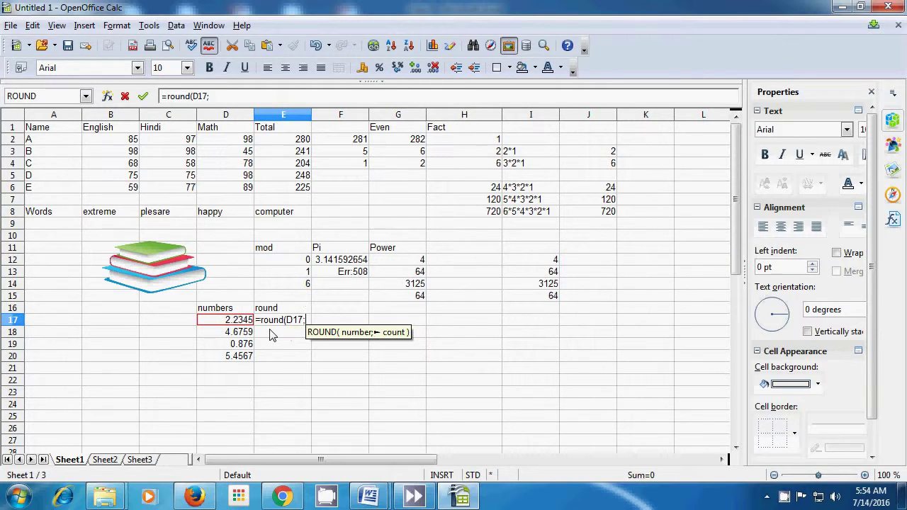
{"action": "type", "text": "2"}
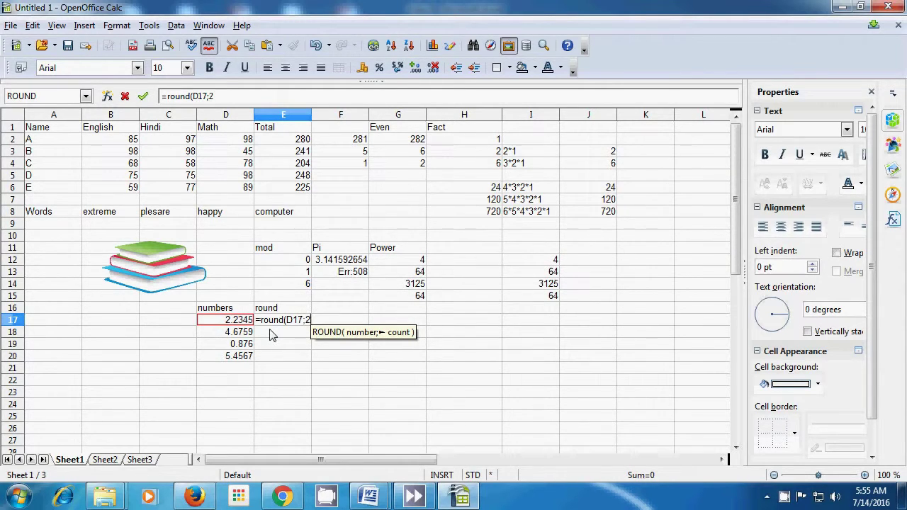
{"action": "type", "text": ")"}
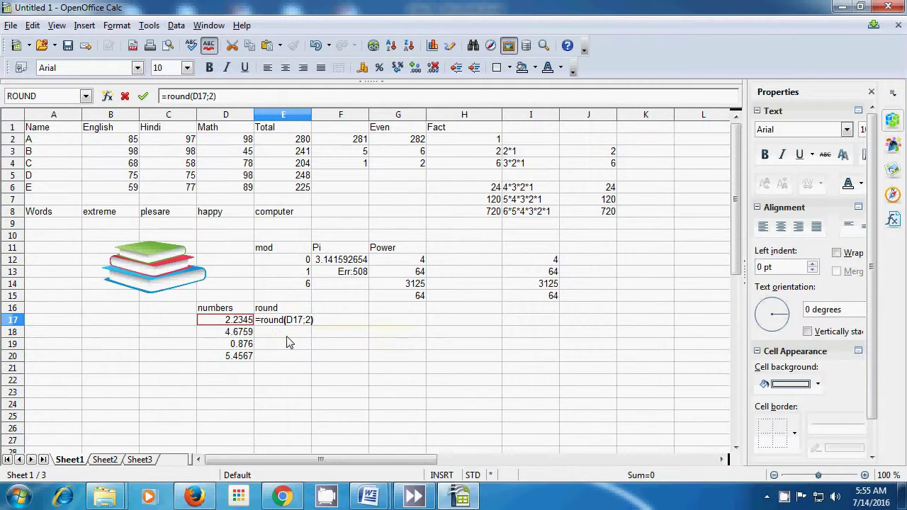
{"action": "key", "text": "Return"}
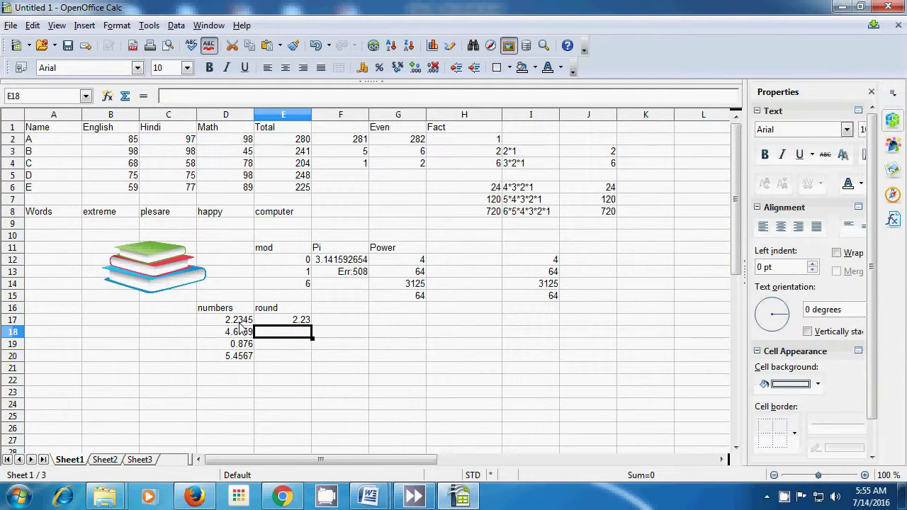
Step: Enter the formula =round(D18;3) in cell E18 to round the second number to three decimal places
{"action": "type", "text": "="}
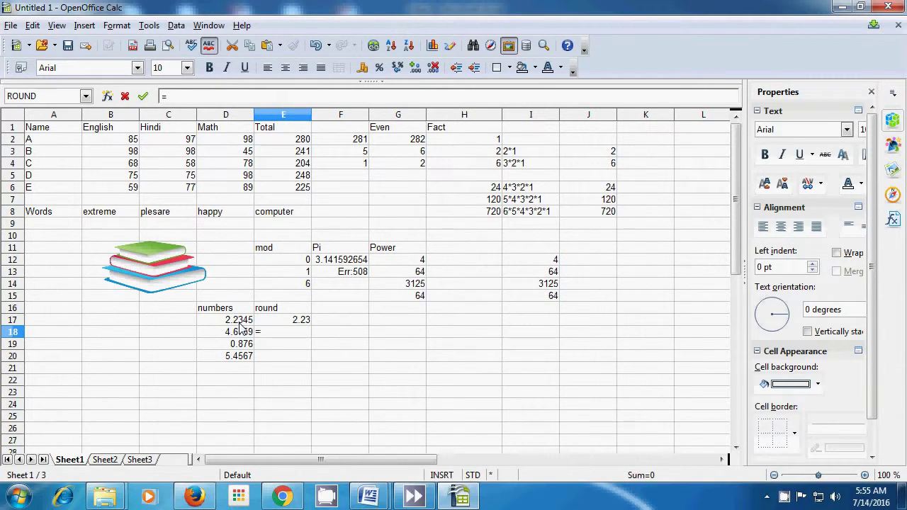
{"action": "type", "text": "ro"}
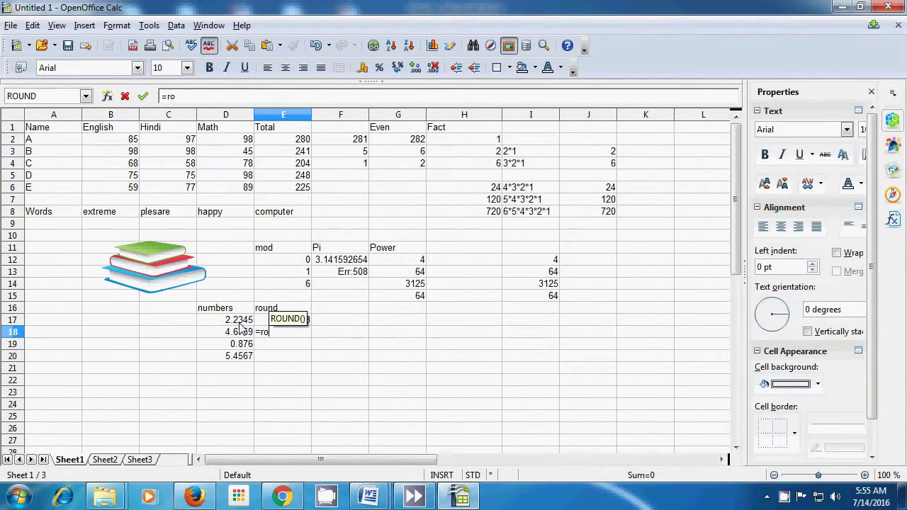
{"action": "type", "text": "un"}
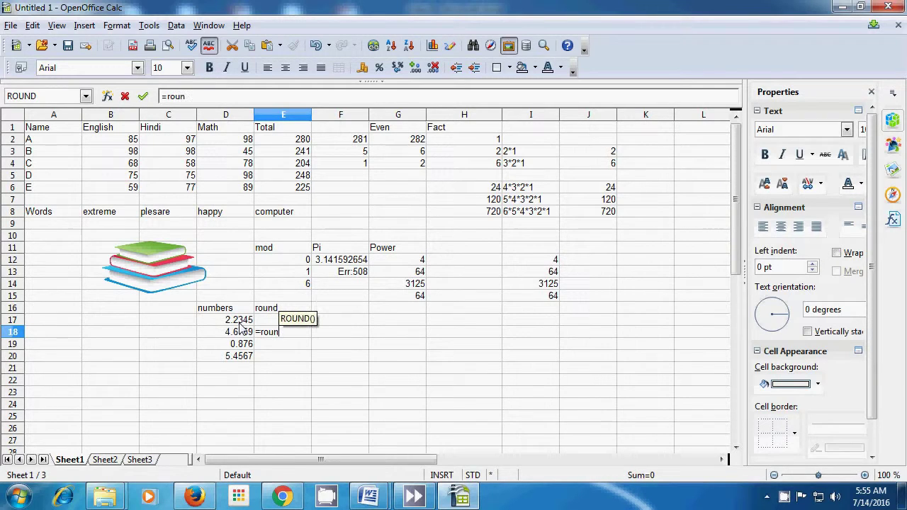
{"action": "type", "text": "d("}
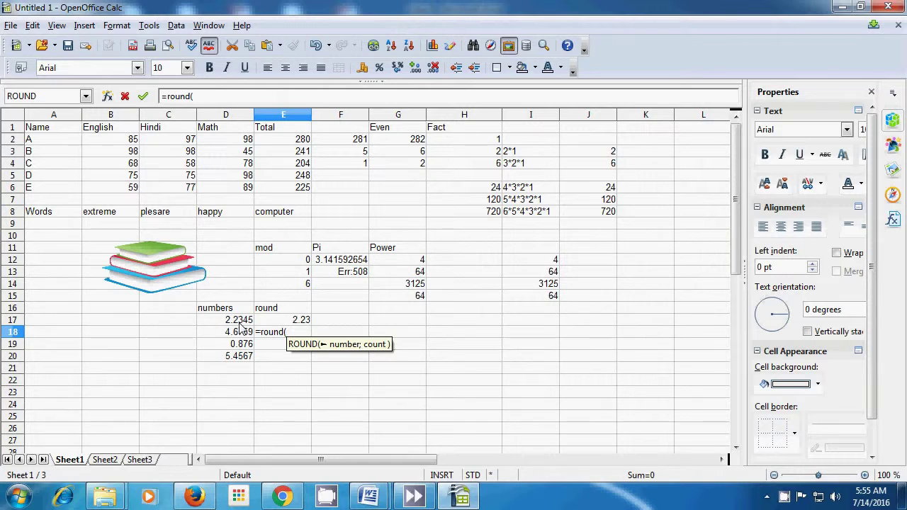
{"action": "left_click", "coordinate": [222, 336]}
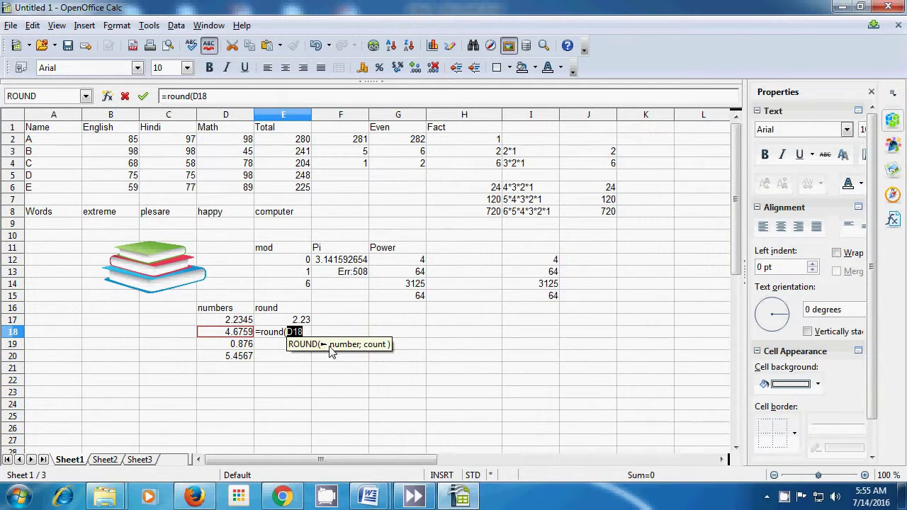
{"action": "type", "text": ";"}
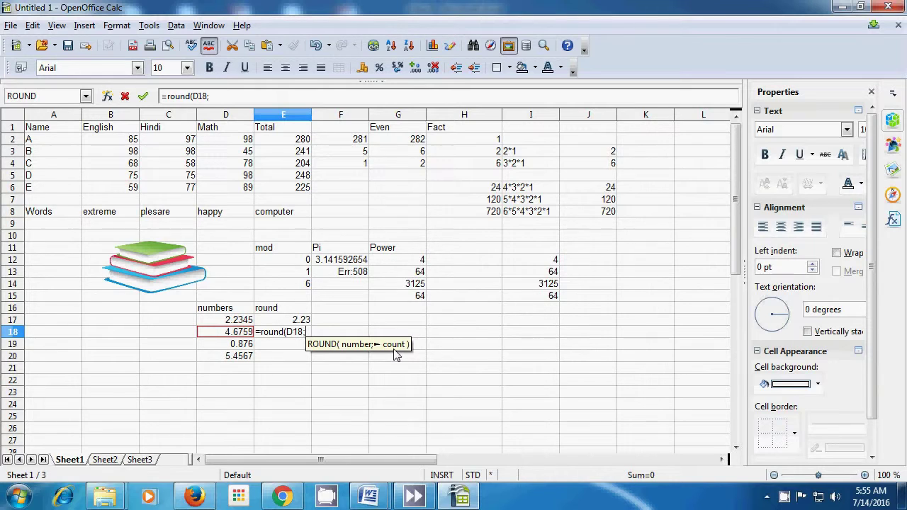
{"action": "type", "text": "3"}
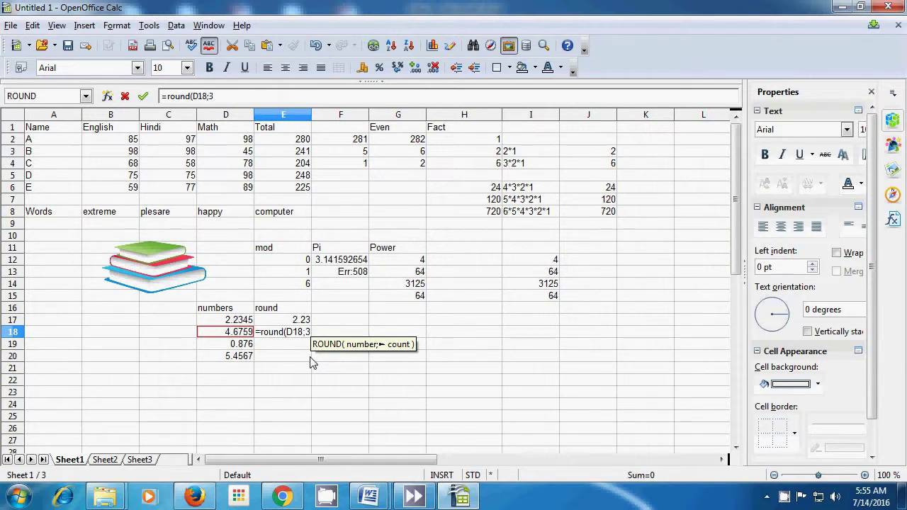
{"action": "type", "text": ")"}
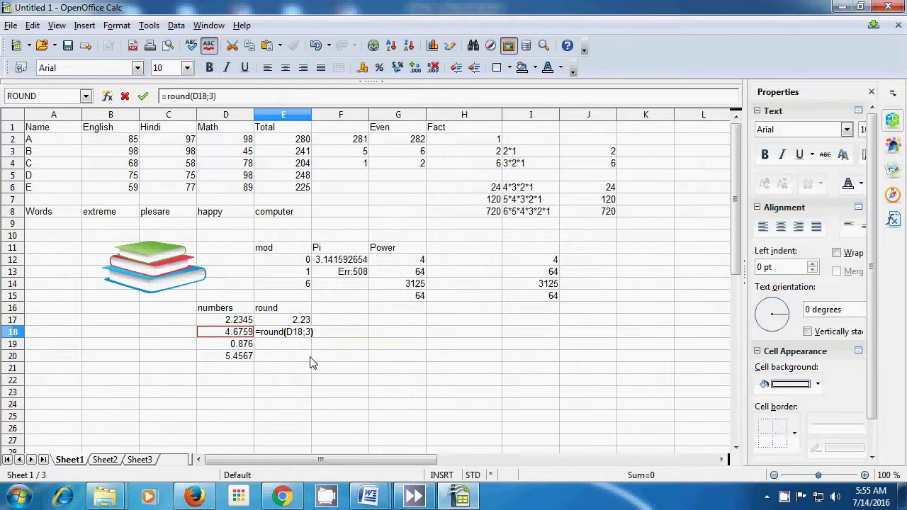
{"action": "key", "text": "Return"}
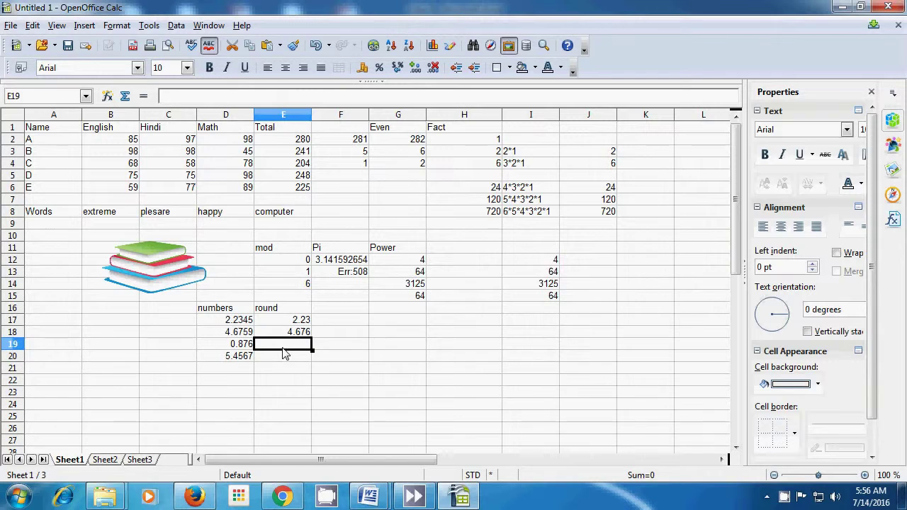
Step: Enter the formula =round(D19;1) in cell E19 to round the third number to one decimal place
{"action": "type", "text": "="}
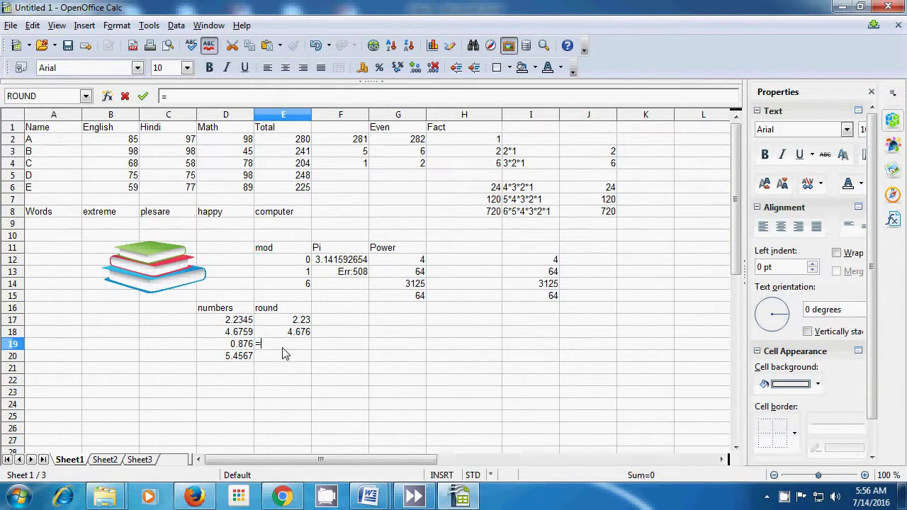
{"action": "type", "text": "cont"}
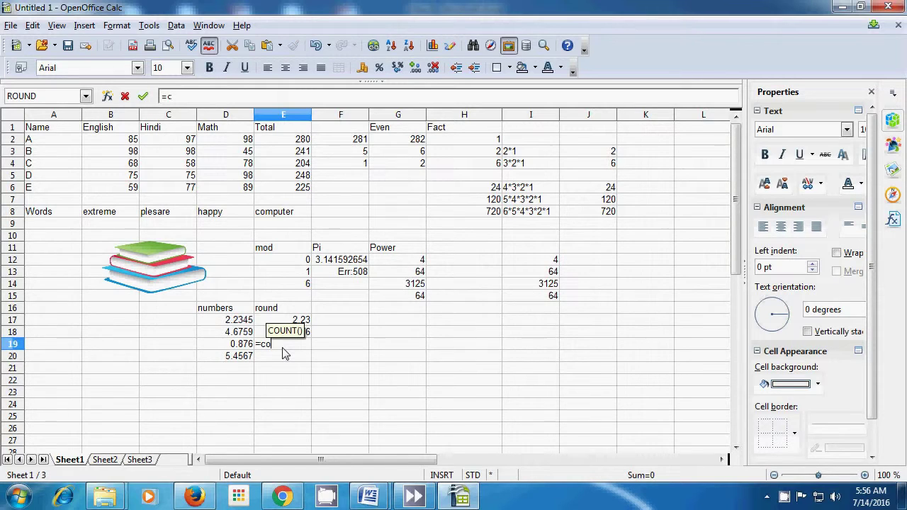
{"action": "key", "text": "BackSpace"}
{"action": "key", "text": "BackSpace"}
{"action": "key", "text": "BackSpace"}
{"action": "key", "text": "BackSpace"}
{"action": "type", "text": "round"}
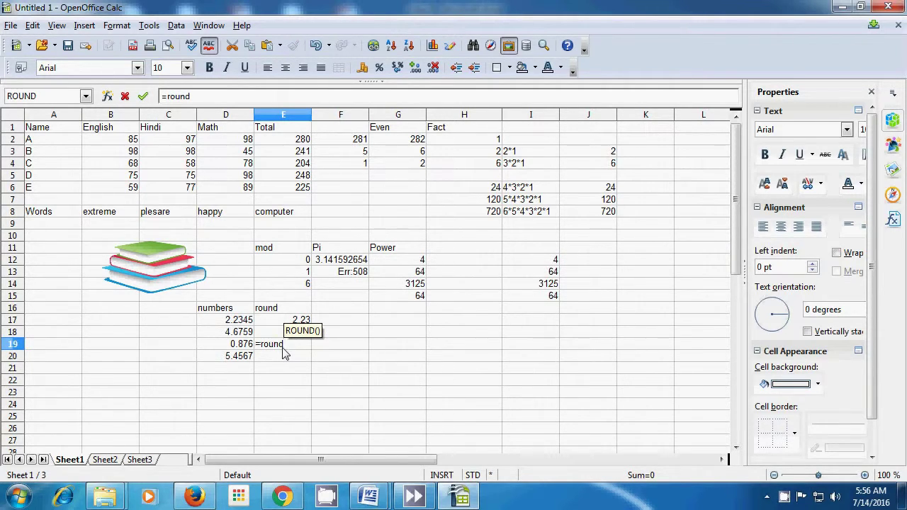
{"action": "type", "text": "("}
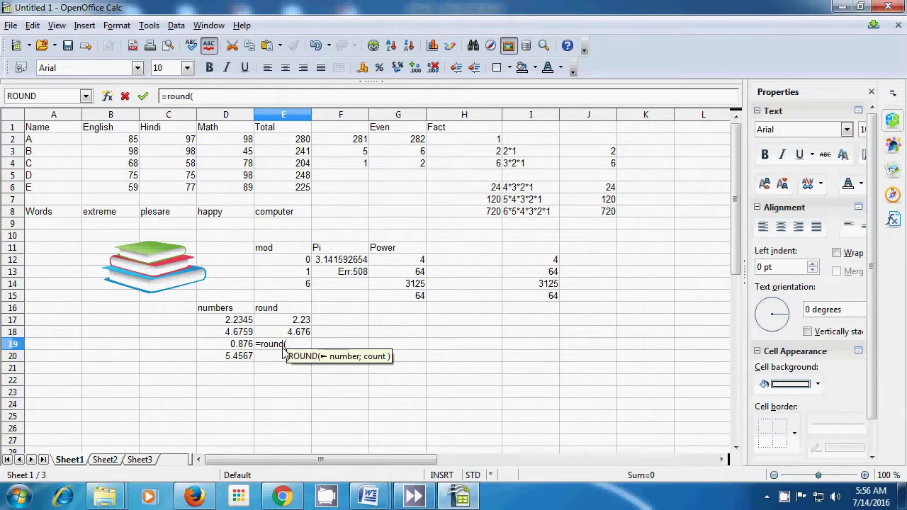
{"action": "left_click", "coordinate": [244, 345]}
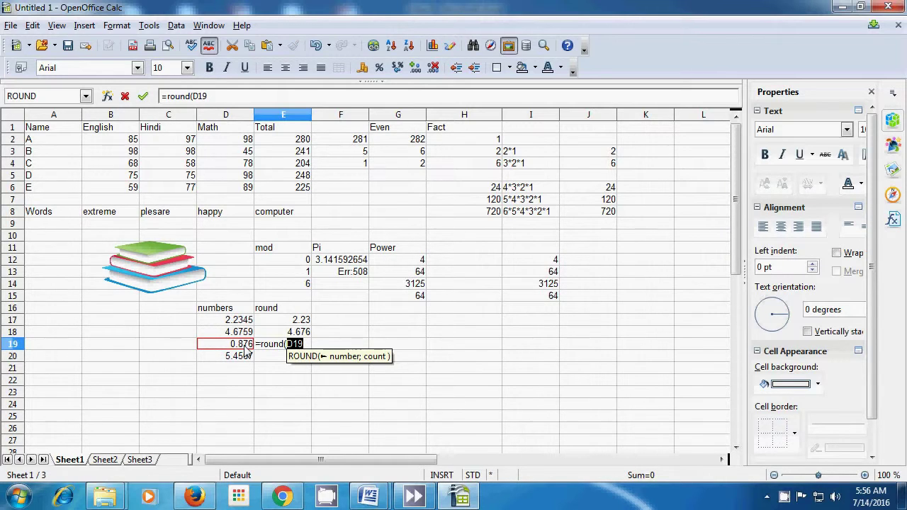
{"action": "type", "text": ";"}
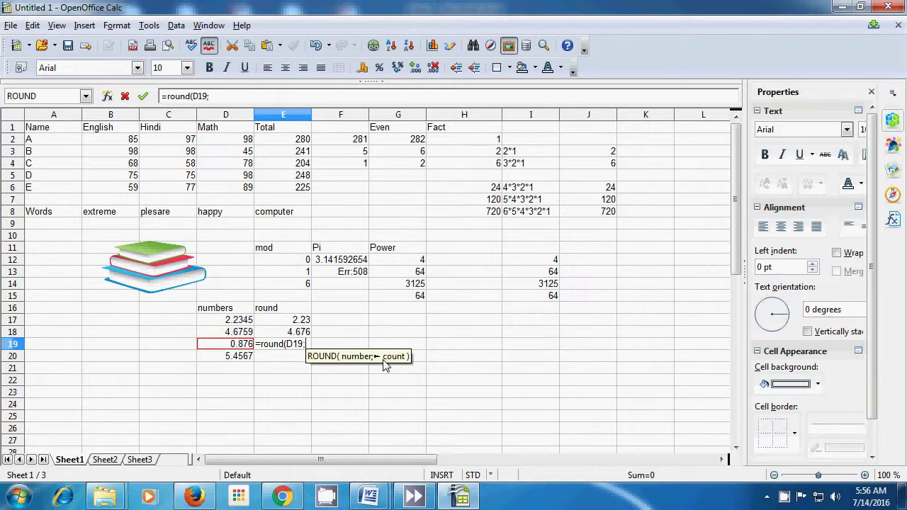
{"action": "type", "text": "1"}
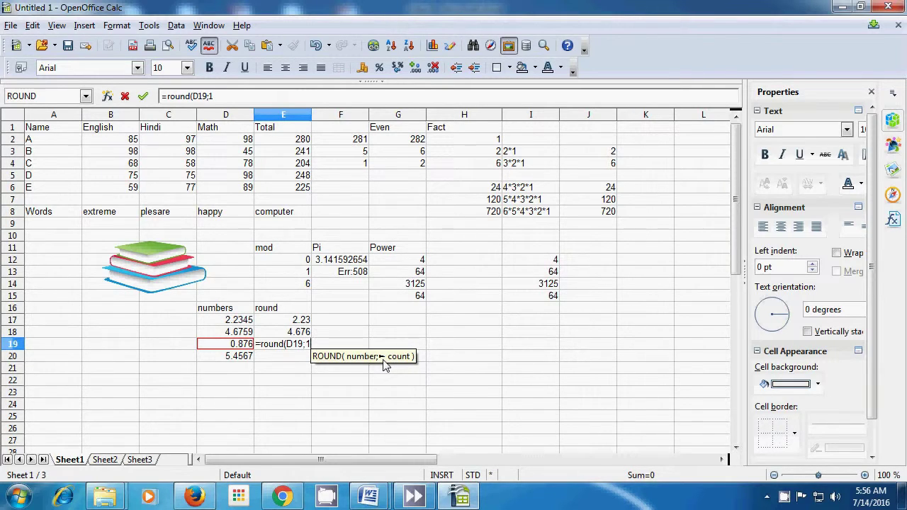
{"action": "type", "text": ")"}
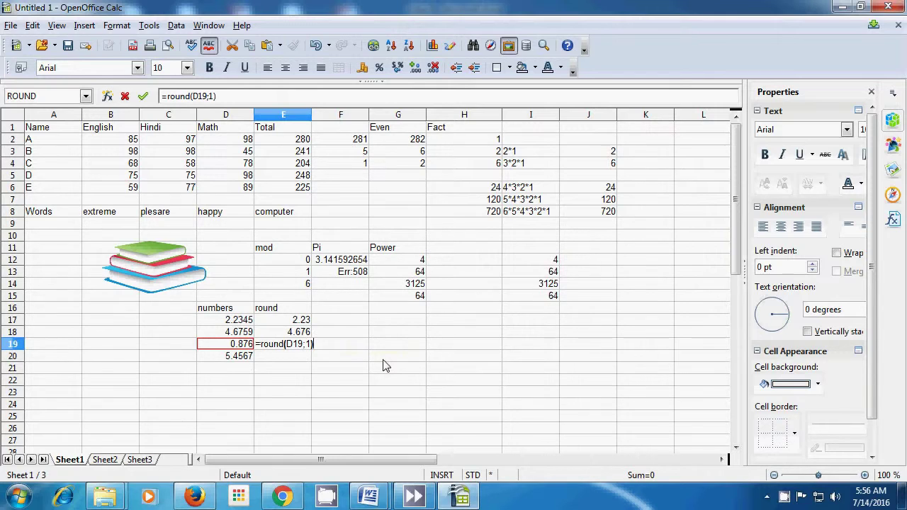
{"action": "key", "text": "Return"}
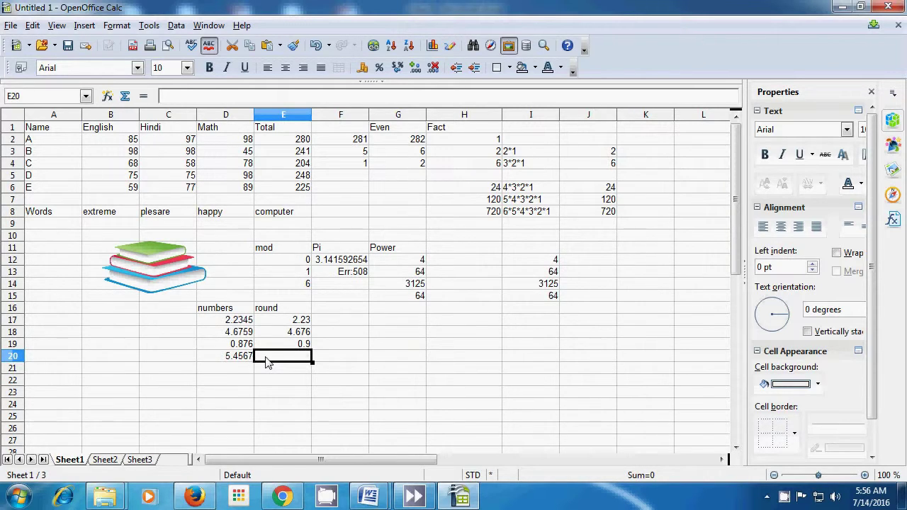
Step: Enter the formula =round(D20;1) in cell E20 to round the fourth number to one decimal place
{"action": "type", "text": "="}
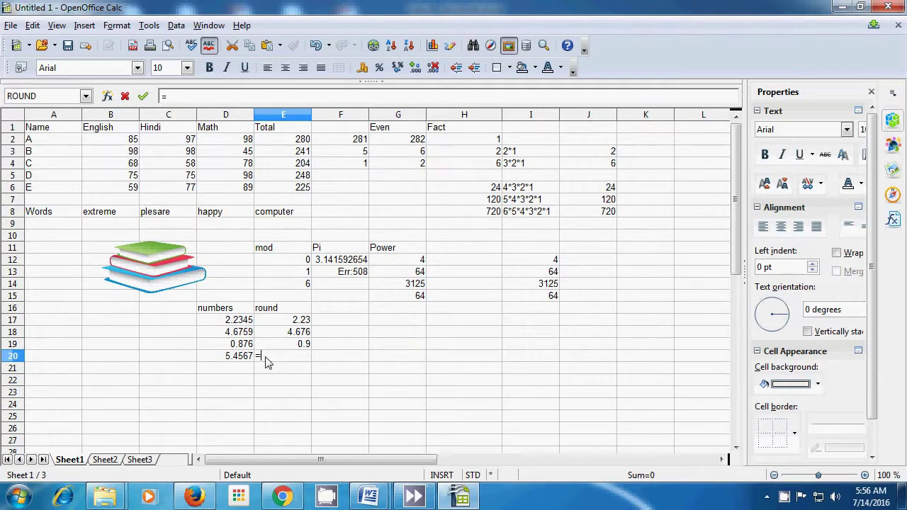
{"action": "type", "text": "round"}
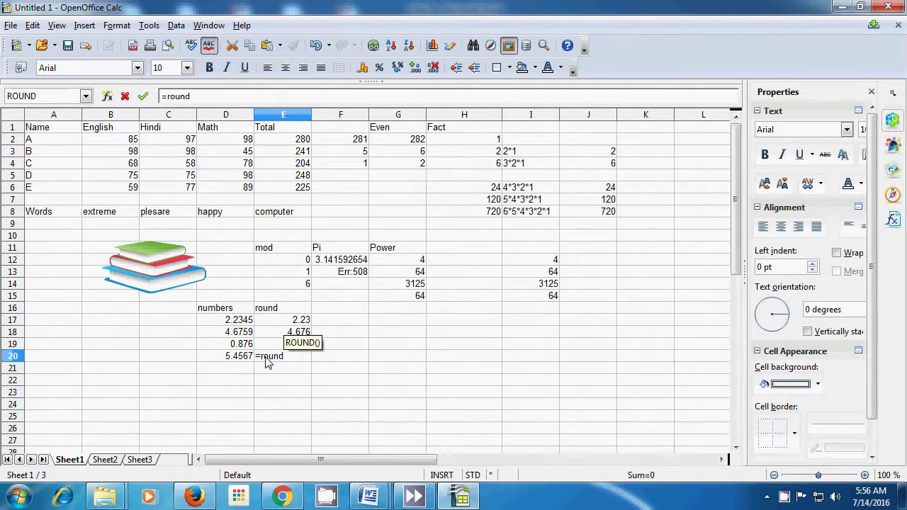
{"action": "type", "text": "("}
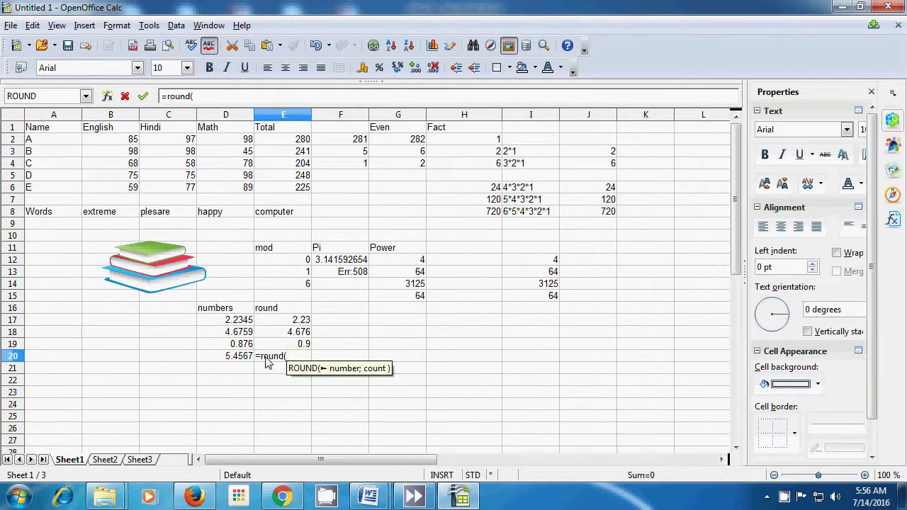
{"action": "left_click", "coordinate": [233, 361]}
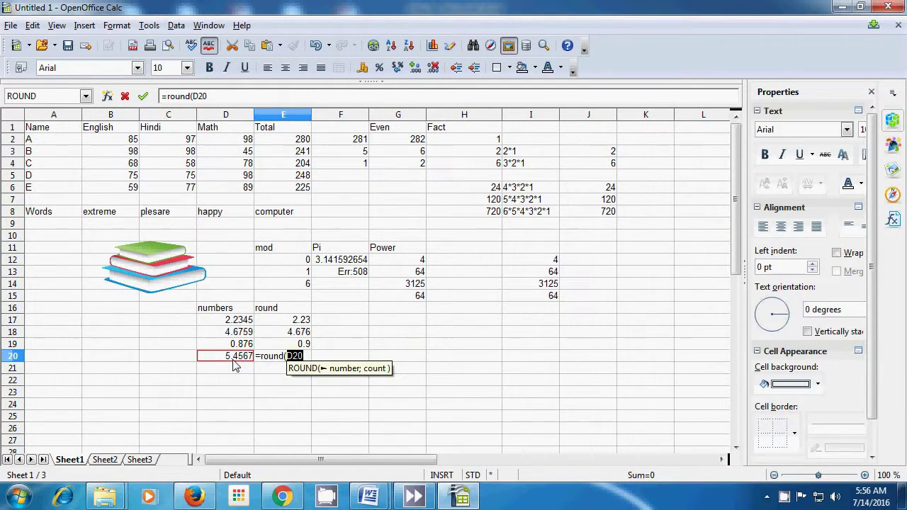
{"action": "type", "text": ";"}
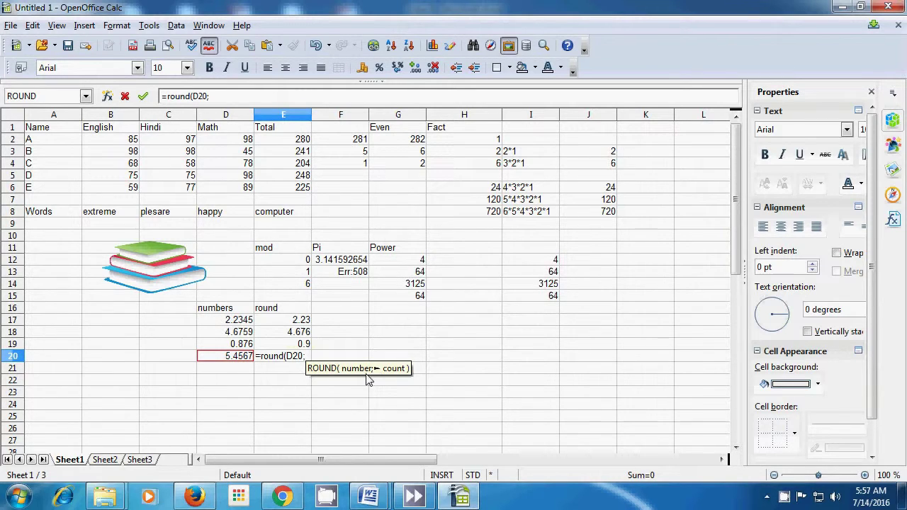
{"action": "type", "text": "1"}
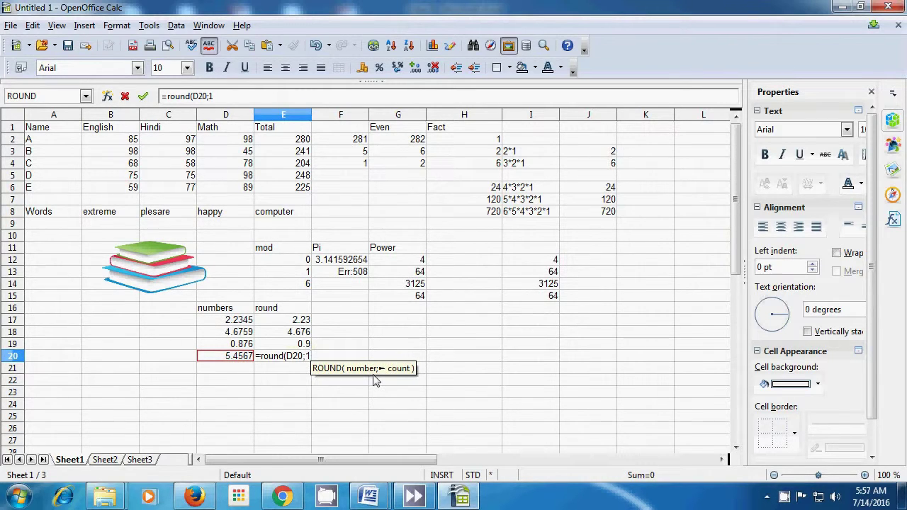
{"action": "type", "text": ")"}
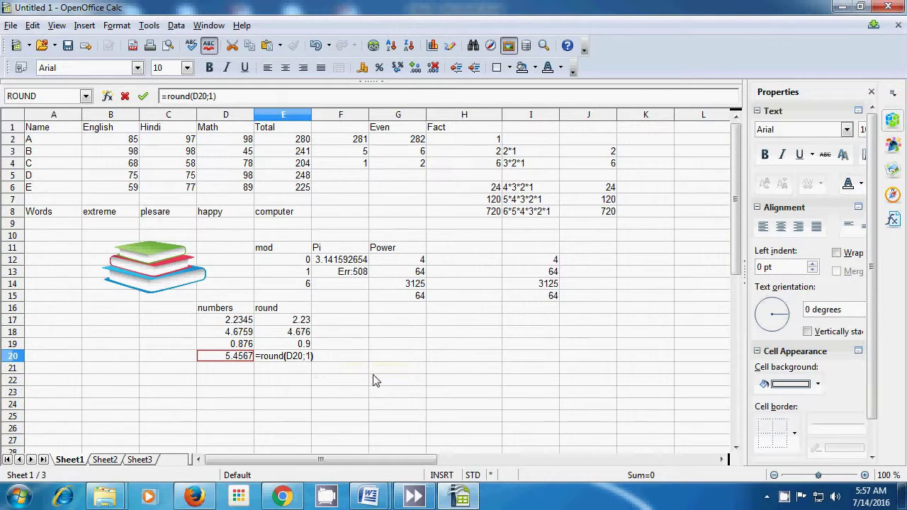
{"action": "key", "text": "Return"}
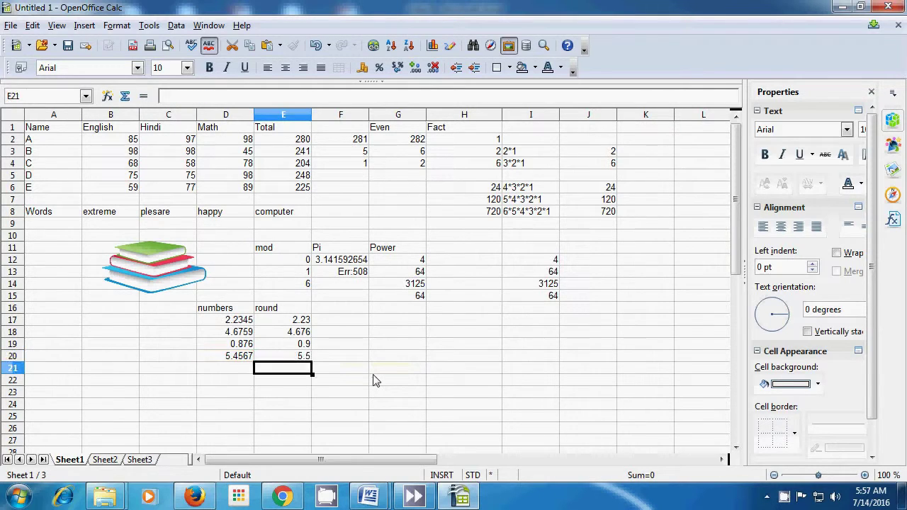
Step: Enter the heading "Squire Root" in cell G16, below the Power results
{"action": "left_click", "coordinate": [389, 361]}
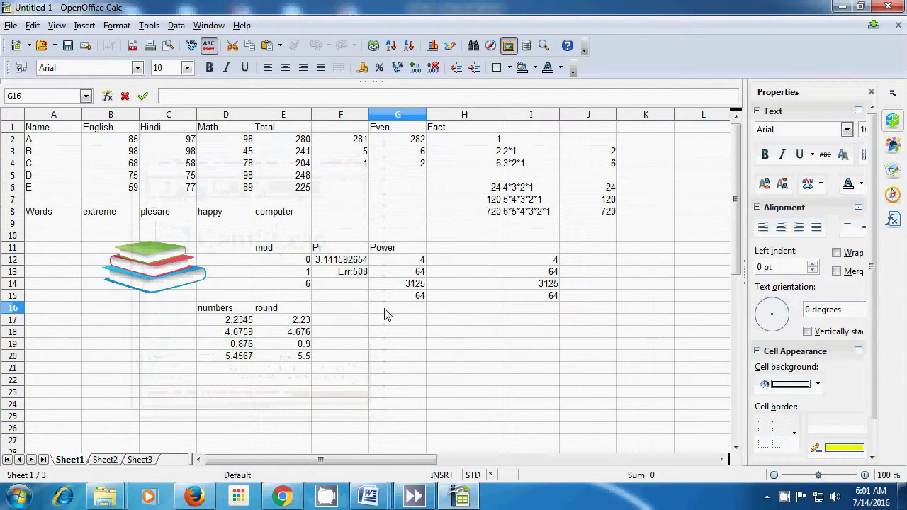
{"action": "type", "text": "Squ"}
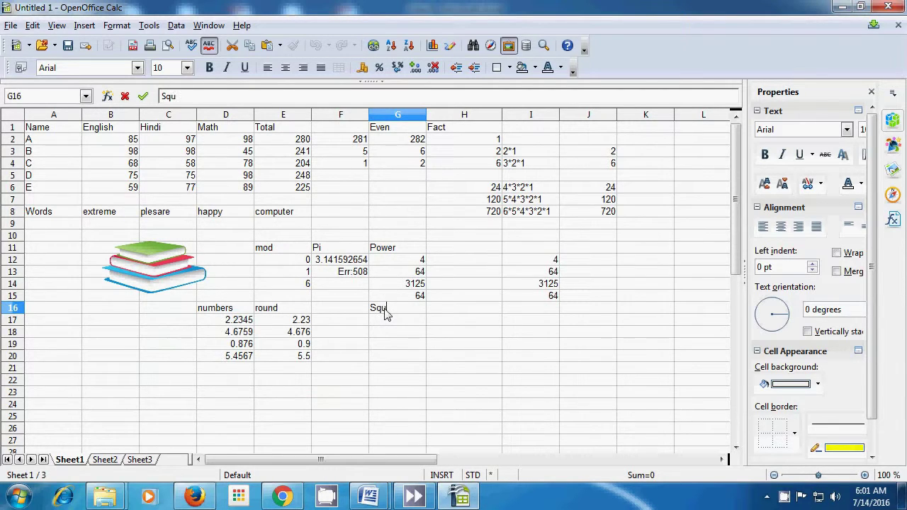
{"action": "type", "text": "ire Root"}
{"action": "left_click", "coordinate": [392, 324]}
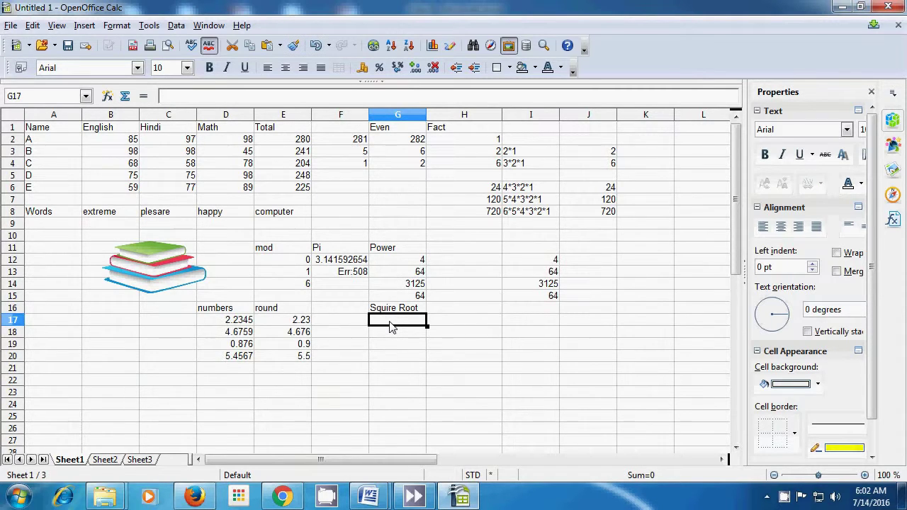
Step: Enter the formula =Sqrt(25) in cell G17 to calculate the square root of 25
{"action": "type", "text": "="}
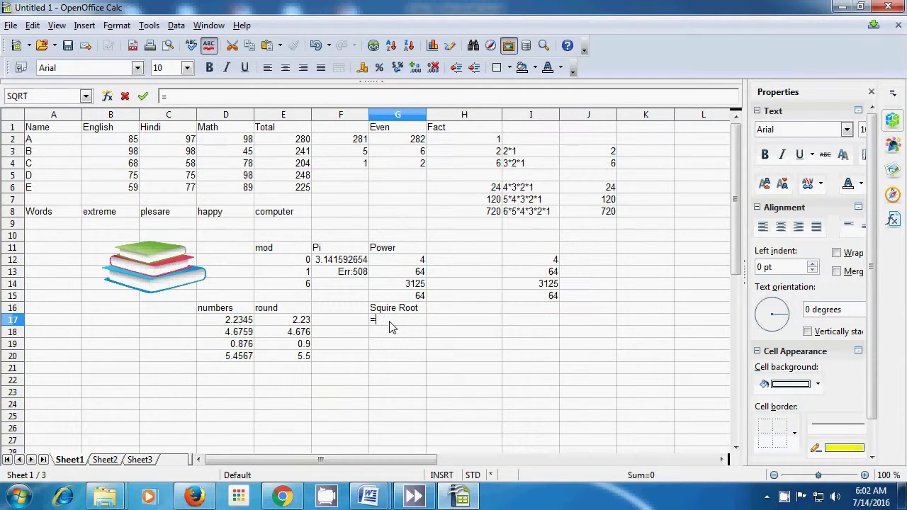
{"action": "type", "text": "Sq"}
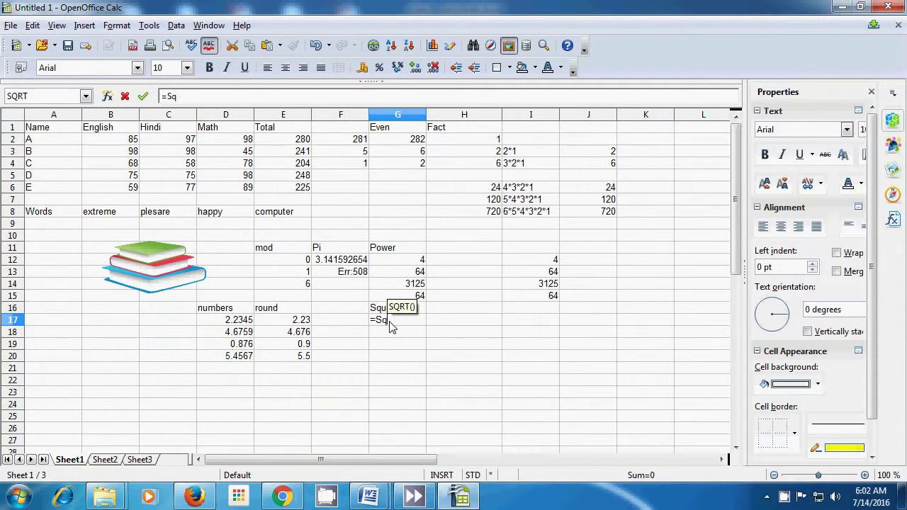
{"action": "type", "text": "rt("}
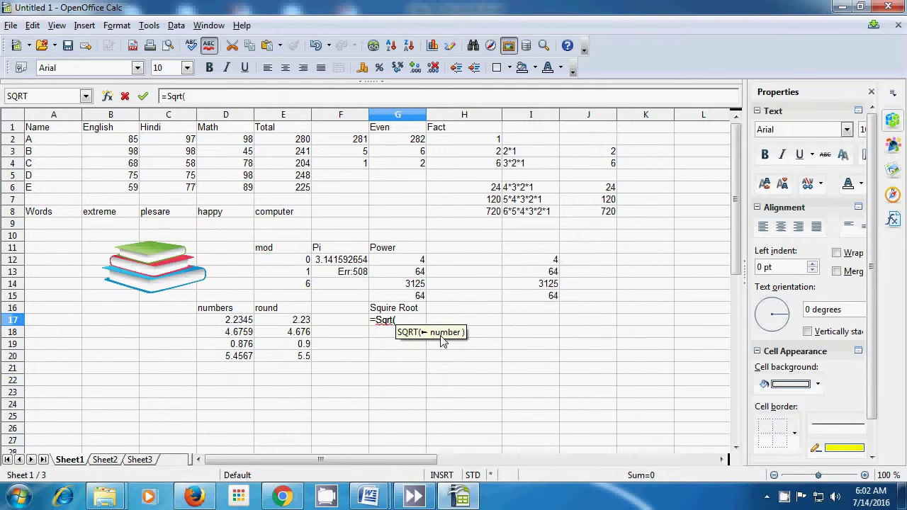
{"action": "type", "text": "25"}
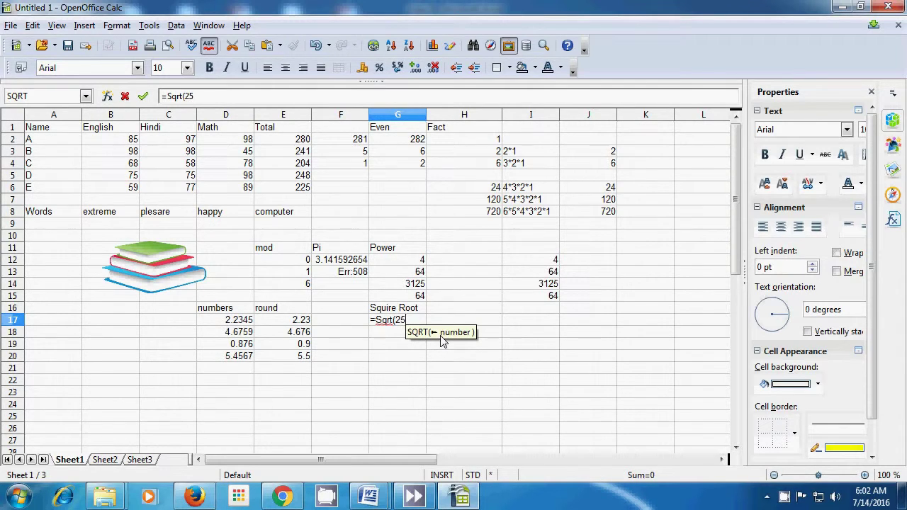
{"action": "type", "text": ")"}
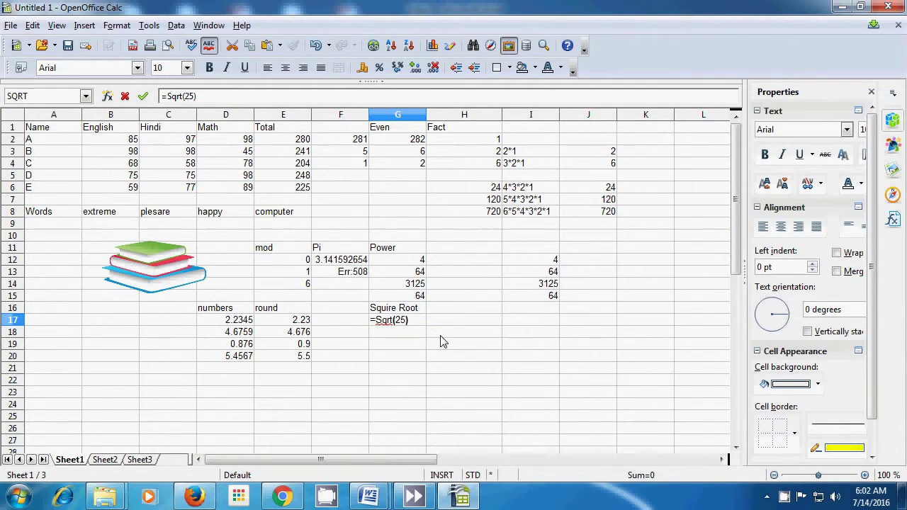
{"action": "key", "text": "Return"}
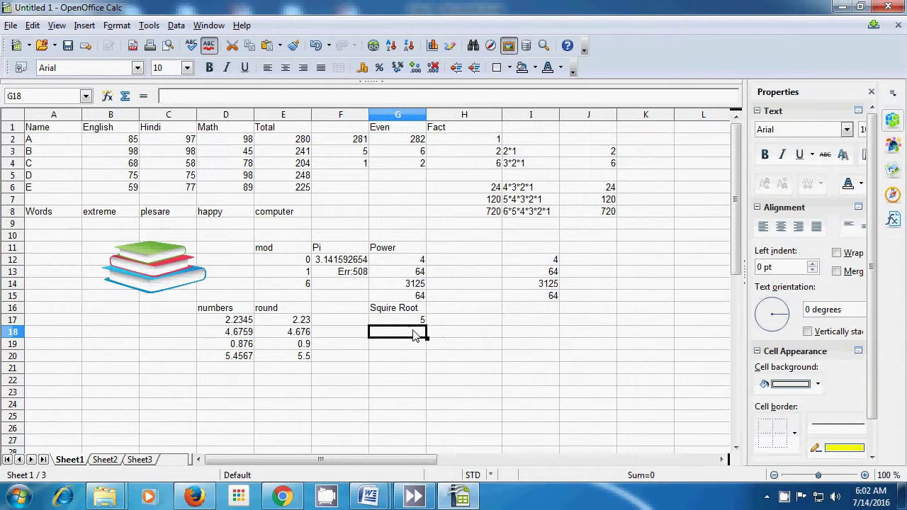
Step: Enter the formula =Sqrt(49) in cell G18 to calculate the square root of 49
{"action": "type", "text": "="}
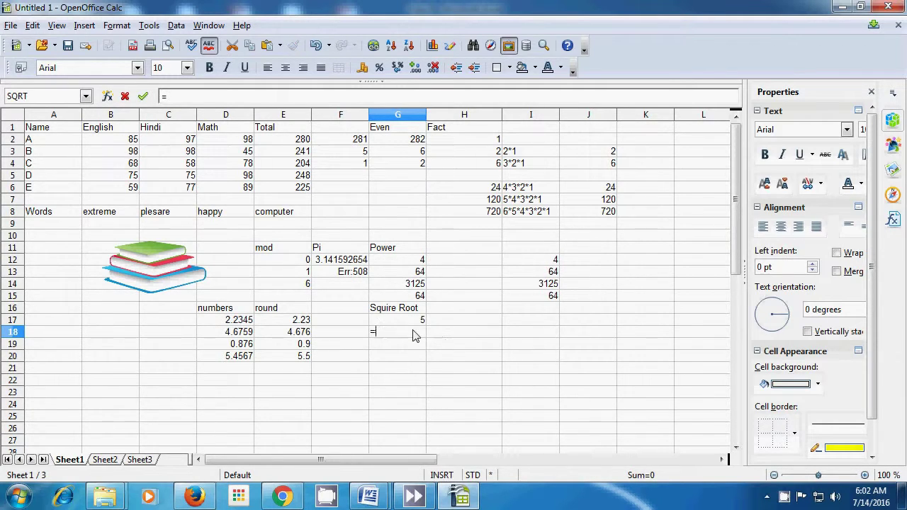
{"action": "type", "text": "Sqrt"}
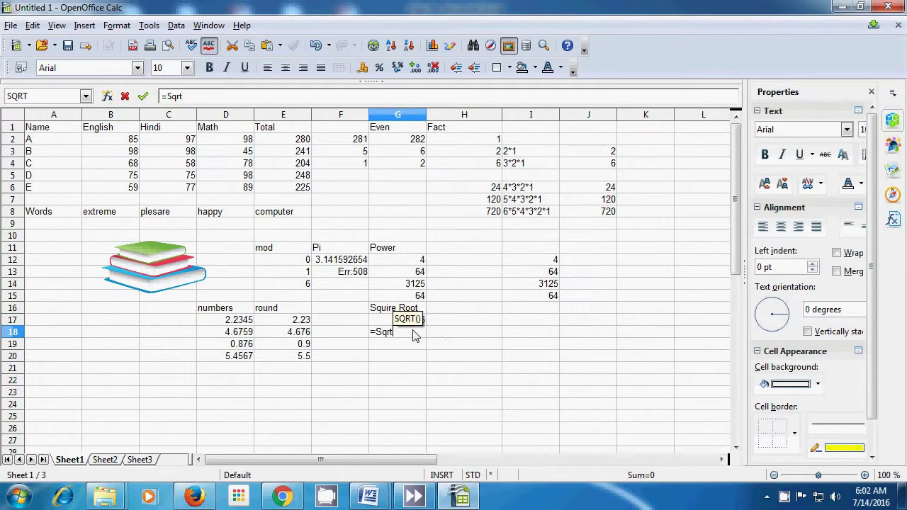
{"action": "type", "text": "("}
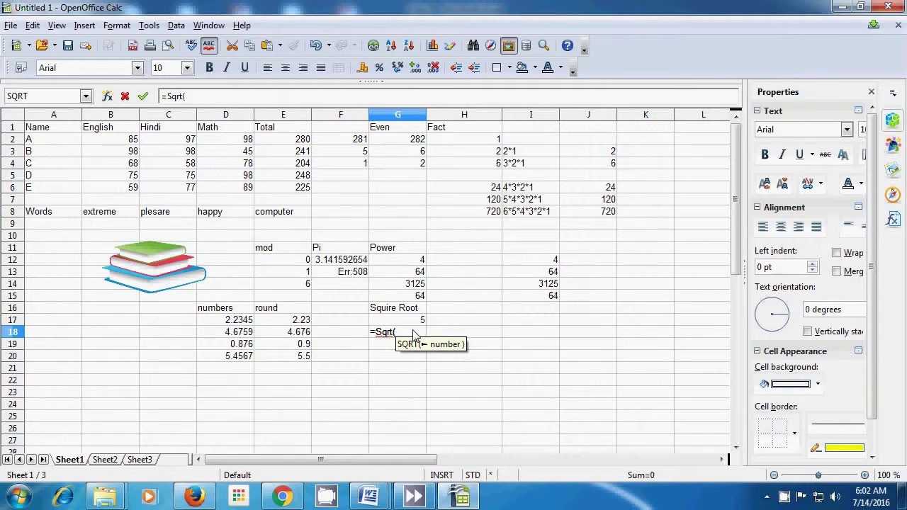
{"action": "type", "text": "49"}
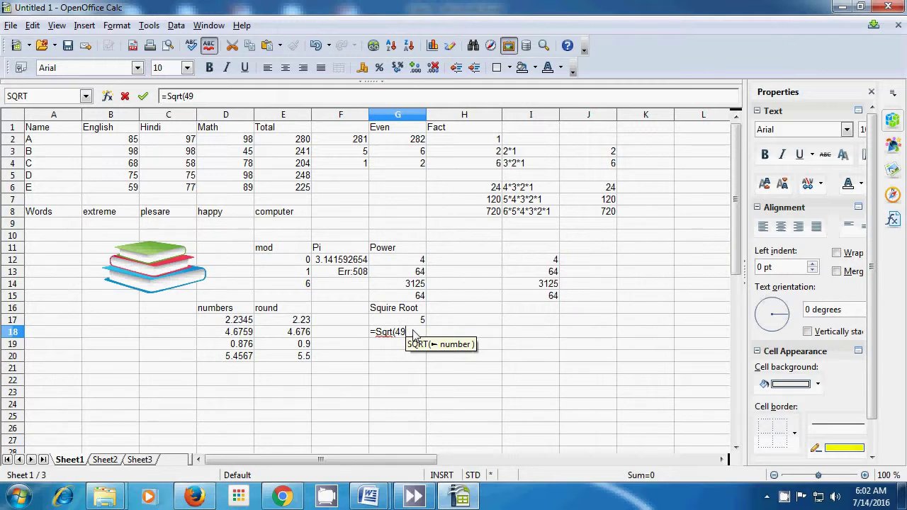
{"action": "type", "text": ")"}
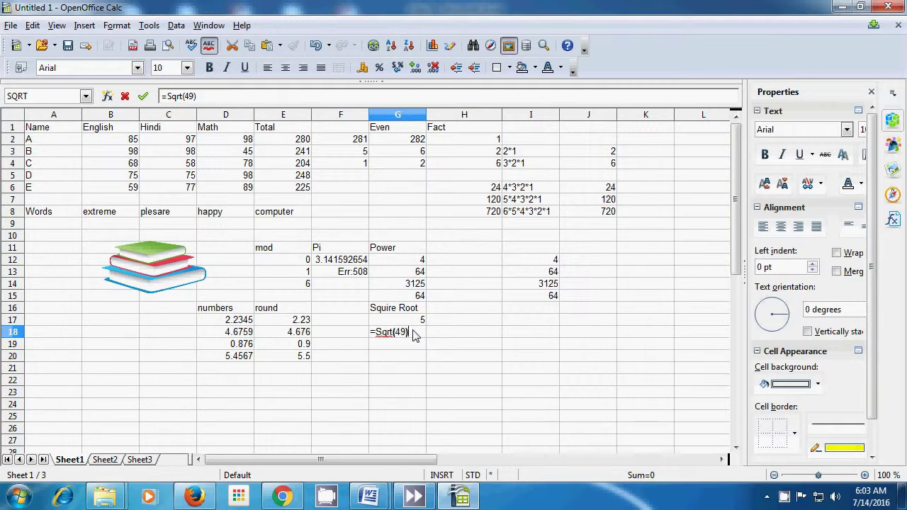
{"action": "key", "text": "Return"}
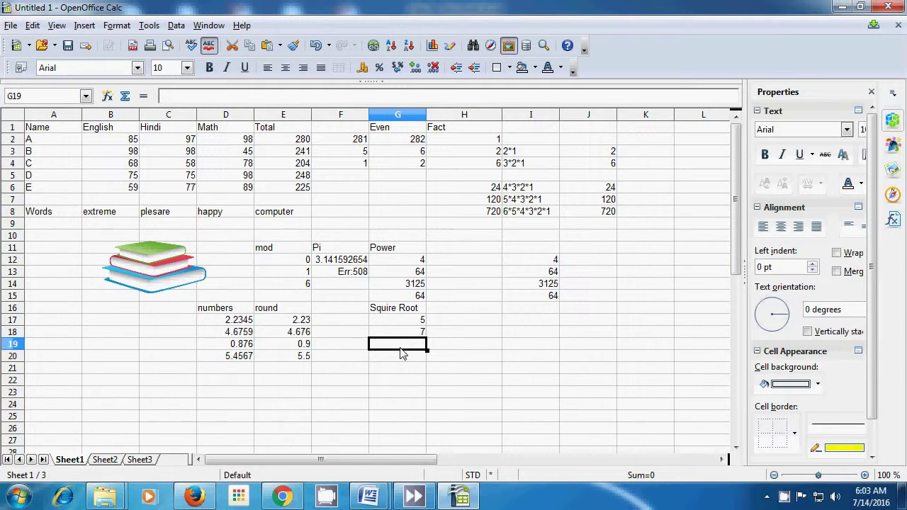
Step: Enter the formula =Sqrt(100) in cell G19 to calculate the square root of 100
{"action": "type", "text": "="}
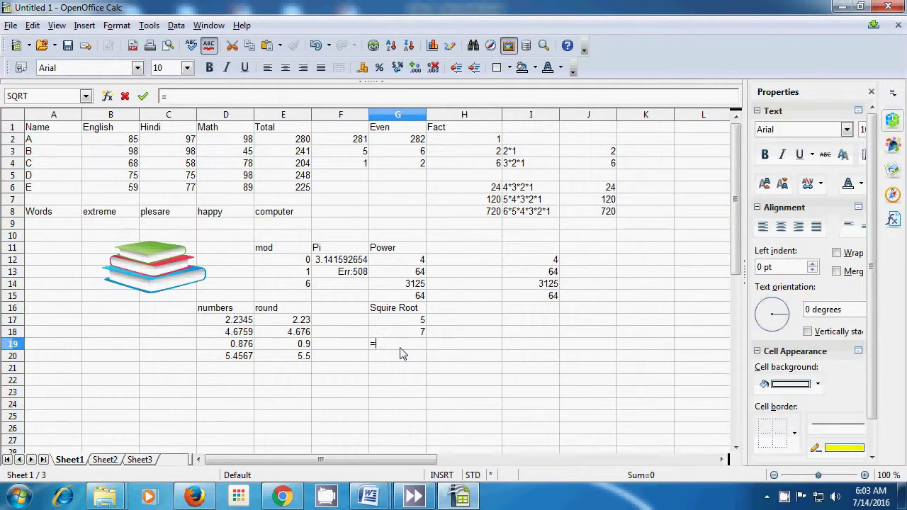
{"action": "type", "text": "Sq"}
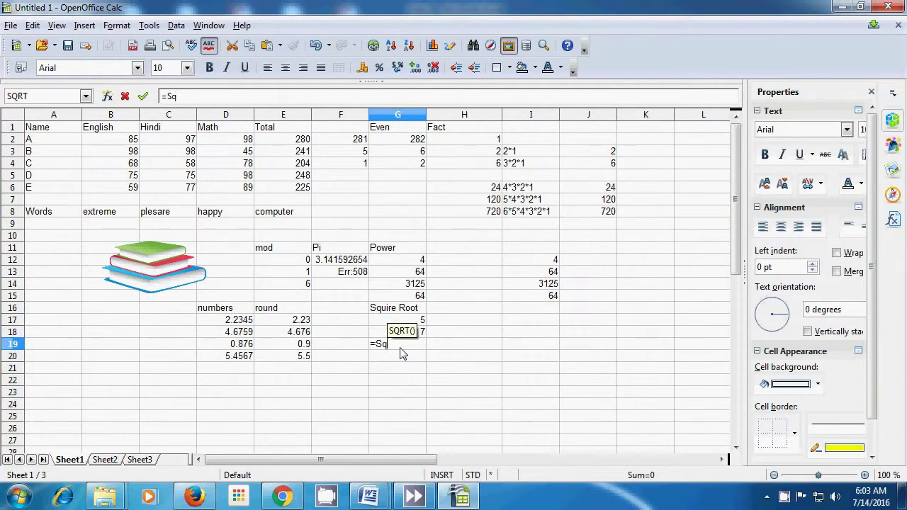
{"action": "type", "text": "rt("}
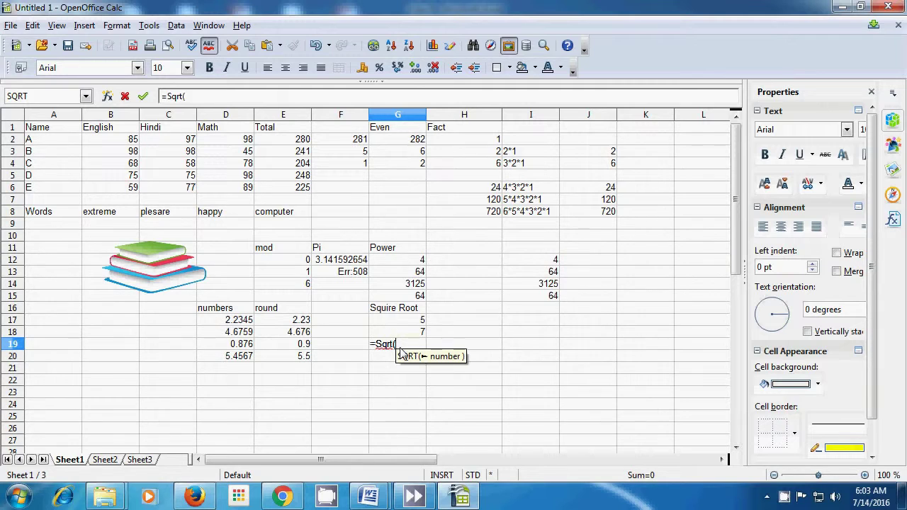
{"action": "type", "text": "1"}
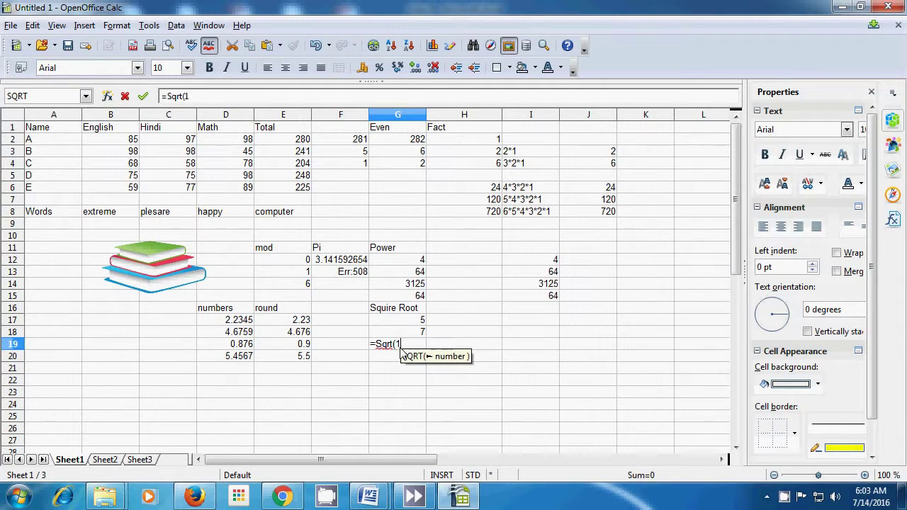
{"action": "type", "text": "00"}
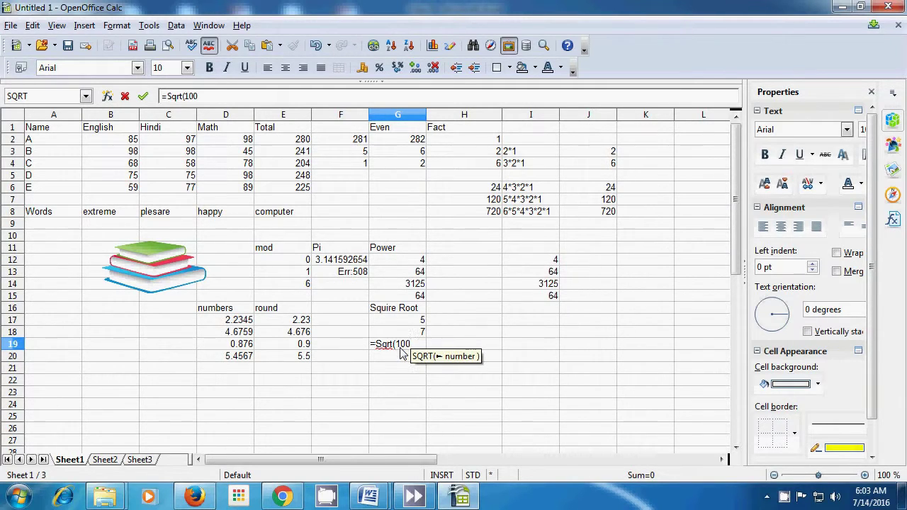
{"action": "type", "text": ")"}
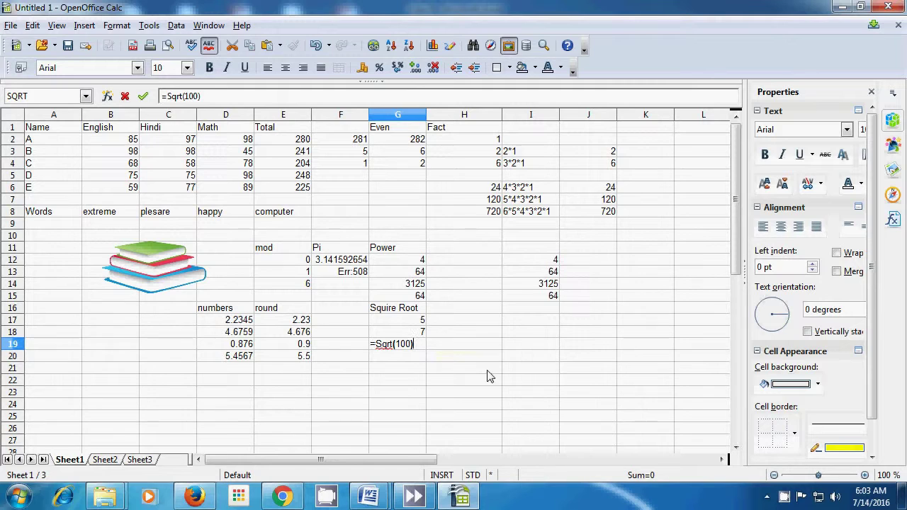
{"action": "key", "text": "Return"}
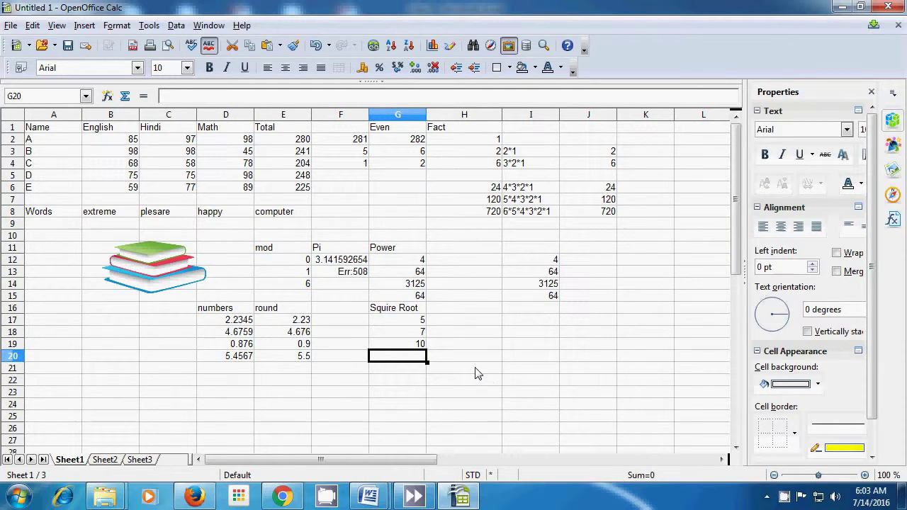
Step: Enter the formula =sqrt(200) in cell G20 to calculate the square root of 200
{"action": "type", "text": "="}
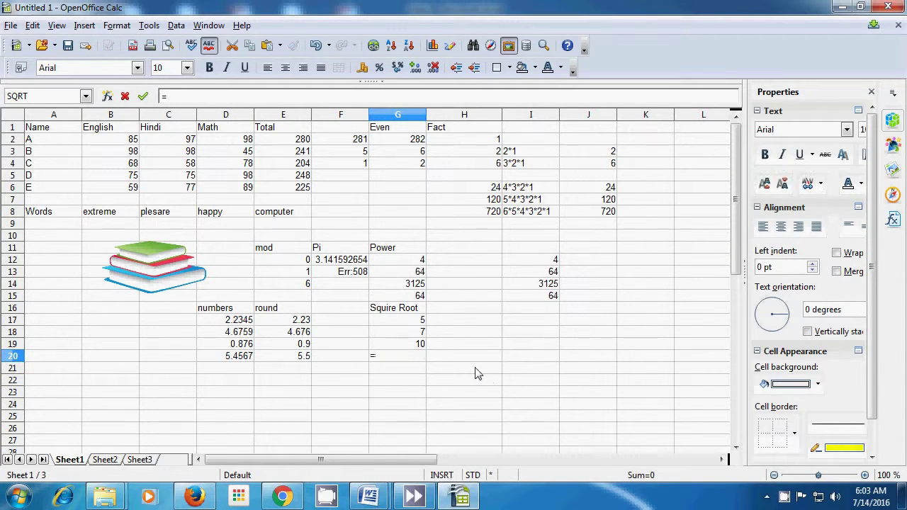
{"action": "type", "text": "sqrt("}
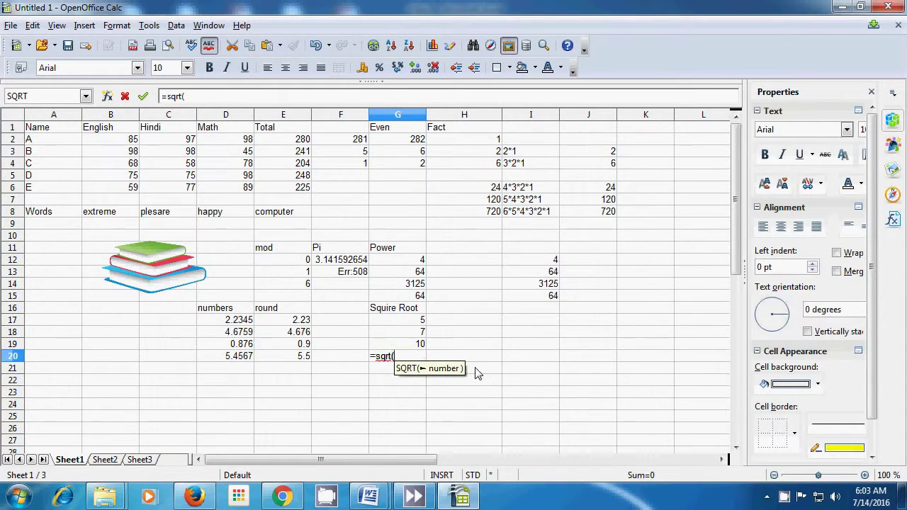
{"action": "type", "text": "200"}
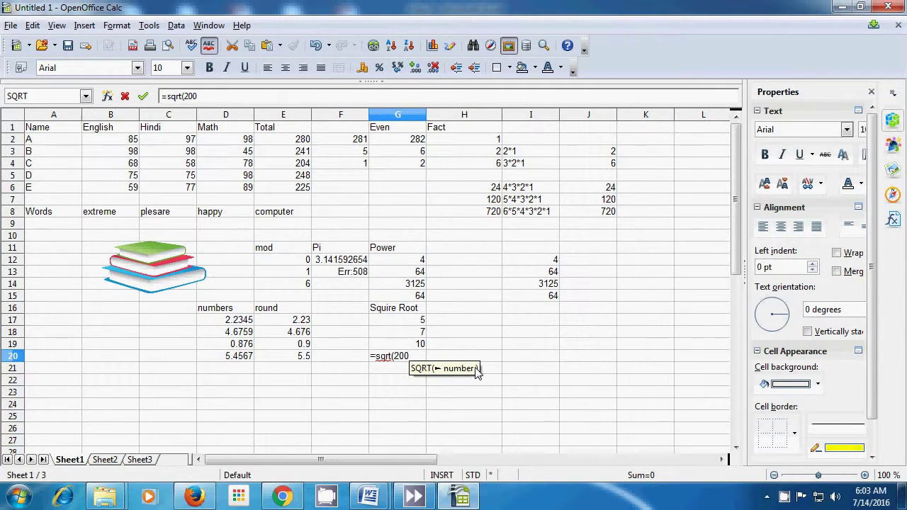
{"action": "type", "text": ")"}
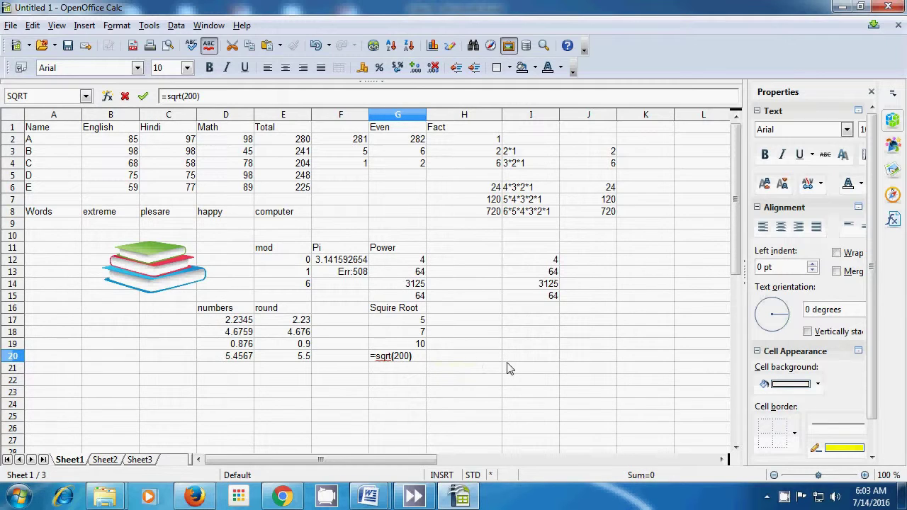
{"action": "key", "text": "Return"}
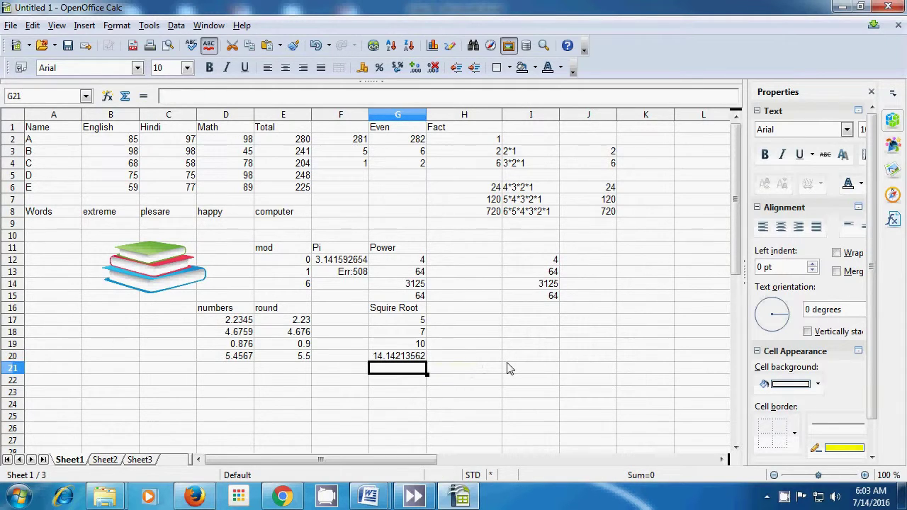
{"action": "left_click", "coordinate": [456, 359]}
{"action": "type", "text": "=sqrt(2"}
{"action": "key", "text": "Escape"}
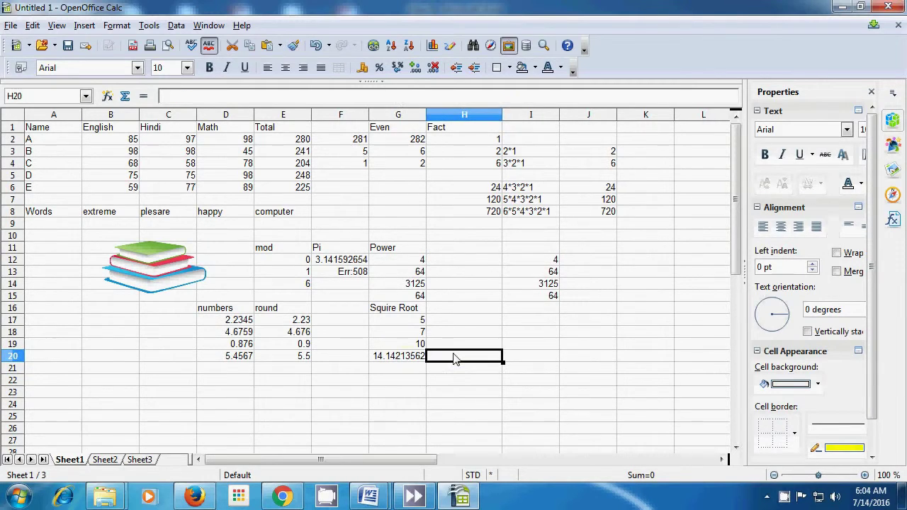
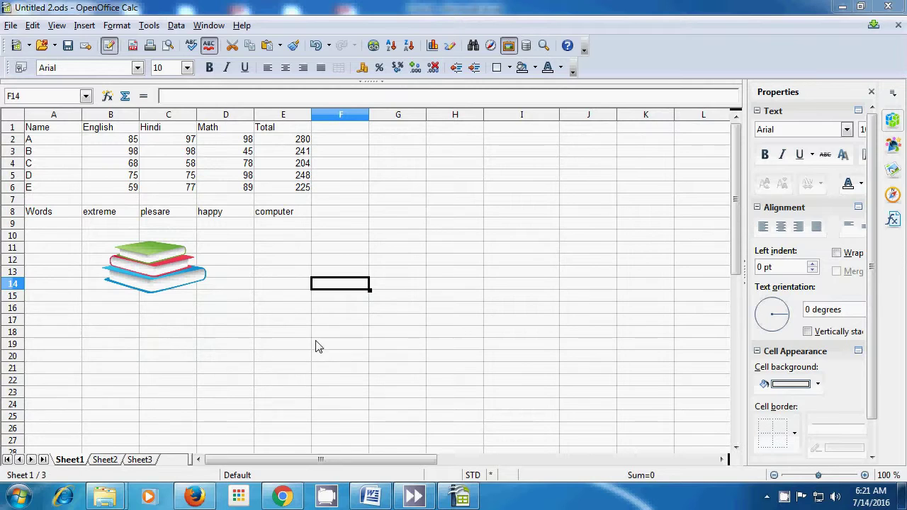
{"action": "left_click", "coordinate": [343, 129]}
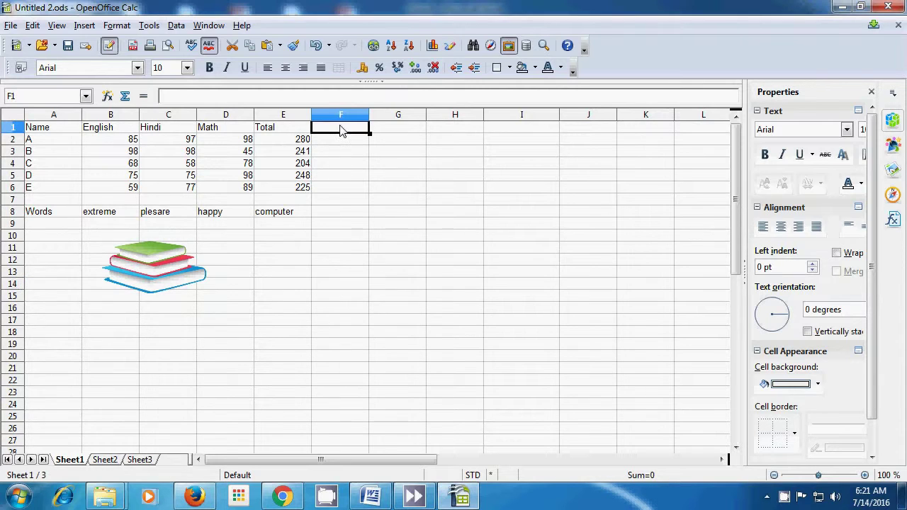
{"action": "type", "text": "a"}
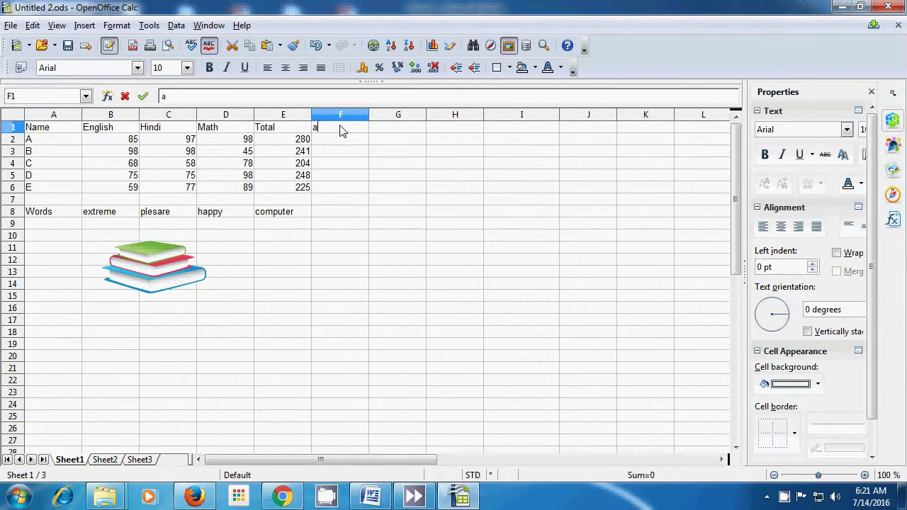
{"action": "type", "text": "vearge"}
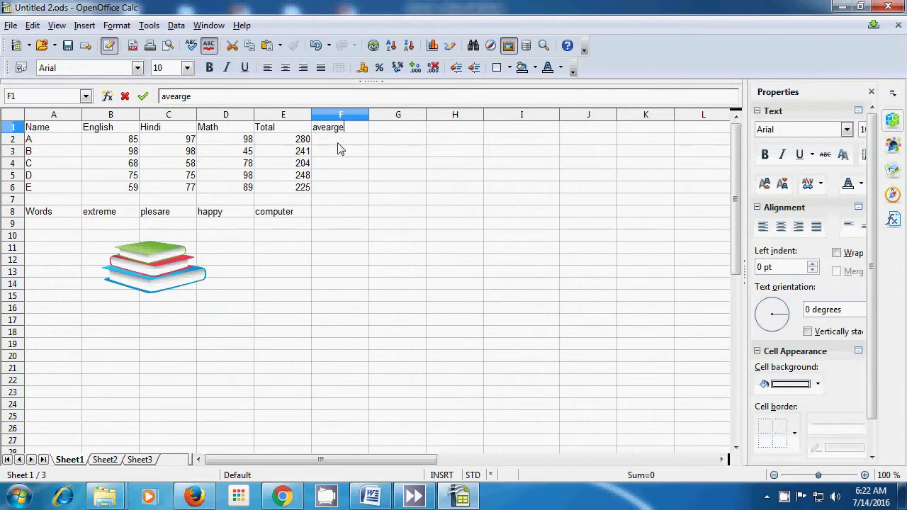
{"action": "key", "text": "Return"}
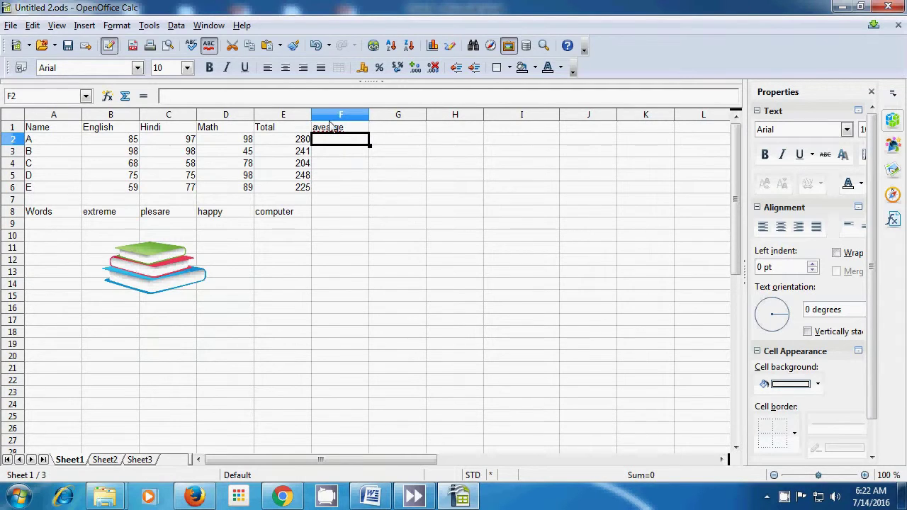
Step: Enter the heading "average" in cell F1, next to the Total heading
{"action": "left_click", "coordinate": [333, 132]}
{"action": "key", "text": "BackSpace"}
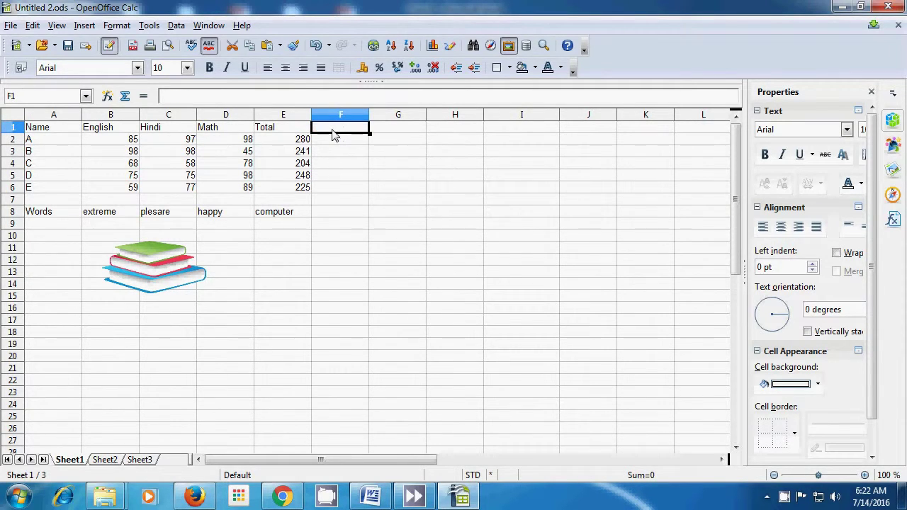
{"action": "type", "text": "ave"}
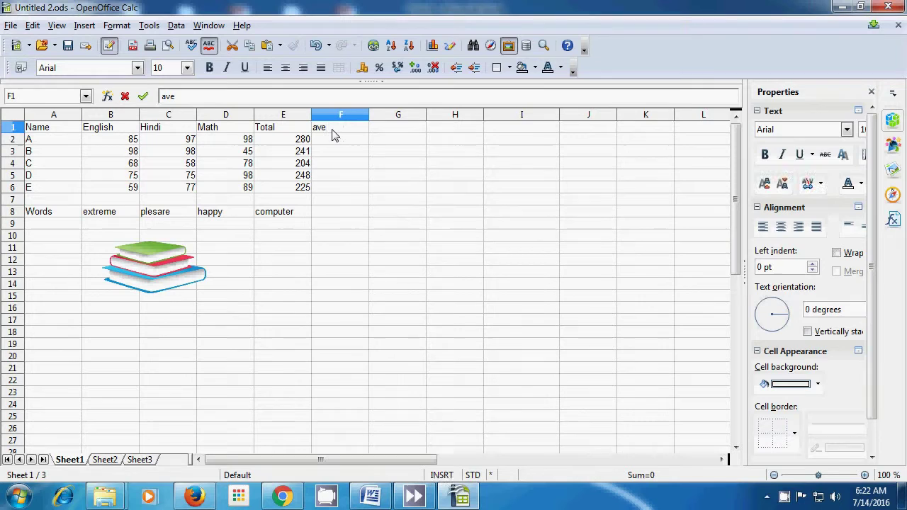
{"action": "type", "text": "rage"}
{"action": "key", "text": "Return"}
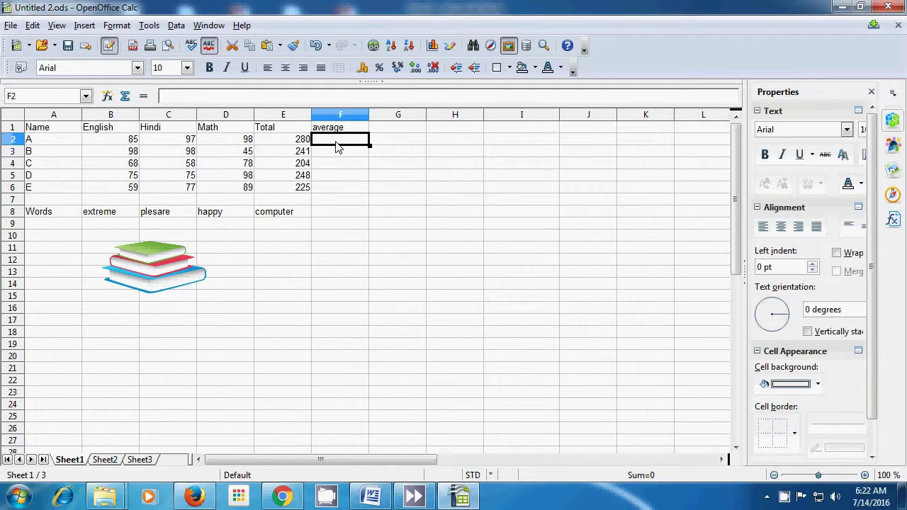
Step: Enter the formula =average(B2:D2) in cell F2 to average student A's three marks
{"action": "type", "text": "="}
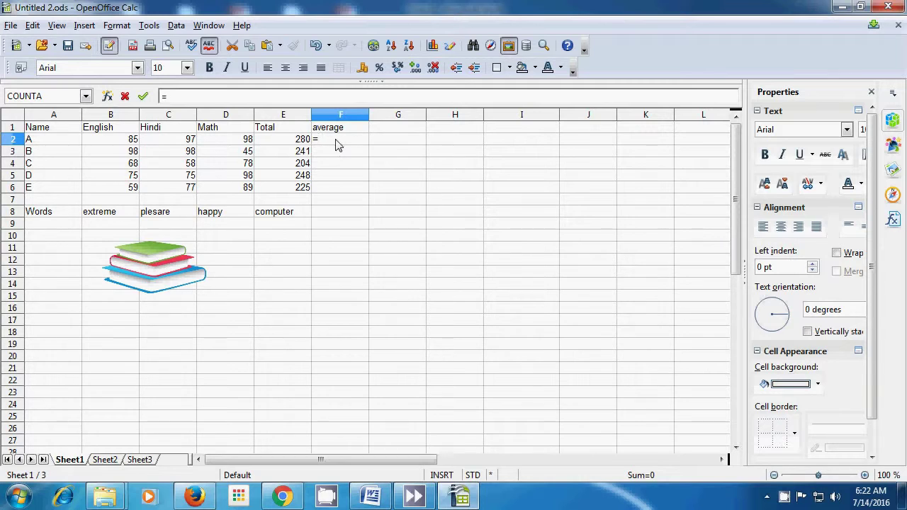
{"action": "type", "text": "average("}
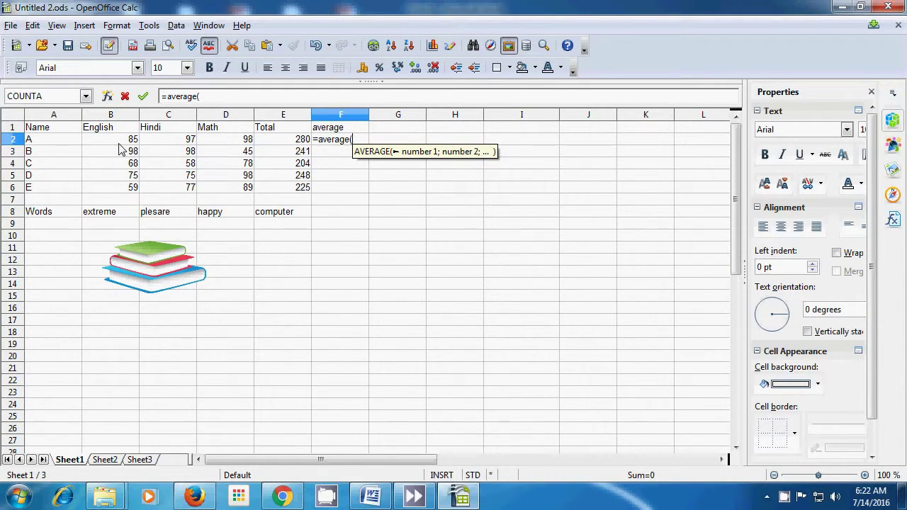
{"action": "left_click_drag", "start_coordinate": [114, 139], "coordinate": [224, 141]}
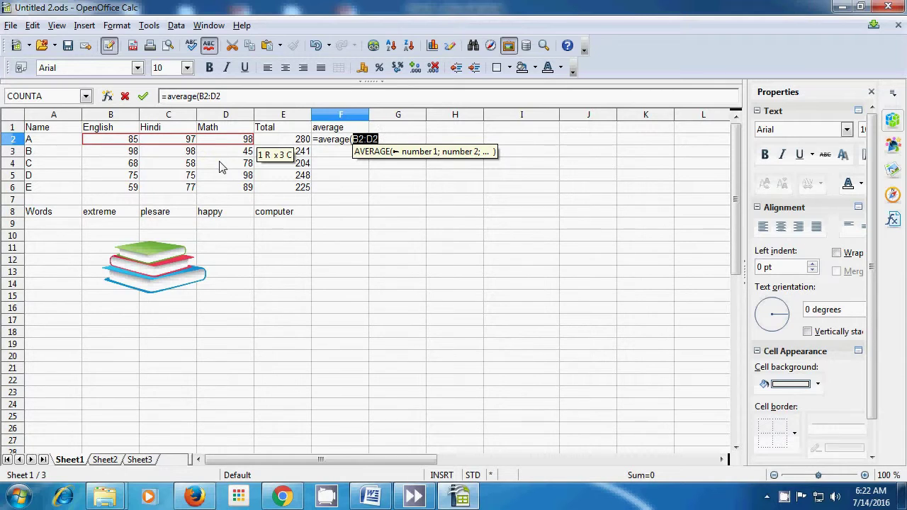
{"action": "type", "text": ")"}
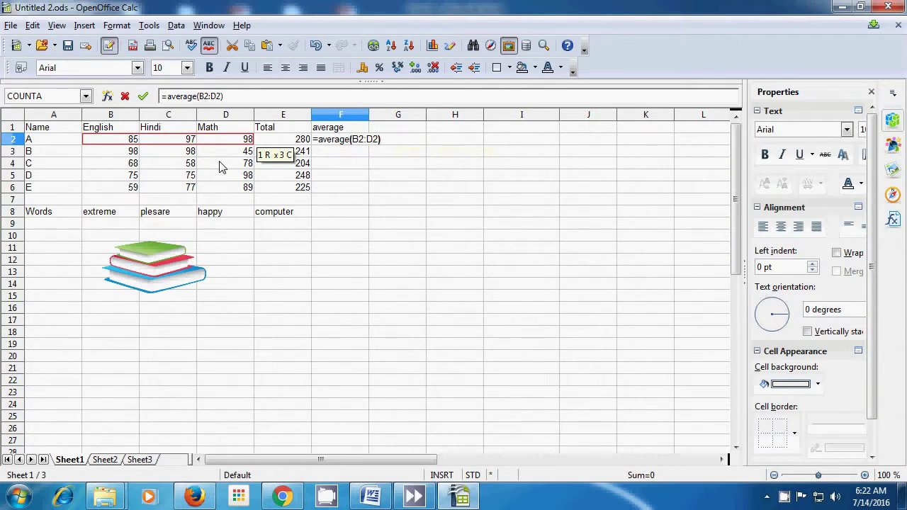
{"action": "key", "text": "Return"}
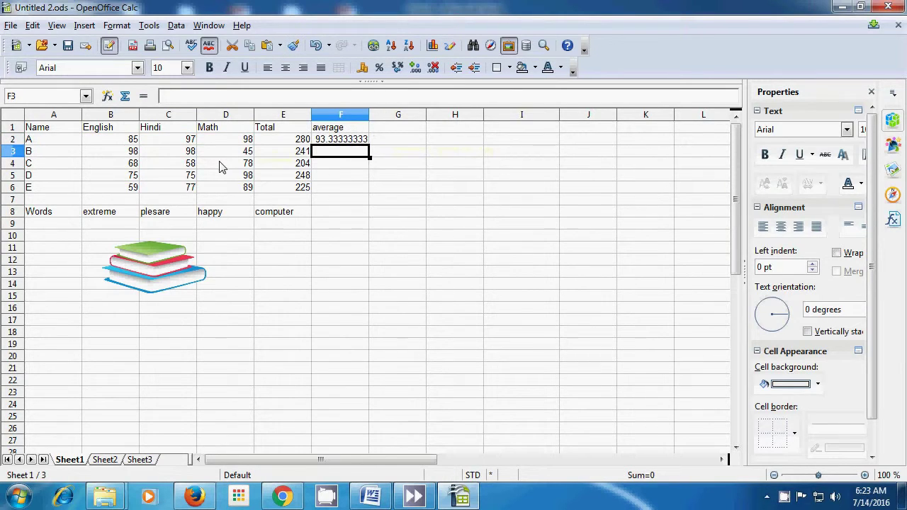
Step: Enter the formula =280/3 in cell G2 to check student A's average by division
{"action": "left_click", "coordinate": [351, 143]}
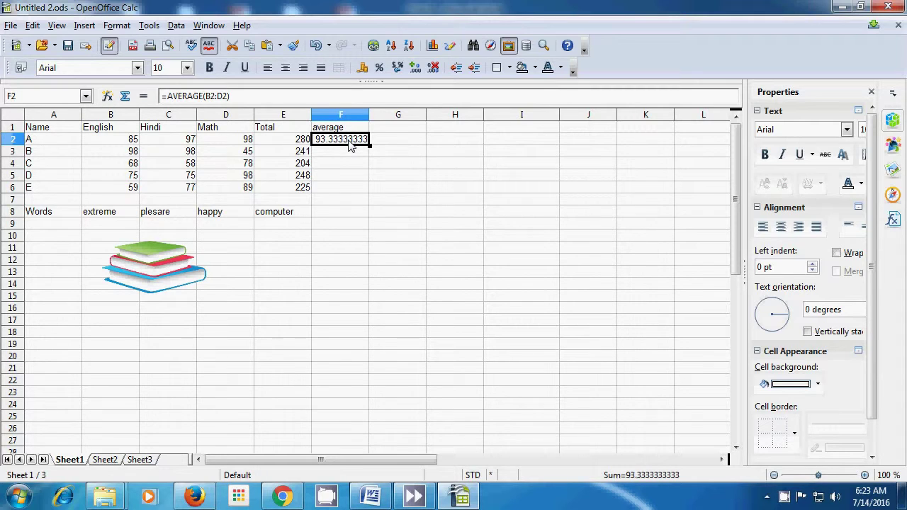
{"action": "left_click", "coordinate": [385, 146]}
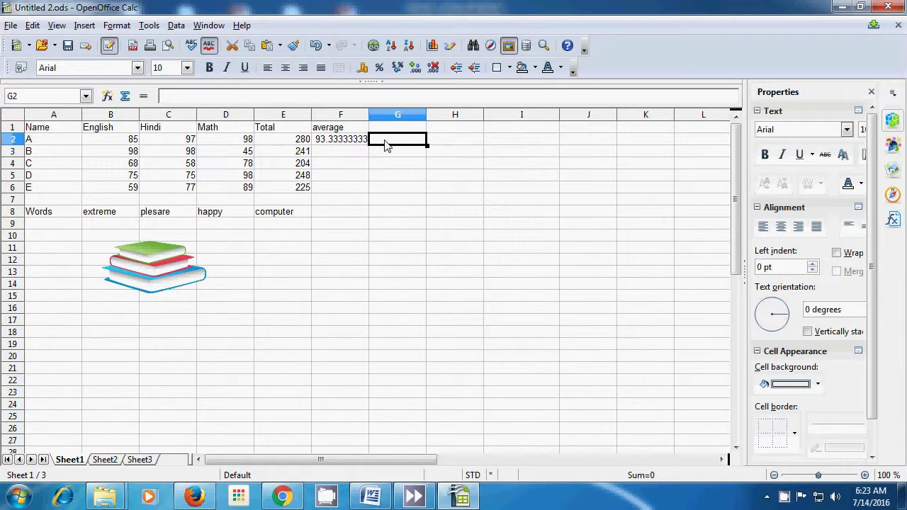
{"action": "type", "text": "="}
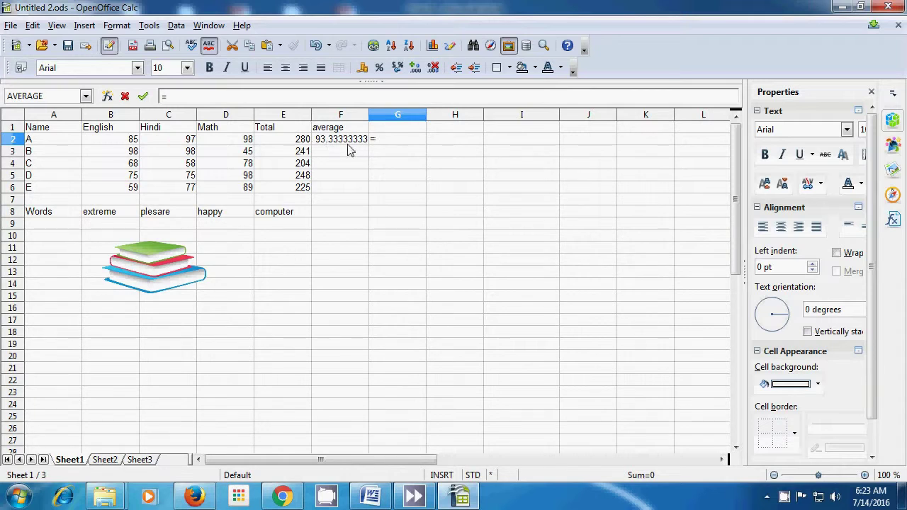
{"action": "type", "text": "280/"}
{"action": "type", "text": "3"}
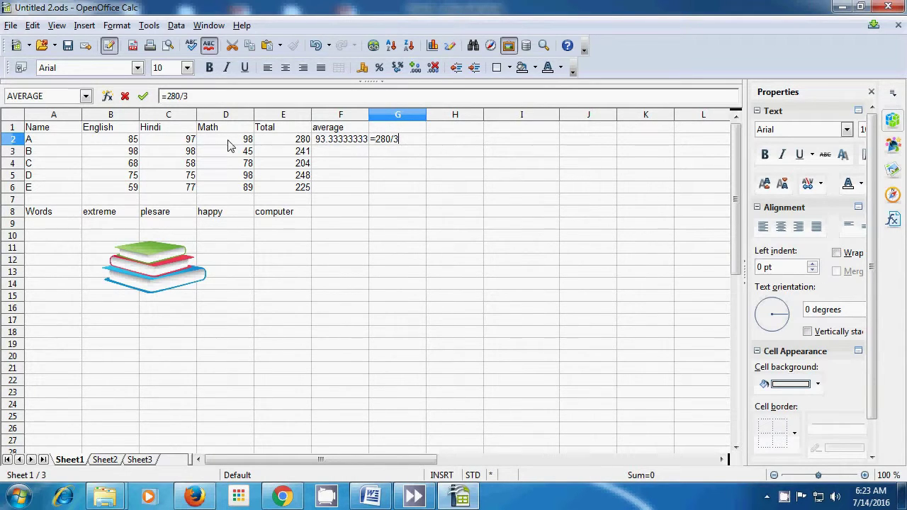
{"action": "key", "text": "Return"}
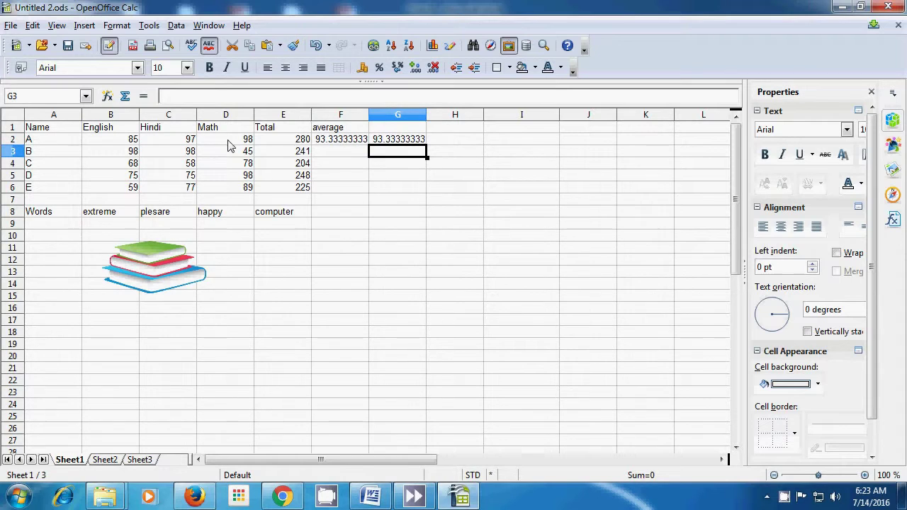
Step: Fill the average formula from cell F2 down to F6 for the remaining students
{"action": "left_click", "coordinate": [341, 142]}
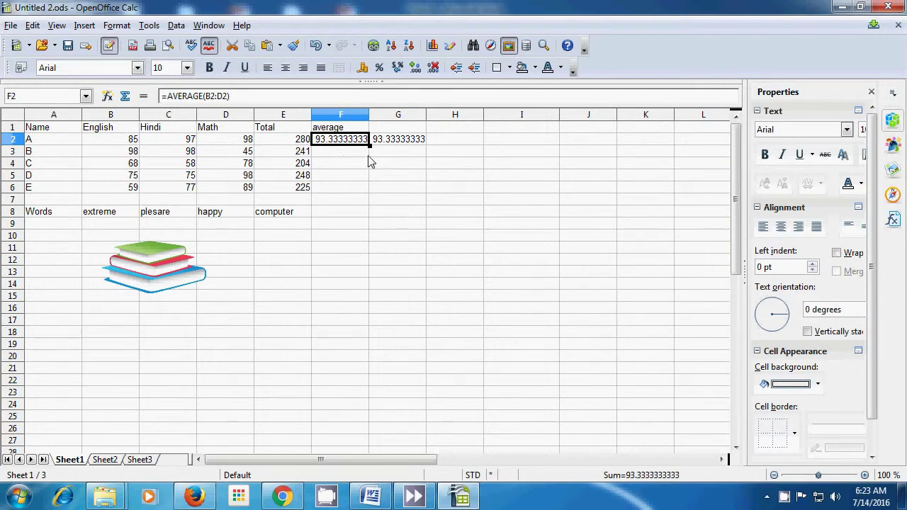
{"action": "left_click_drag", "start_coordinate": [369, 145], "coordinate": [369, 193]}
{"action": "left_click", "coordinate": [366, 216]}
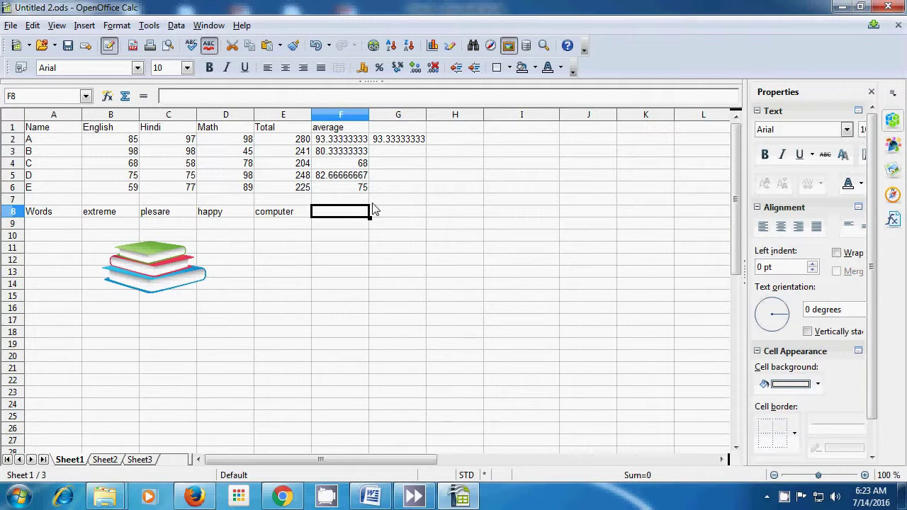
{"action": "left_click", "coordinate": [424, 285]}
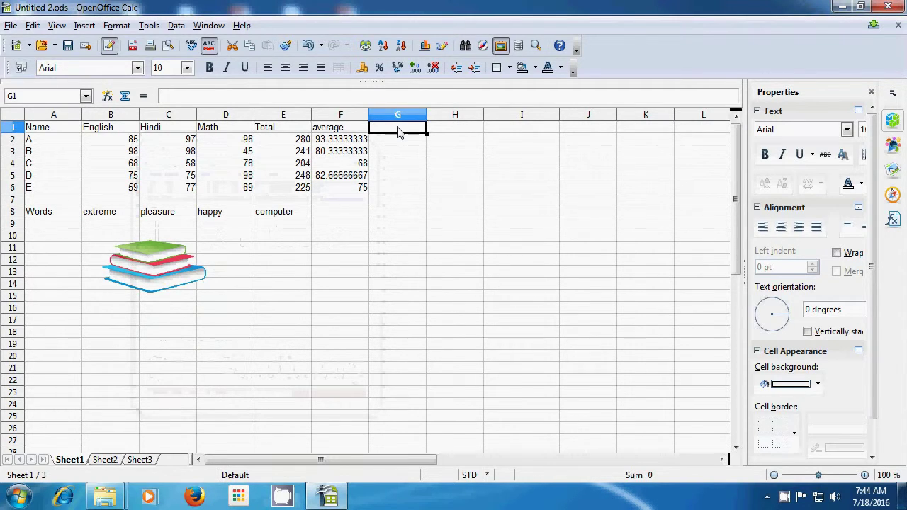
Step: Enter the heading "averageA" in cell G1, next to the average heading
{"action": "type", "text": "ave"}
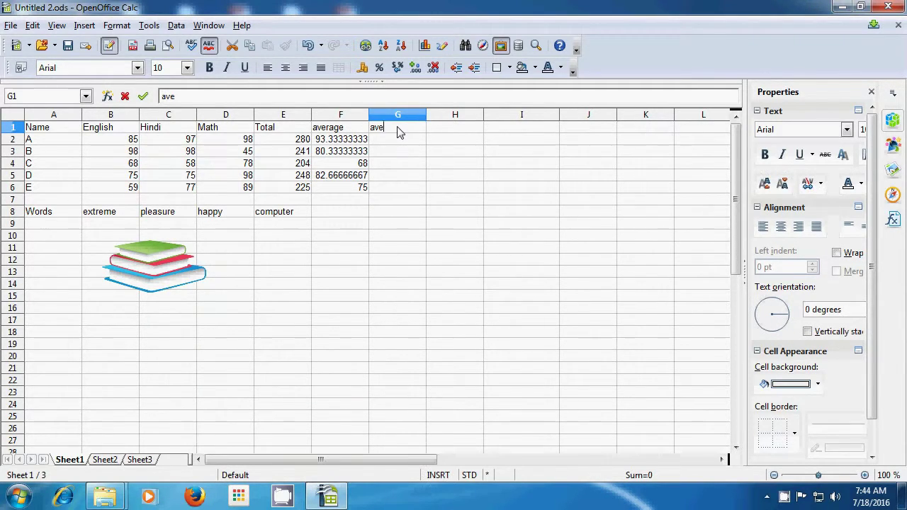
{"action": "type", "text": "rageA"}
{"action": "left_click", "coordinate": [413, 145]}
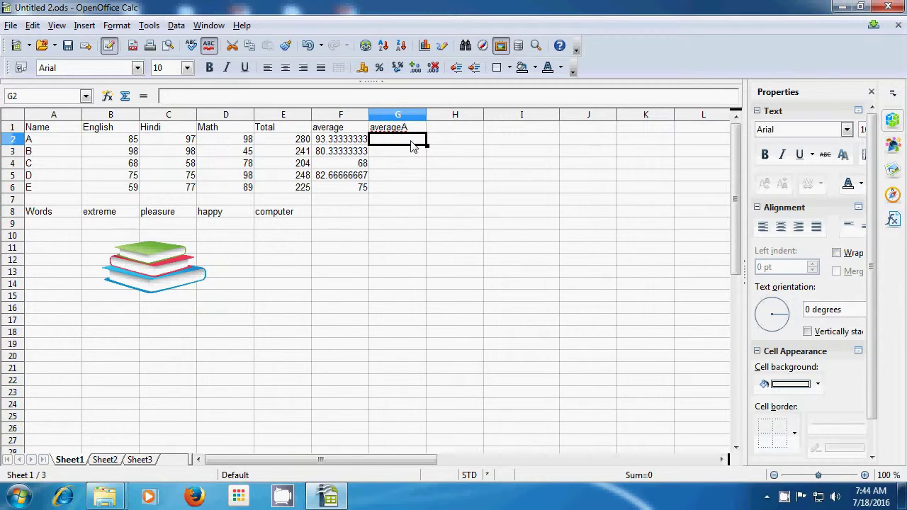
Step: Begin an AVERAGEA formula in cell G2, up to the opening bracket, for student A
{"action": "type", "text": "="}
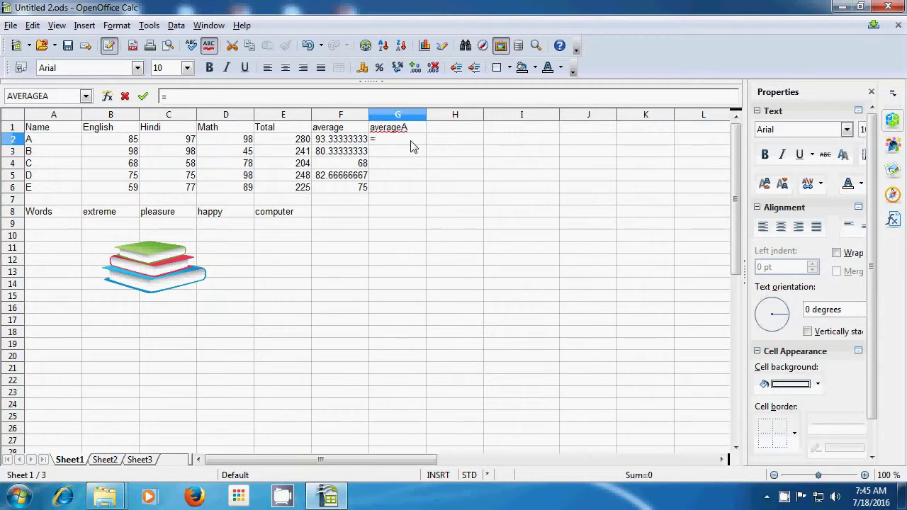
{"action": "type", "text": "a"}
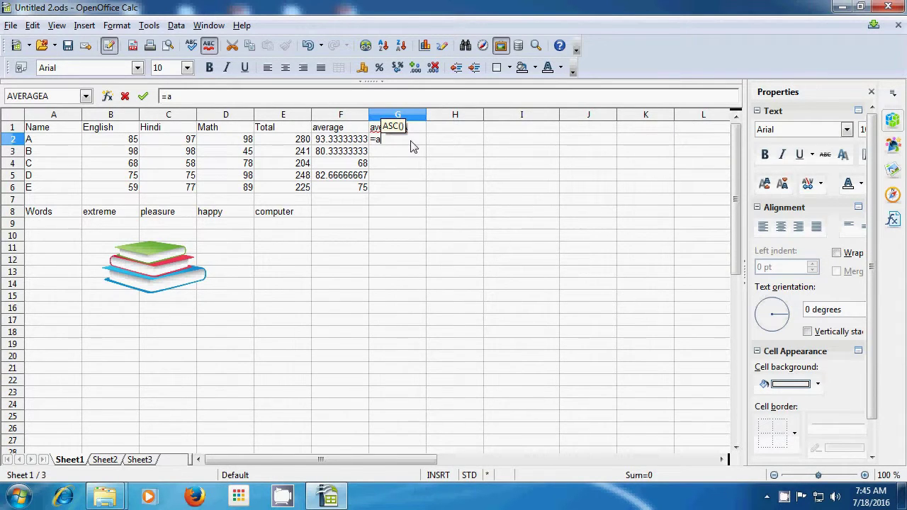
{"action": "type", "text": "v"}
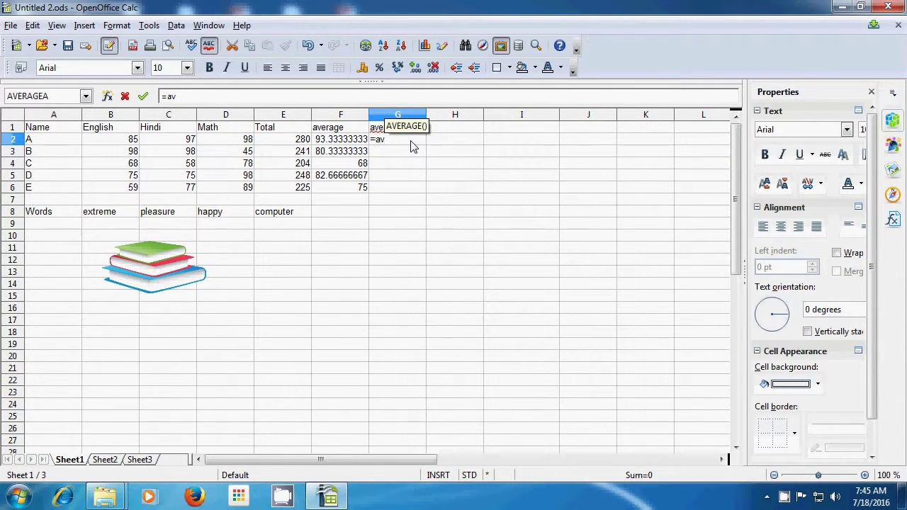
{"action": "type", "text": "er"}
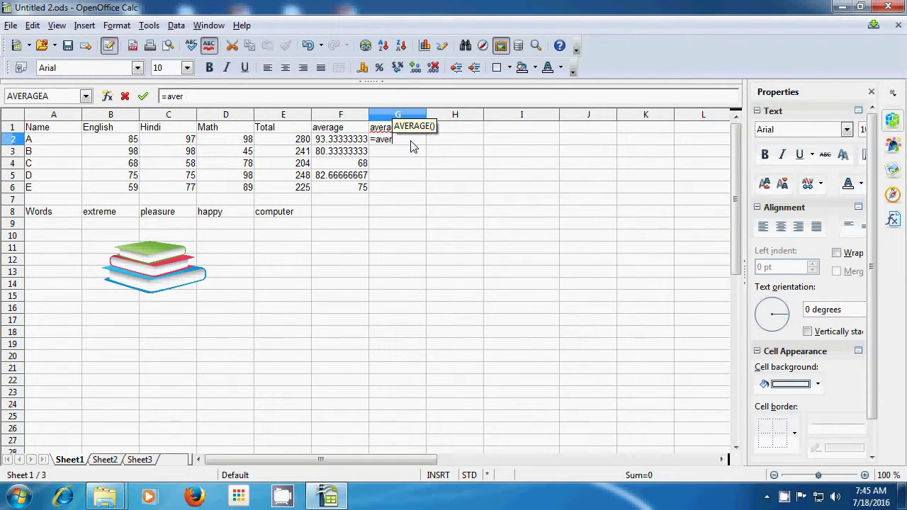
{"action": "type", "text": "ag"}
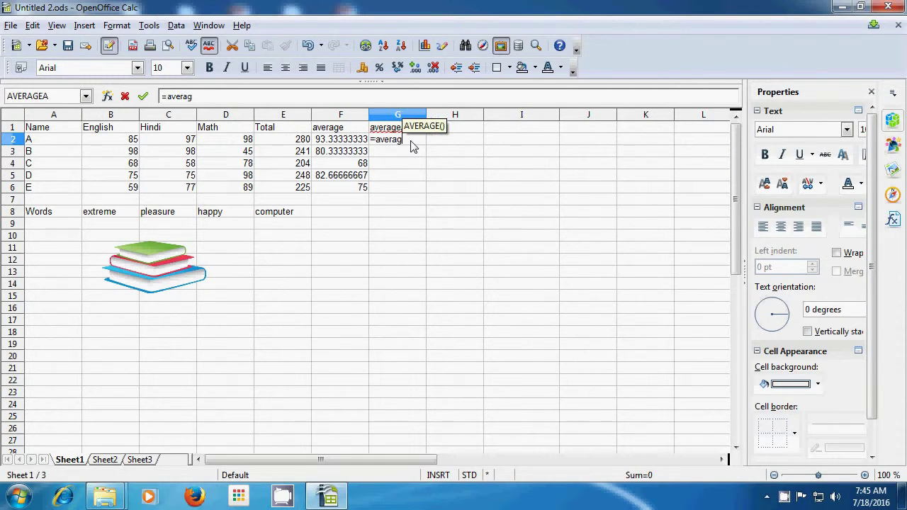
{"action": "type", "text": "e"}
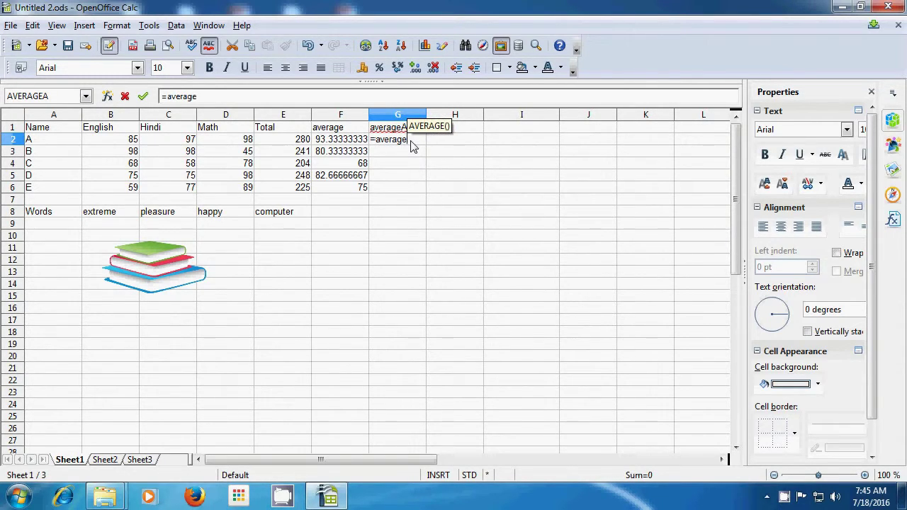
{"action": "type", "text": "a"}
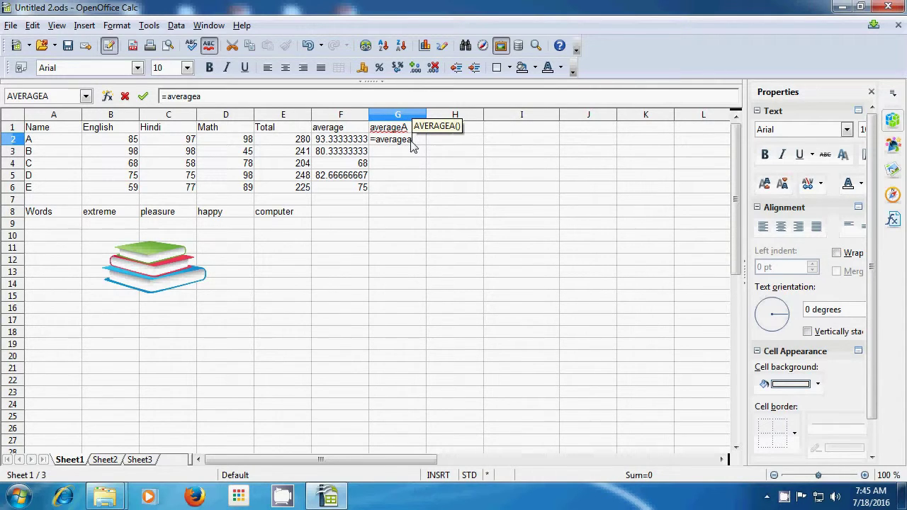
{"action": "type", "text": "("}
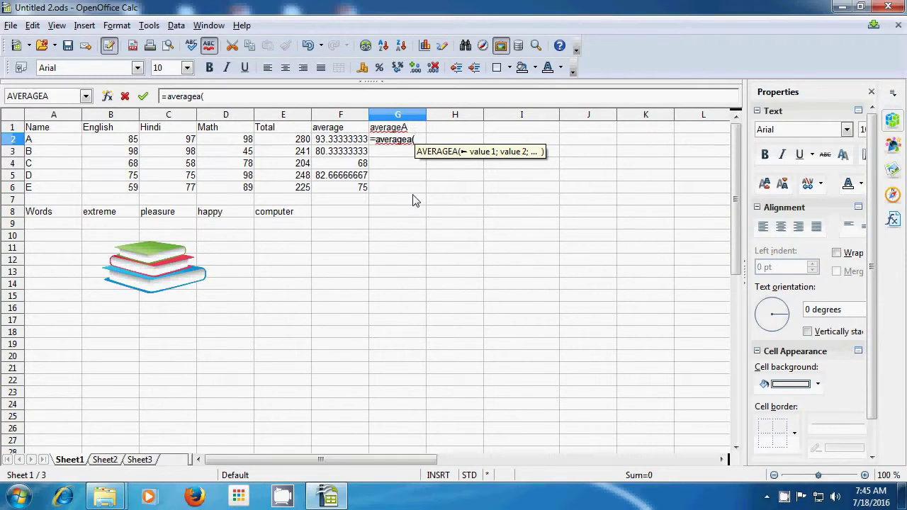
Step: Temporarily change the function in G2's formula to AVERAGE to compare its argument hint, and restore AVERAGEA
{"action": "key", "text": "BackSpace"}
{"action": "key", "text": "BackSpace"}
{"action": "key", "text": "BackSpace"}
{"action": "key", "text": "BackSpace"}
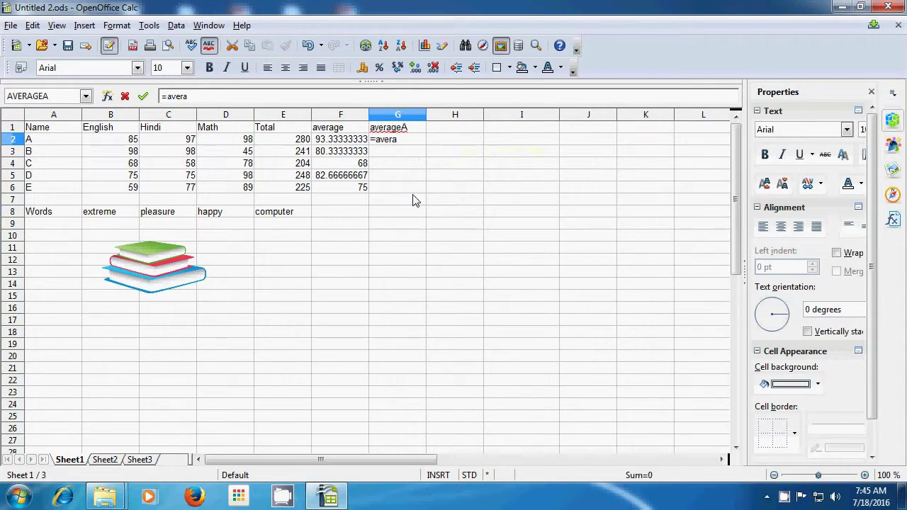
{"action": "type", "text": "ge"}
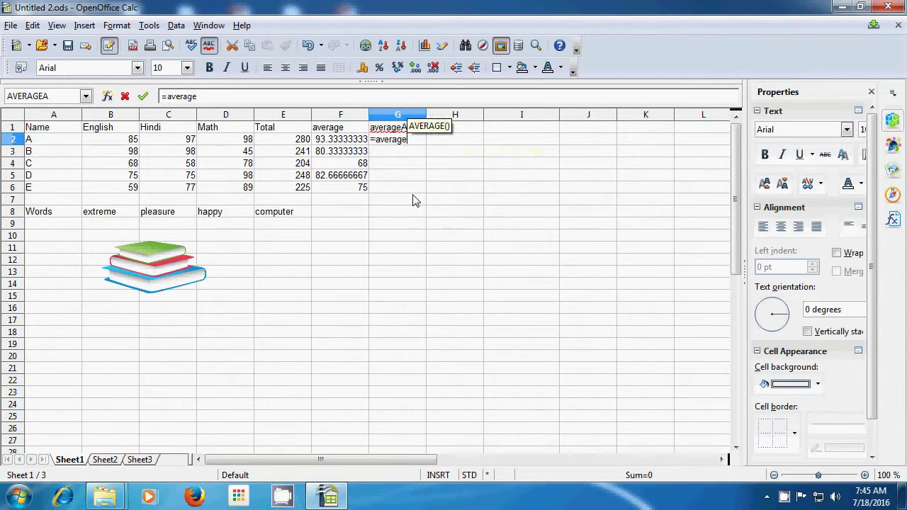
{"action": "type", "text": "("}
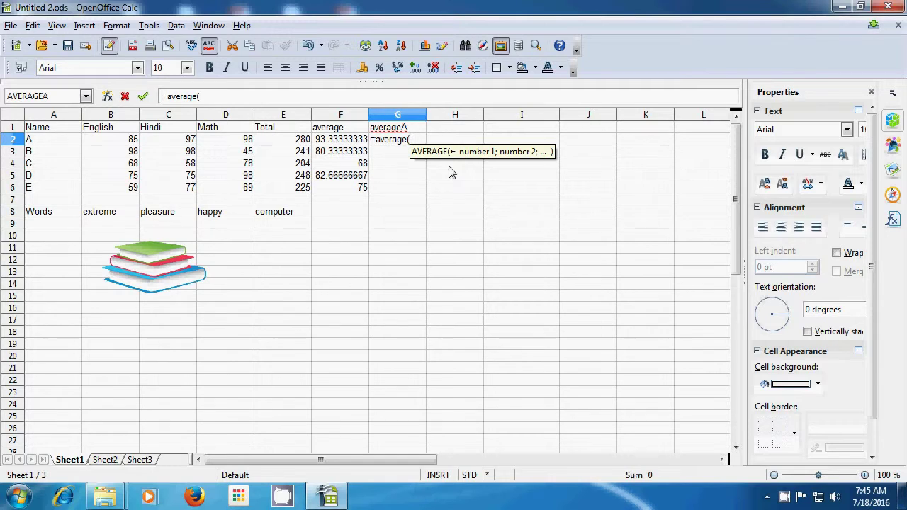
{"action": "key", "text": "BackSpace"}
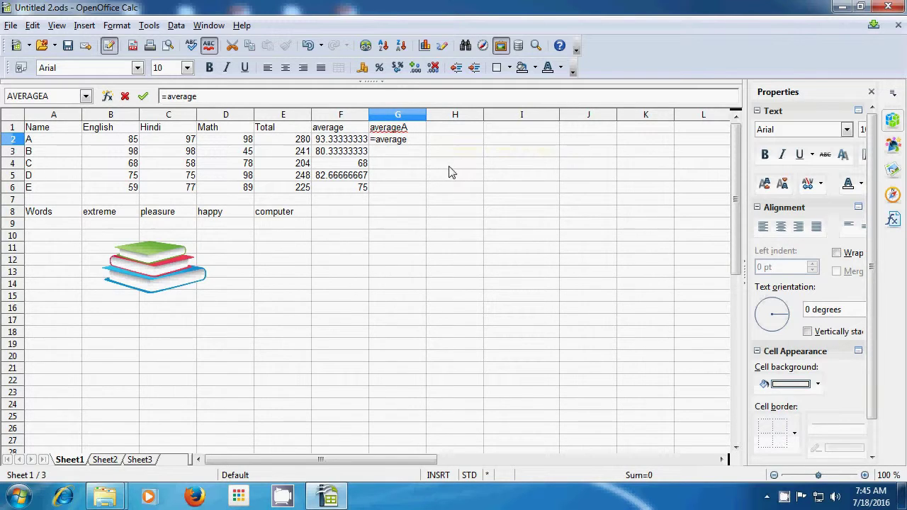
{"action": "type", "text": "a"}
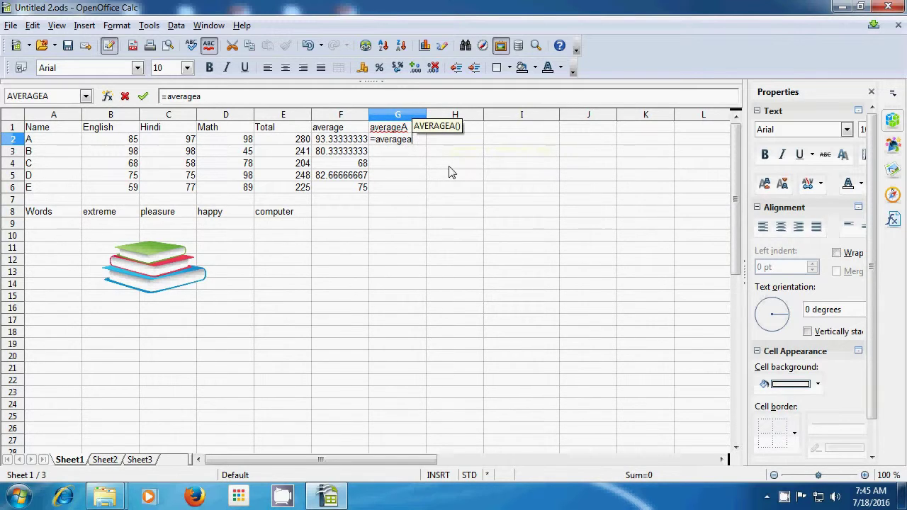
{"action": "type", "text": "("}
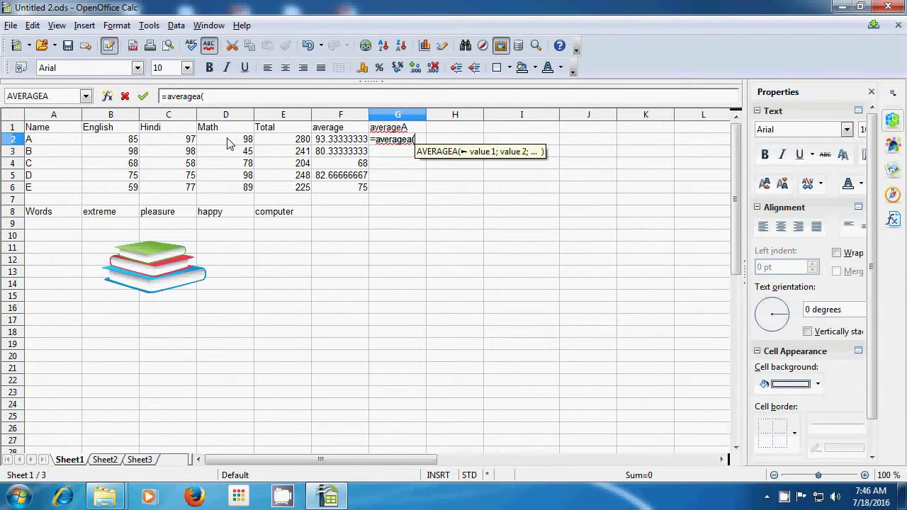
Step: Complete G2's formula as =averagea(A2;B2;C2;D2), including student A's name cell and three marks, and save the spreadsheet
{"action": "left_click", "coordinate": [41, 146]}
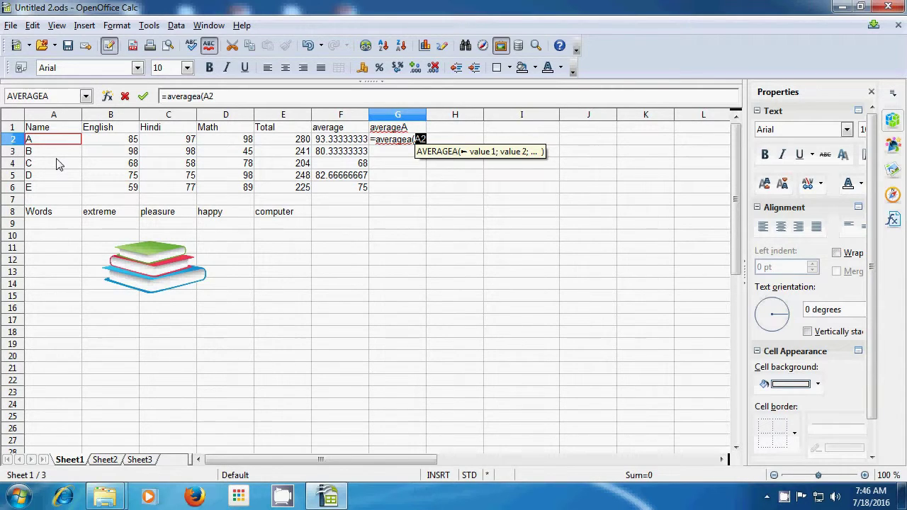
{"action": "type", "text": ";"}
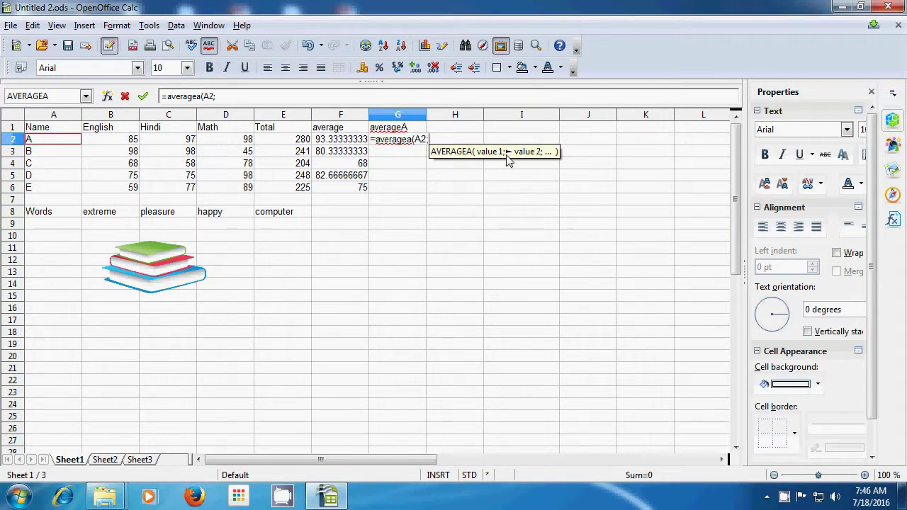
{"action": "left_click", "coordinate": [127, 142]}
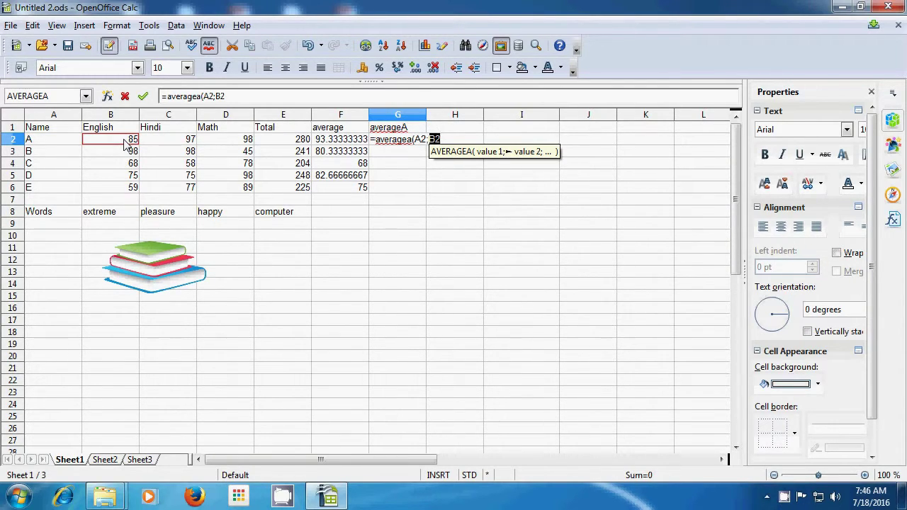
{"action": "type", "text": ";"}
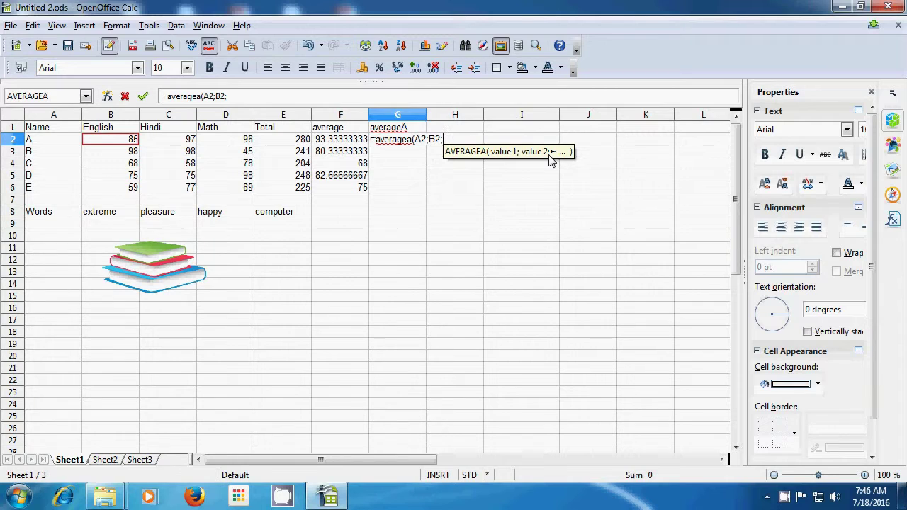
{"action": "left_click", "coordinate": [188, 142]}
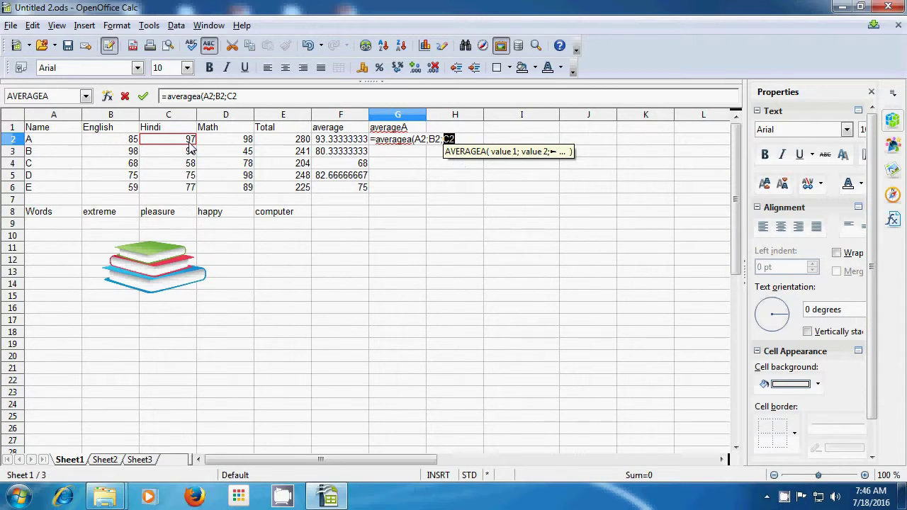
{"action": "type", "text": ";"}
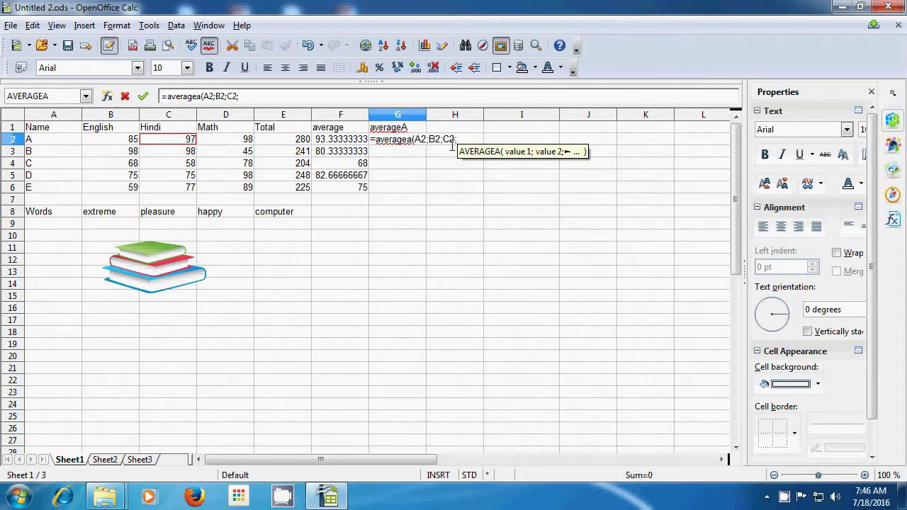
{"action": "left_click", "coordinate": [235, 142]}
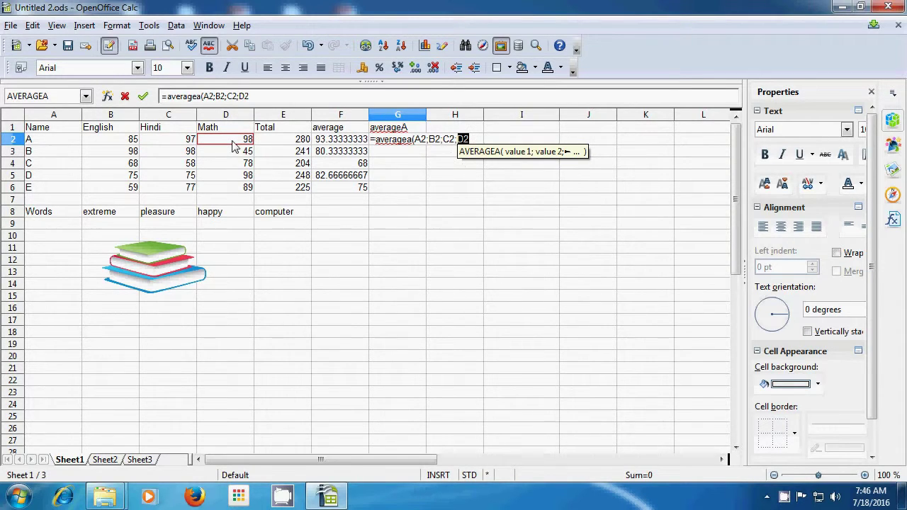
{"action": "type", "text": ")"}
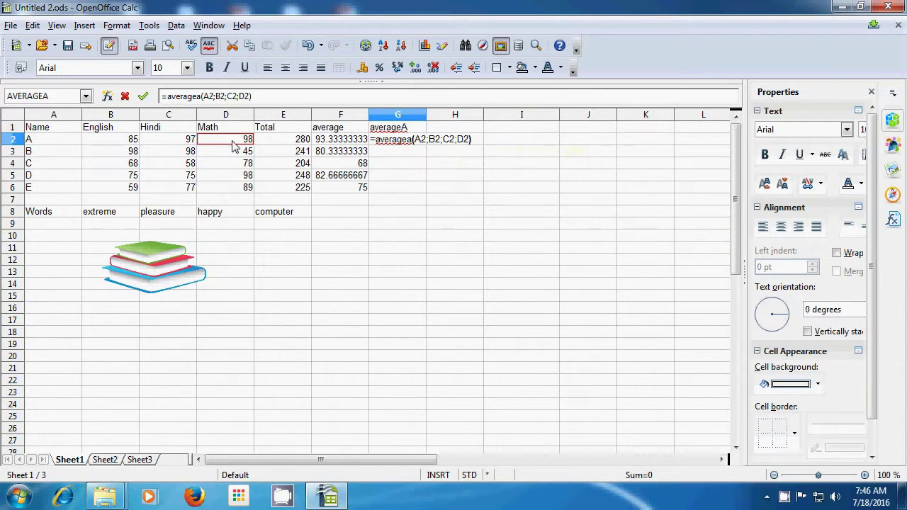
{"action": "key", "text": "Return"}
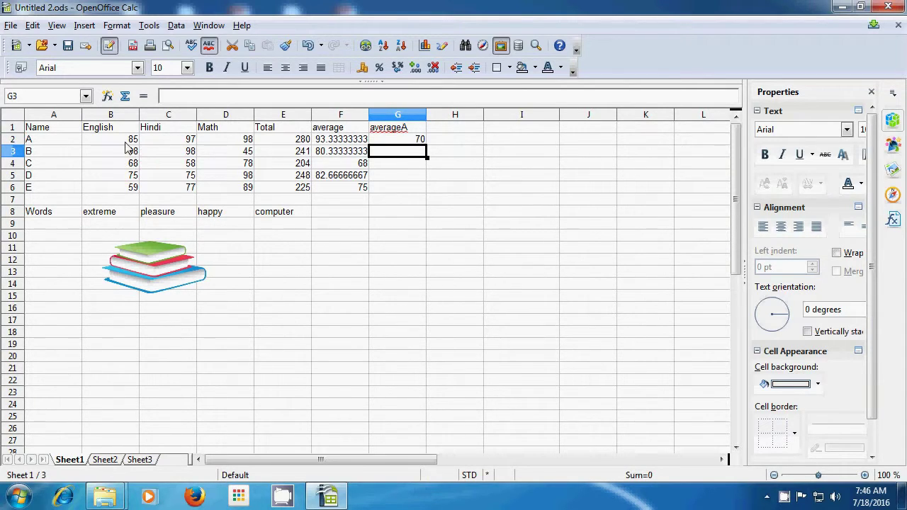
{"action": "key", "text": "ctrl+s"}
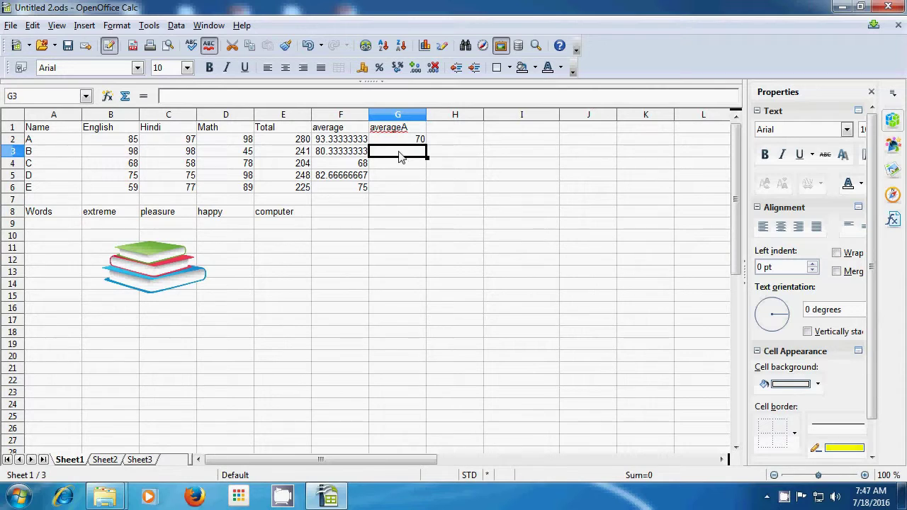
Step: Enter the formula =averagea(A3:D3) in cell G3 for student B, using a cell range that includes the name
{"action": "type", "text": "="}
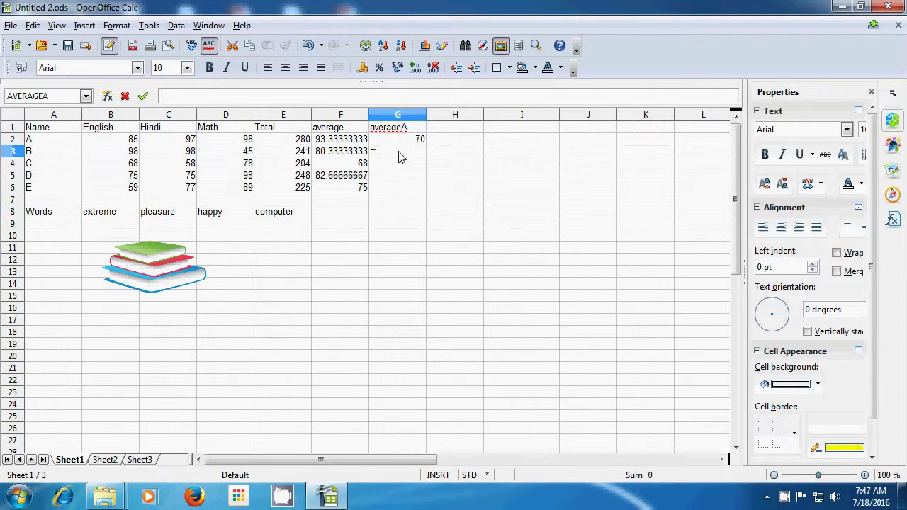
{"action": "type", "text": "averagea"}
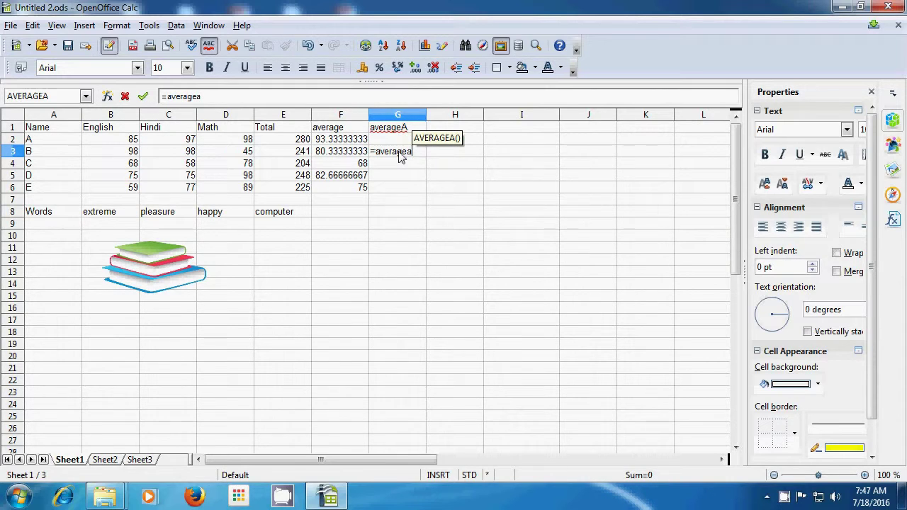
{"action": "type", "text": "("}
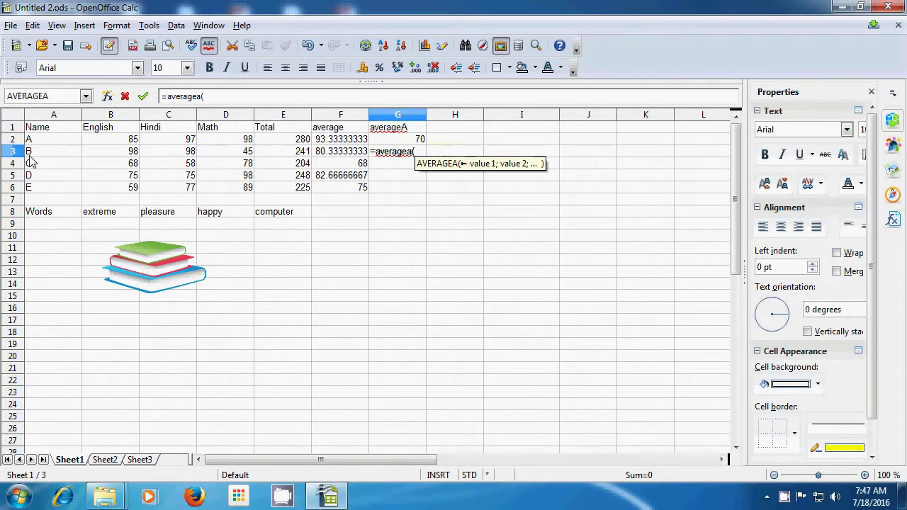
{"action": "left_click_drag", "start_coordinate": [32, 153], "coordinate": [219, 157]}
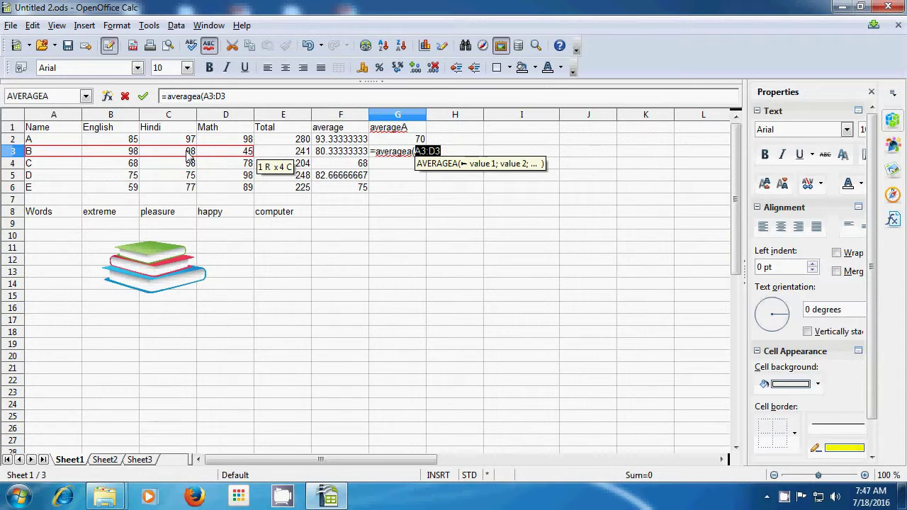
{"action": "type", "text": ")"}
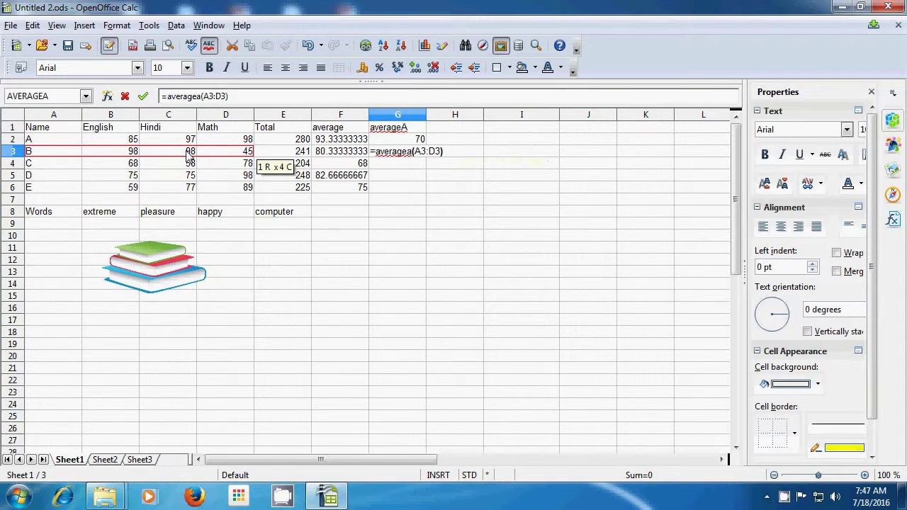
{"action": "key", "text": "Return"}
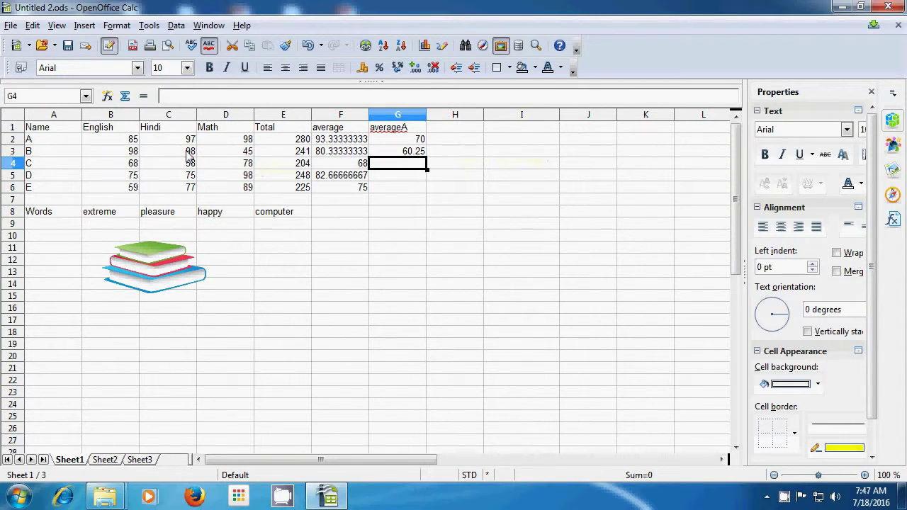
Step: Fill the AVERAGEA formula from cell G3 down to G6 for the remaining students
{"action": "left_click", "coordinate": [395, 154]}
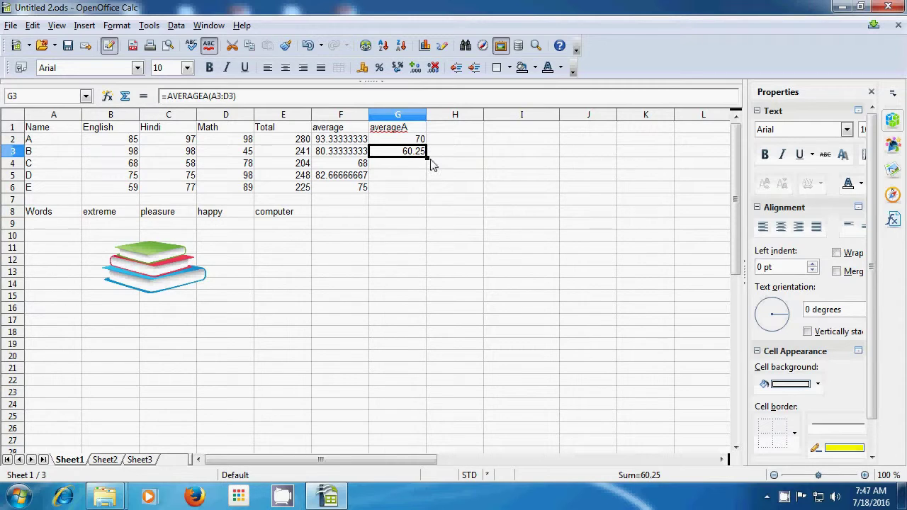
{"action": "left_click_drag", "start_coordinate": [427, 158], "coordinate": [433, 192]}
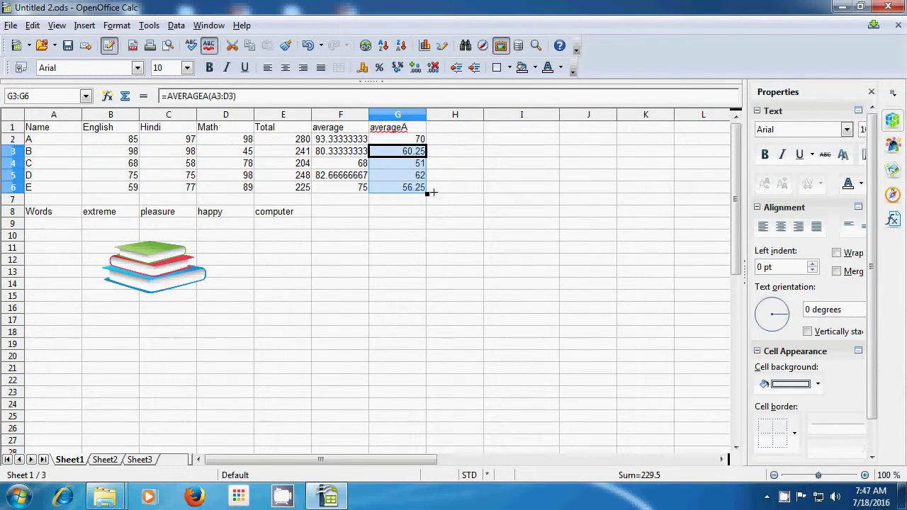
{"action": "left_click", "coordinate": [499, 177]}
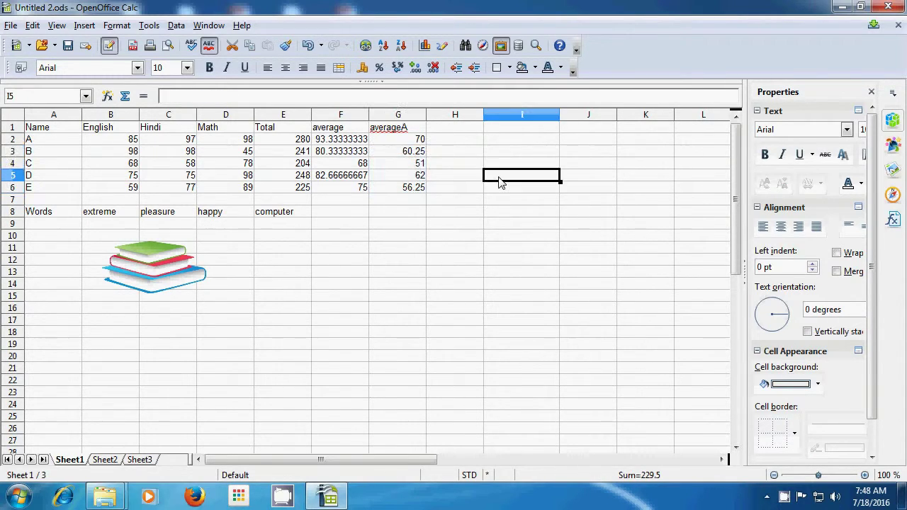